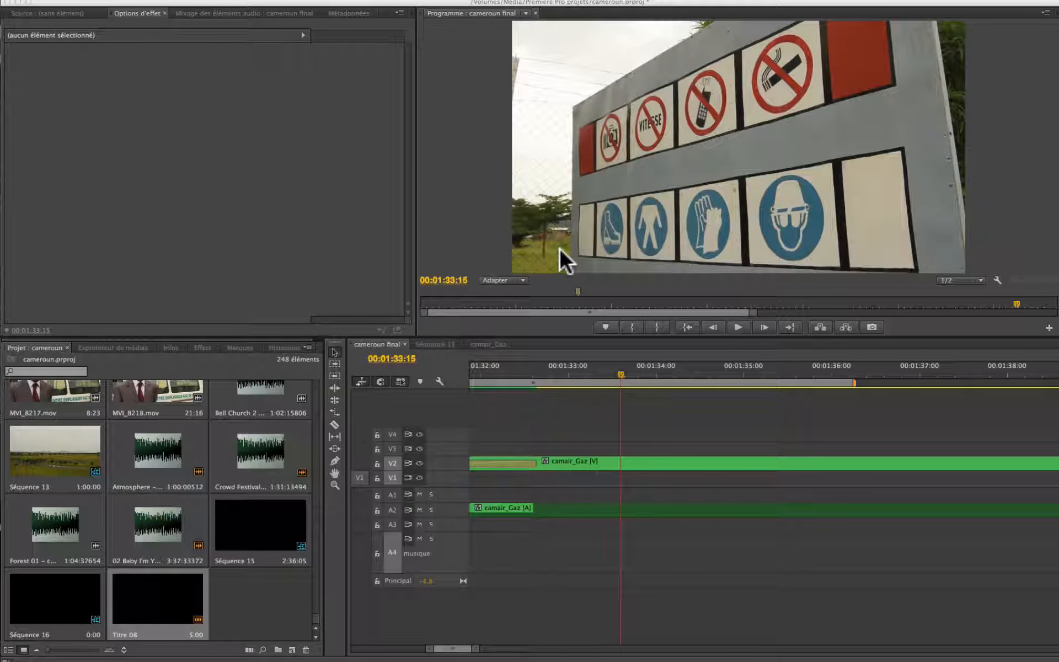
- Create a new title named "Centrale Gaz", keeping the 1920 x 1080, 25 fps, square-pixel settings
left_click(350, 218)
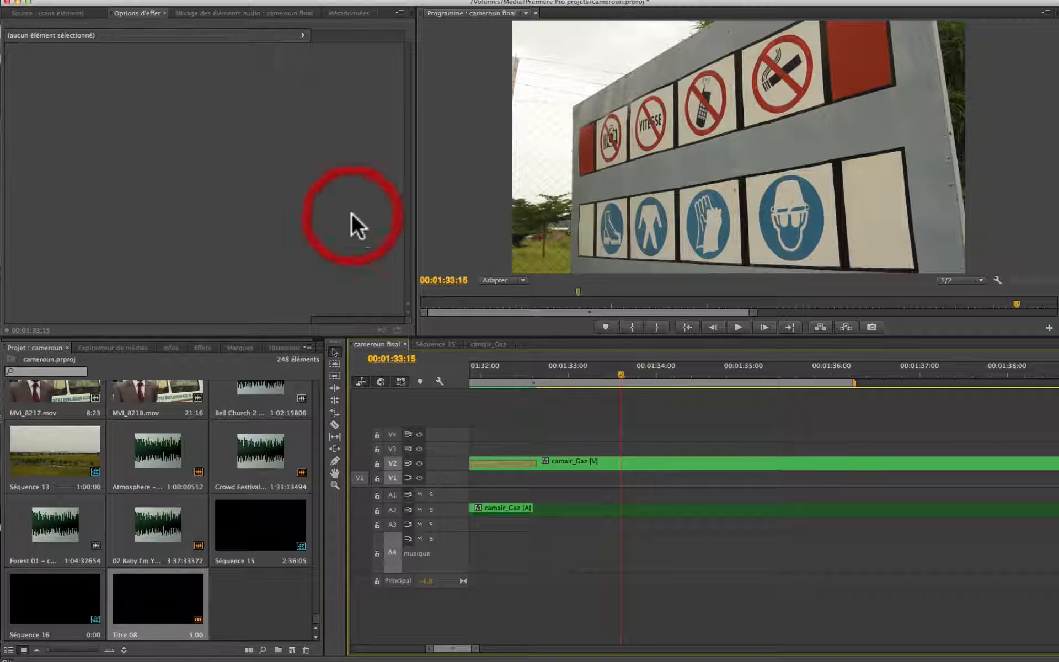
left_click(165, 10)
mouse_move(165, 33)
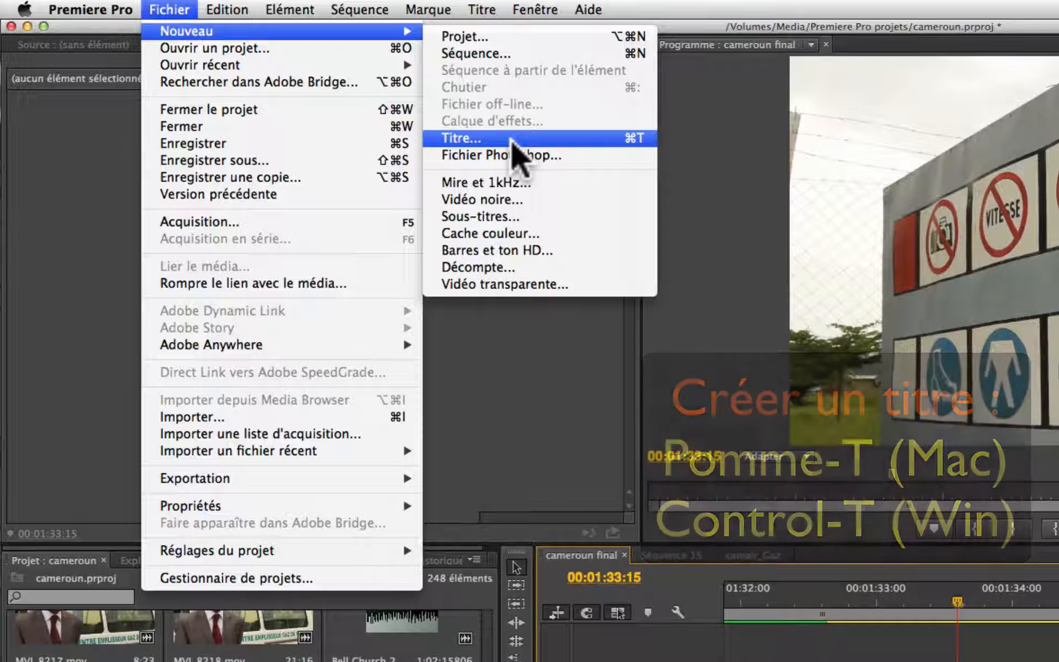
left_click(514, 144)
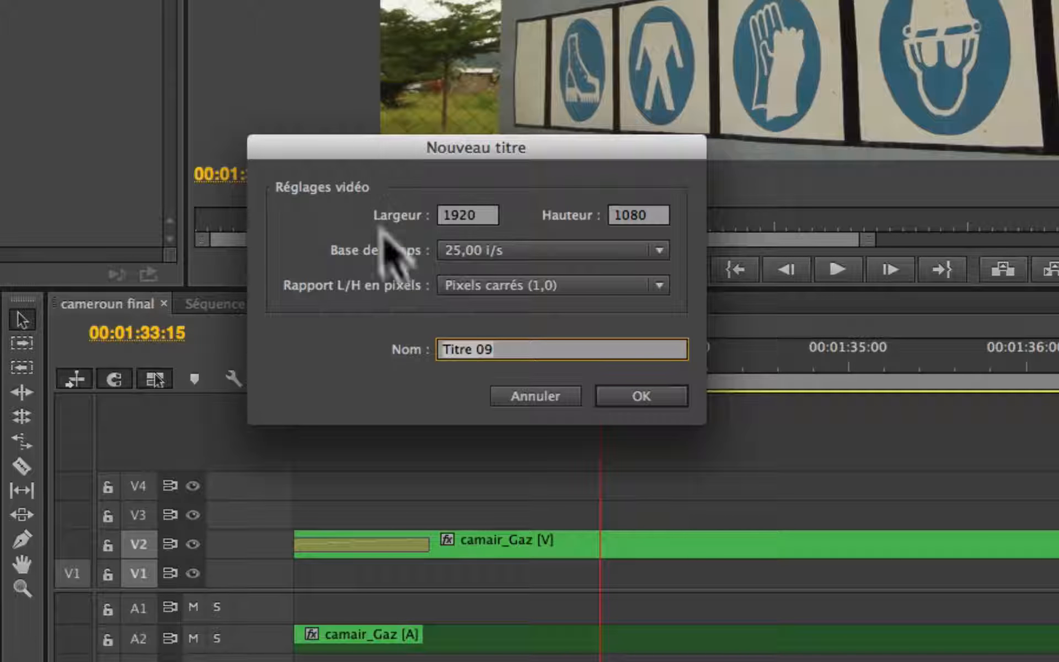
left_click(404, 349)
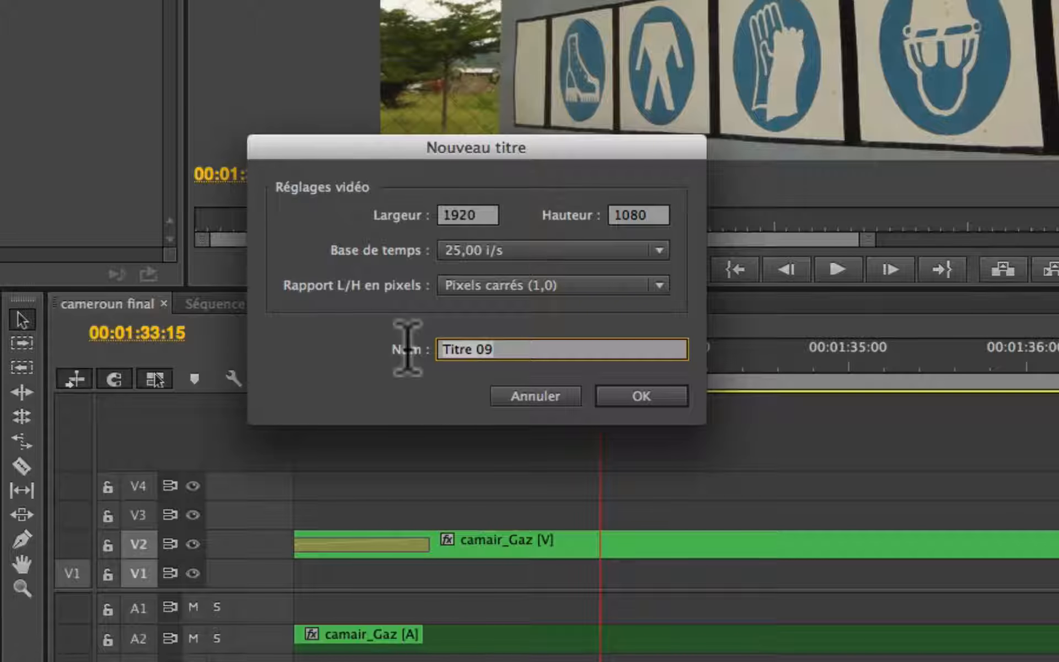
type("C")
key("BackSpace")
type("Central")
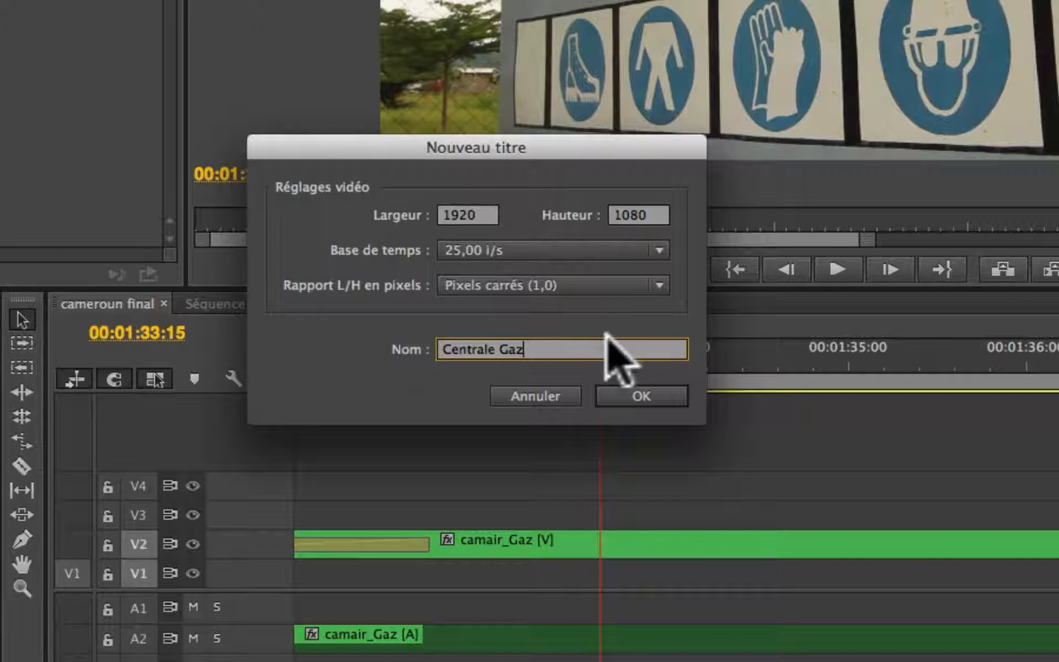
left_click(644, 391)
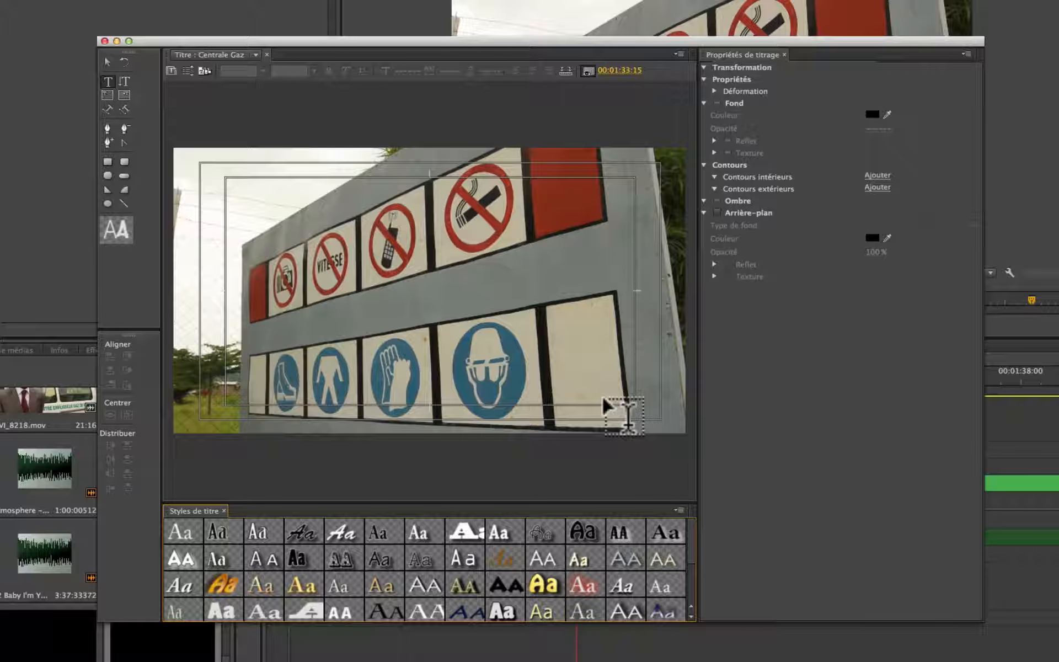
- Move the title window out of the way, set the sequence playhead to 00:01:38:04, and bring the window back
left_click_drag(646, 41, 576, 20)
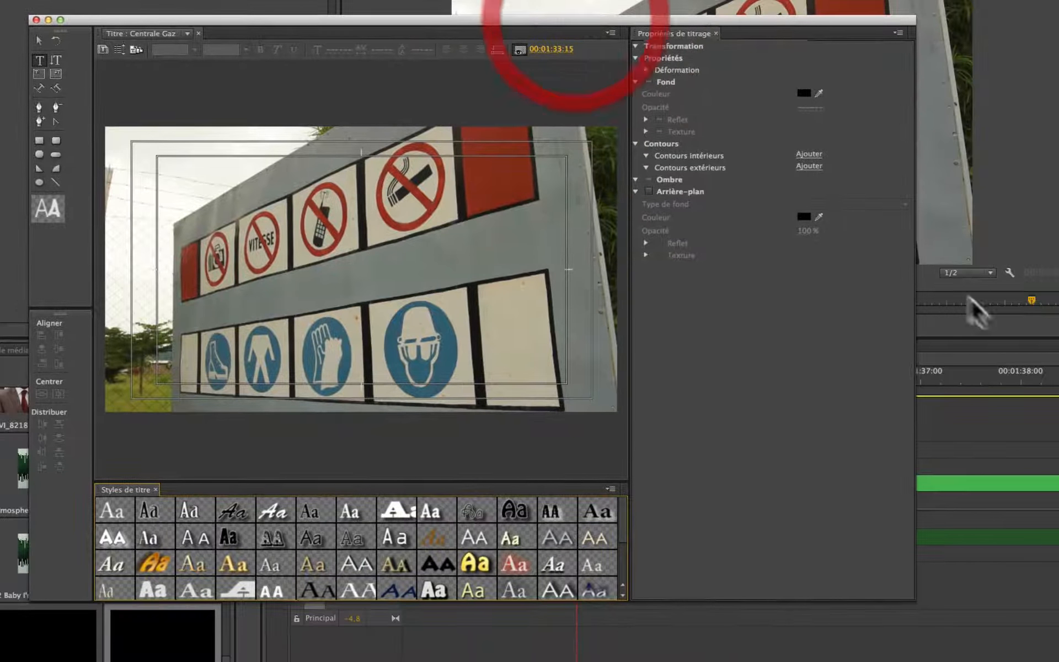
left_click(983, 415)
left_click(760, 21)
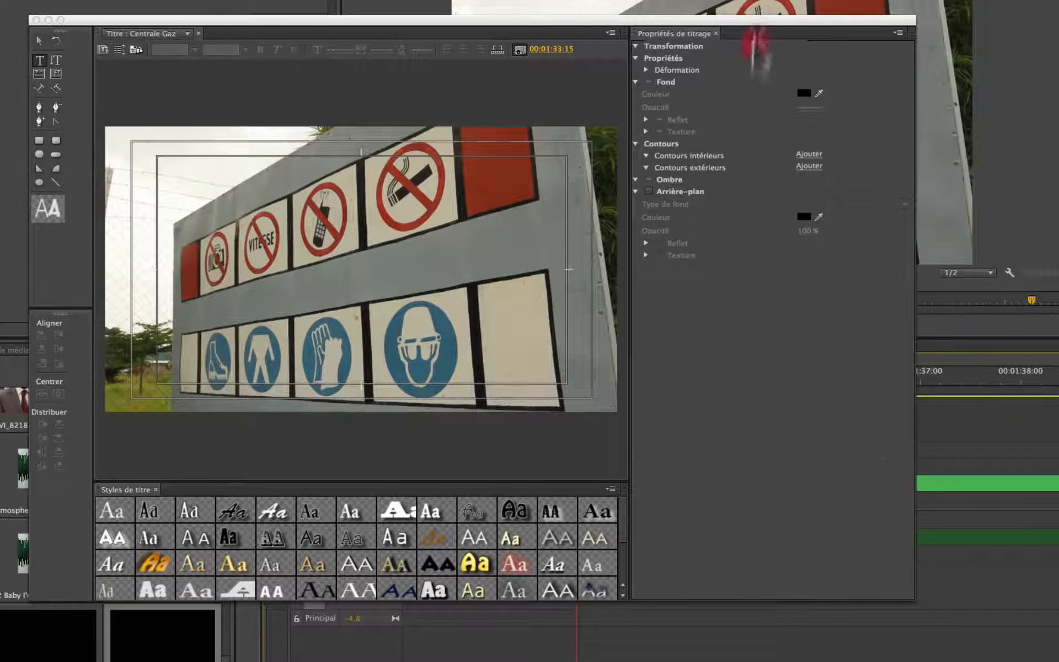
left_click_drag(761, 21, 723, 483)
left_click_drag(577, 381, 1038, 383)
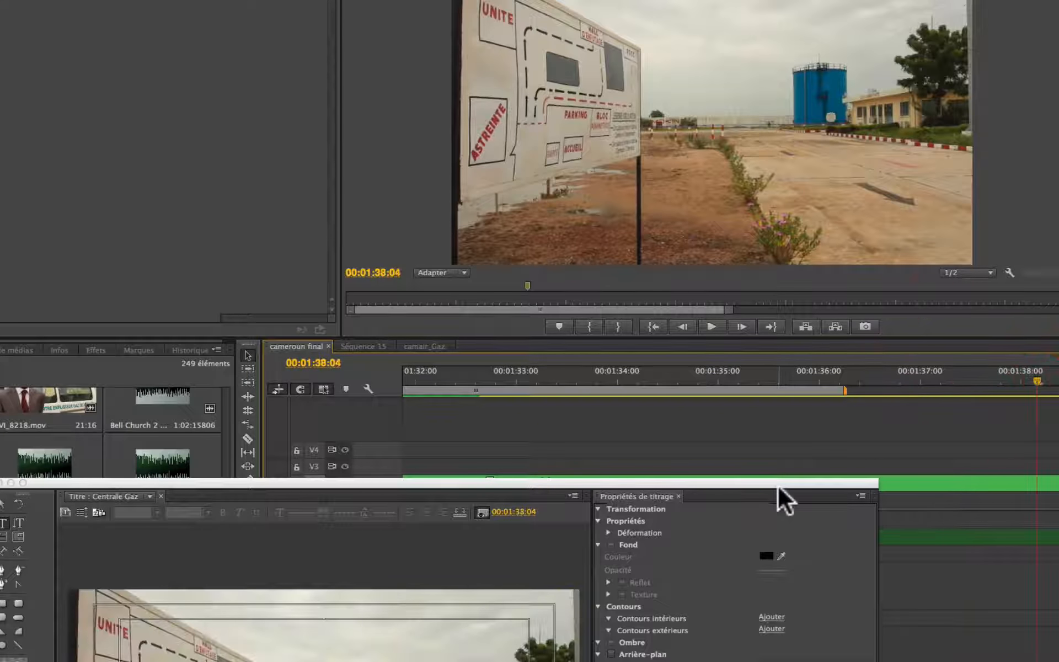
left_click_drag(778, 487, 810, 6)
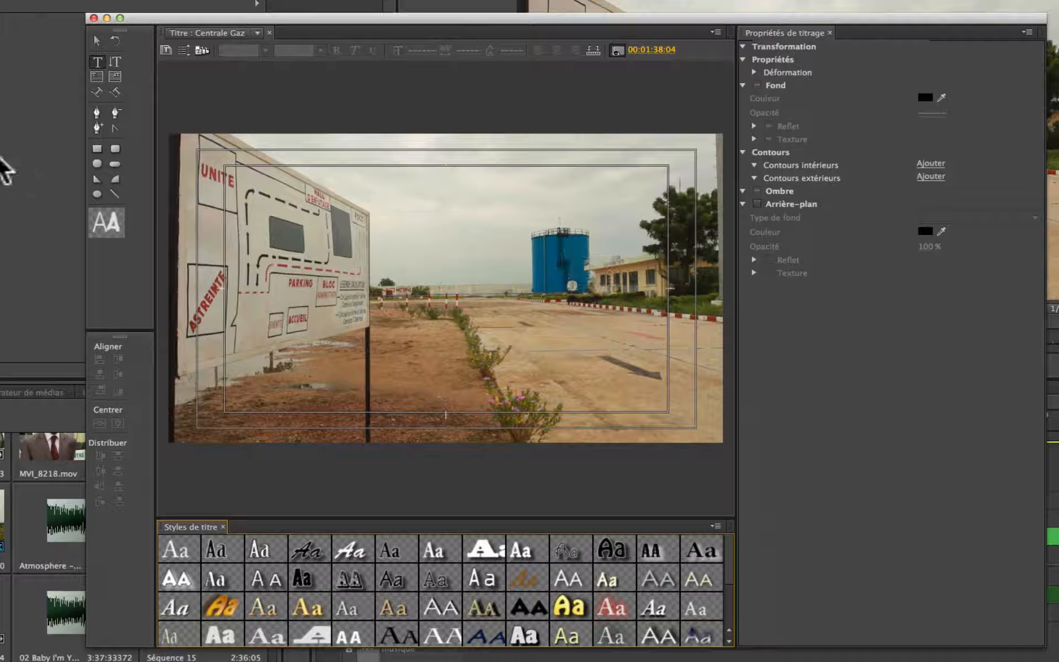
- Add the horizontal text "Centrale Gaz" in the upper part of the title frame
left_click(98, 61)
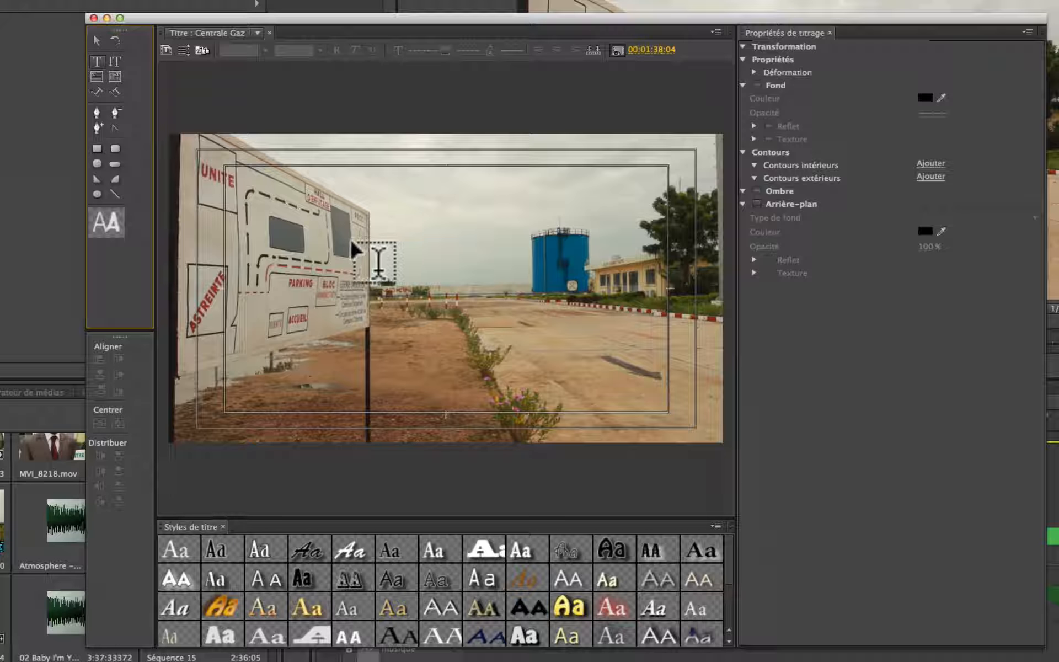
left_click(313, 207)
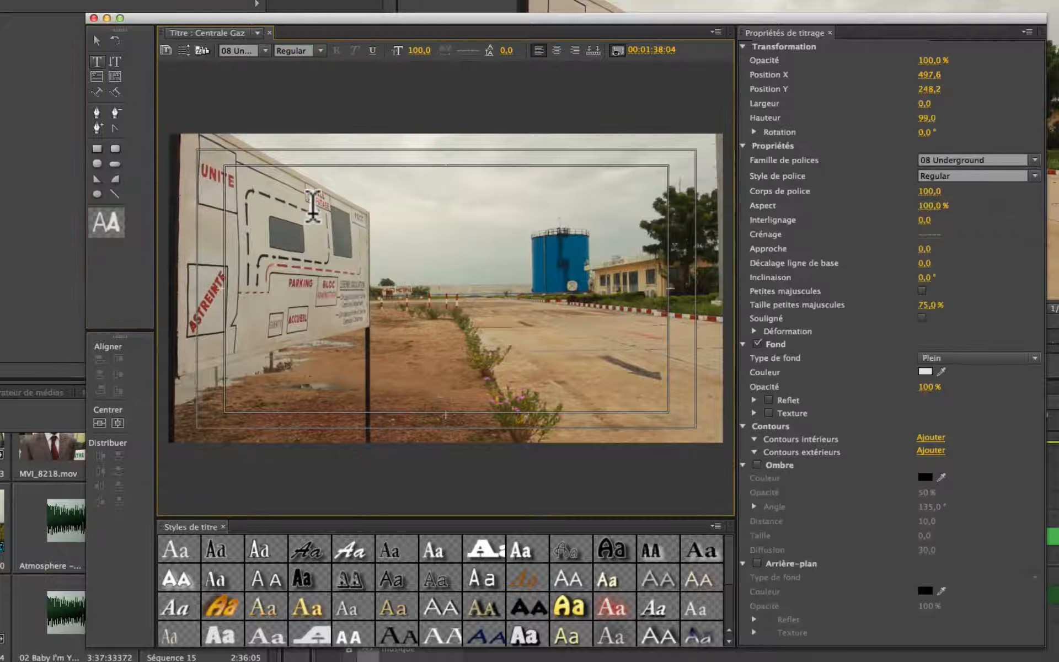
type("Cen")
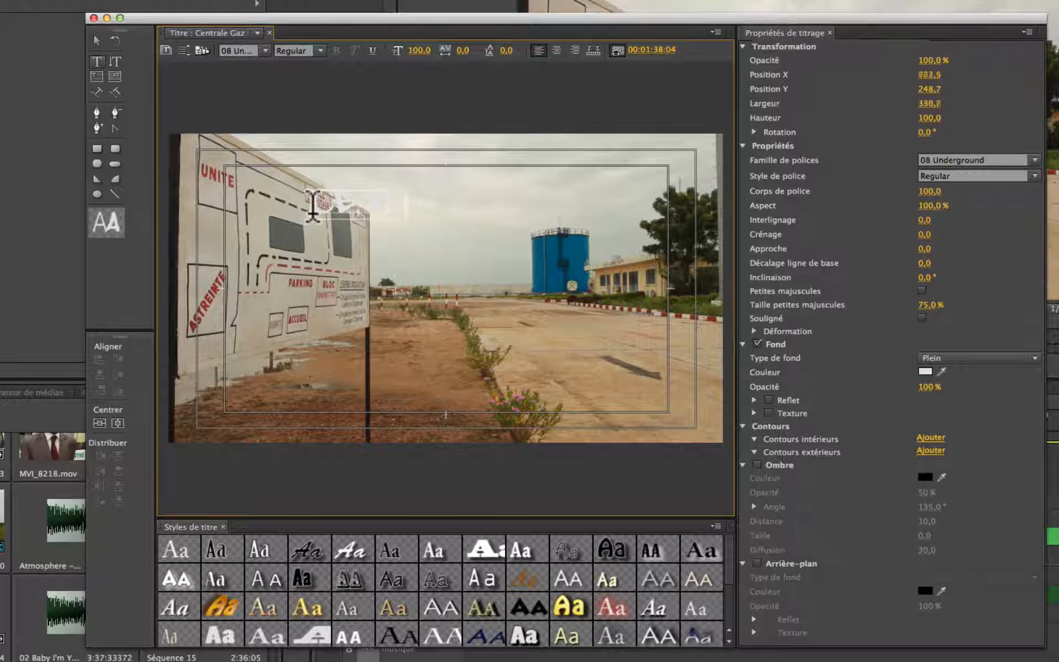
type("trale Gaz")
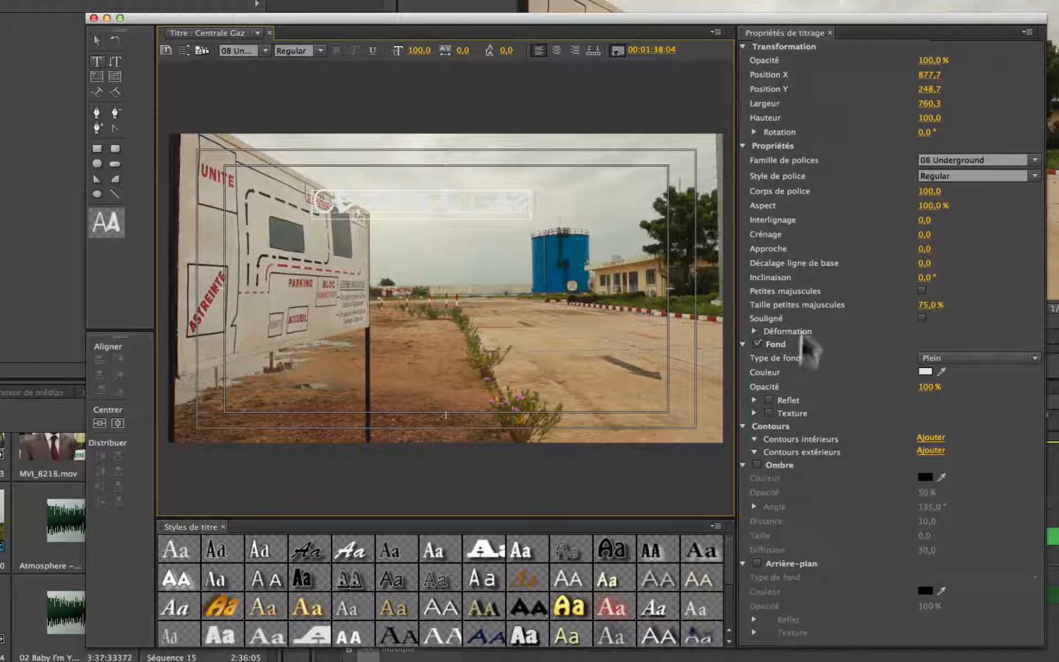
- Change the text's solid fill color to a bright, saturated yellow
left_click(926, 371)
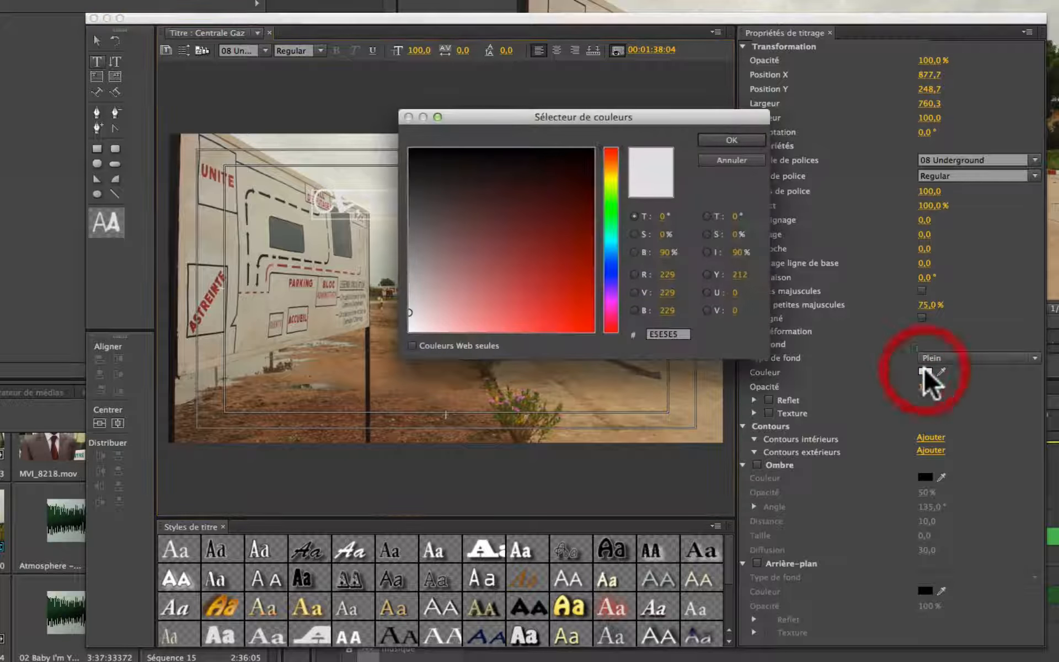
left_click(611, 187)
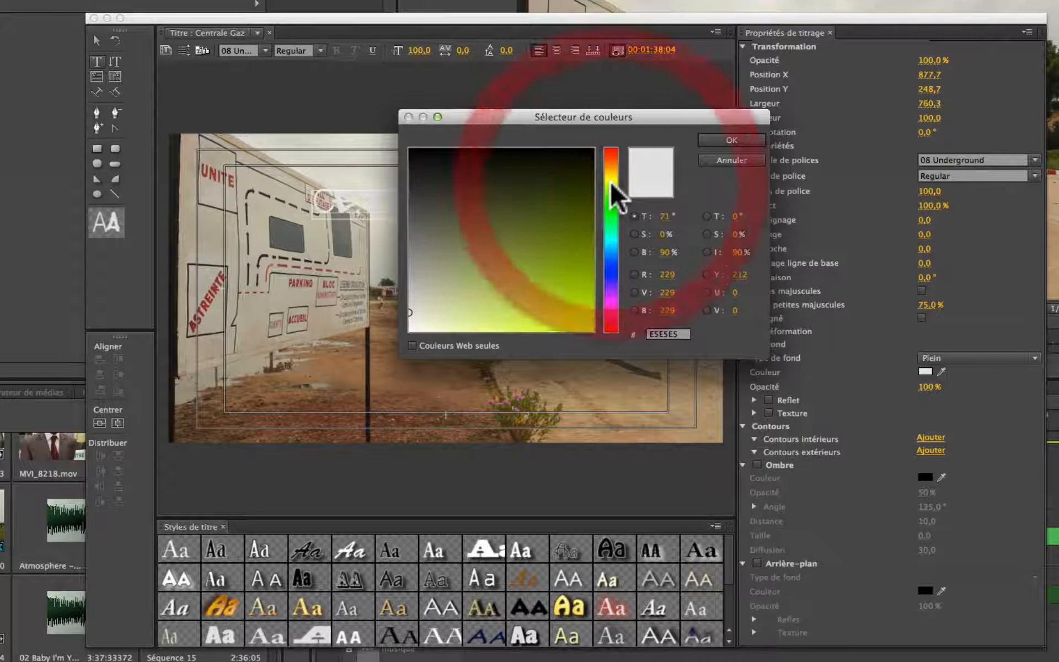
left_click(589, 328)
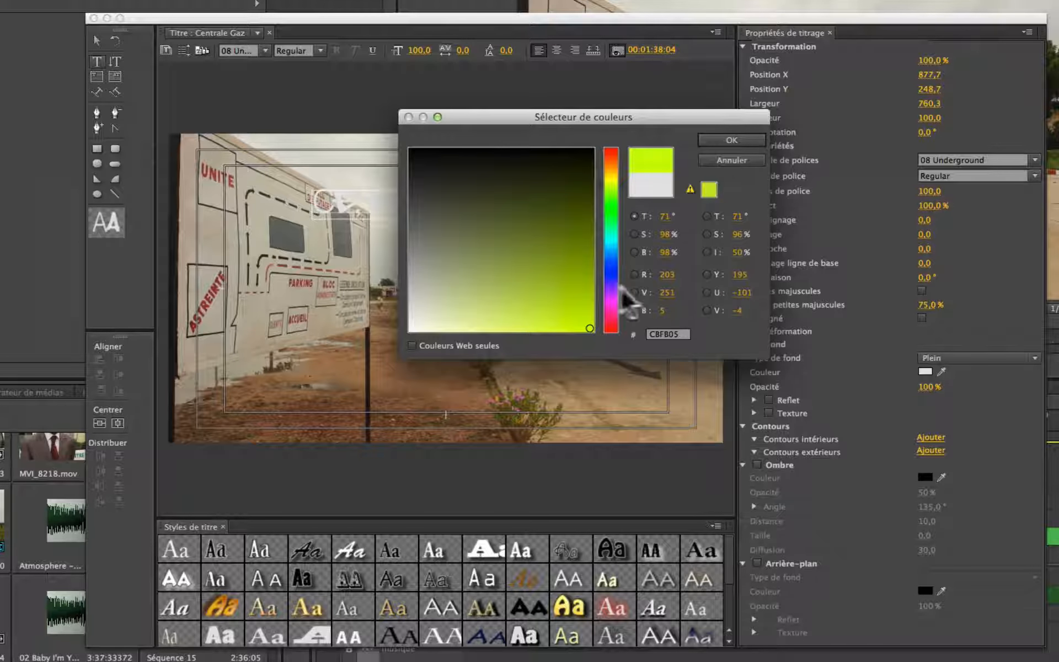
left_click(612, 188)
left_click(608, 175)
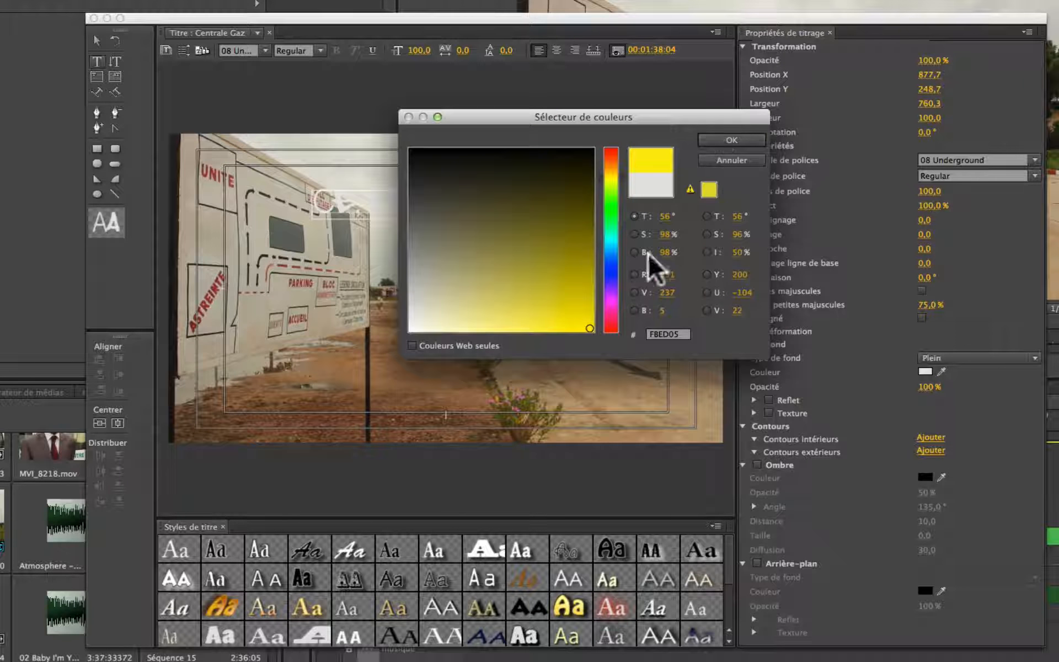
left_click(576, 325)
left_click(719, 139)
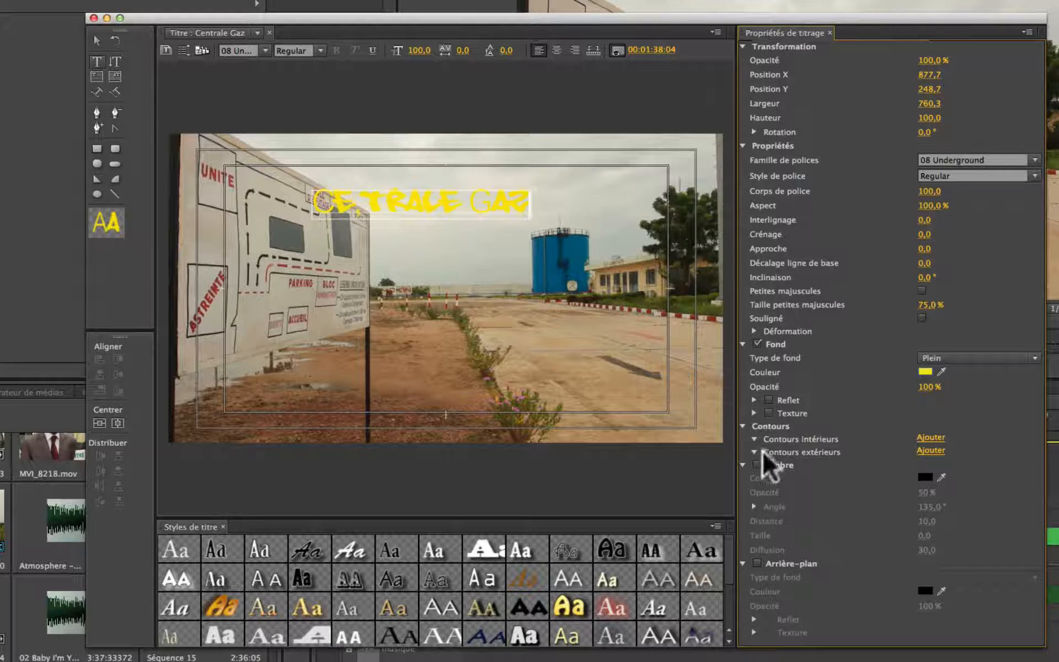
- Enable the text's drop shadow with 61% opacity and a distance of 9
left_click(756, 465)
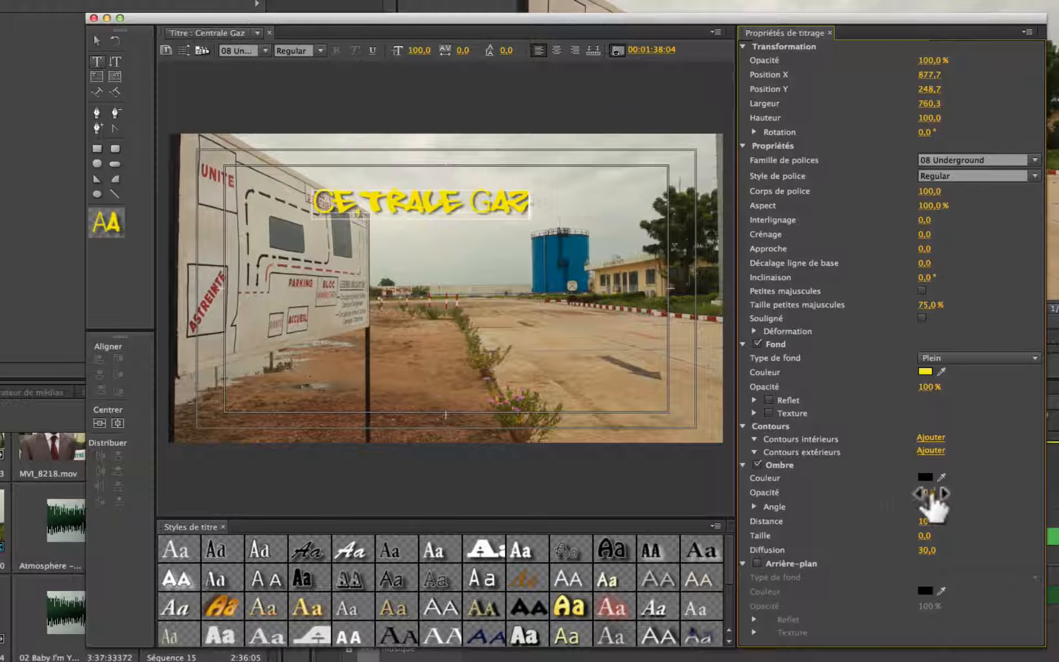
left_click_drag(925, 496, 932, 522)
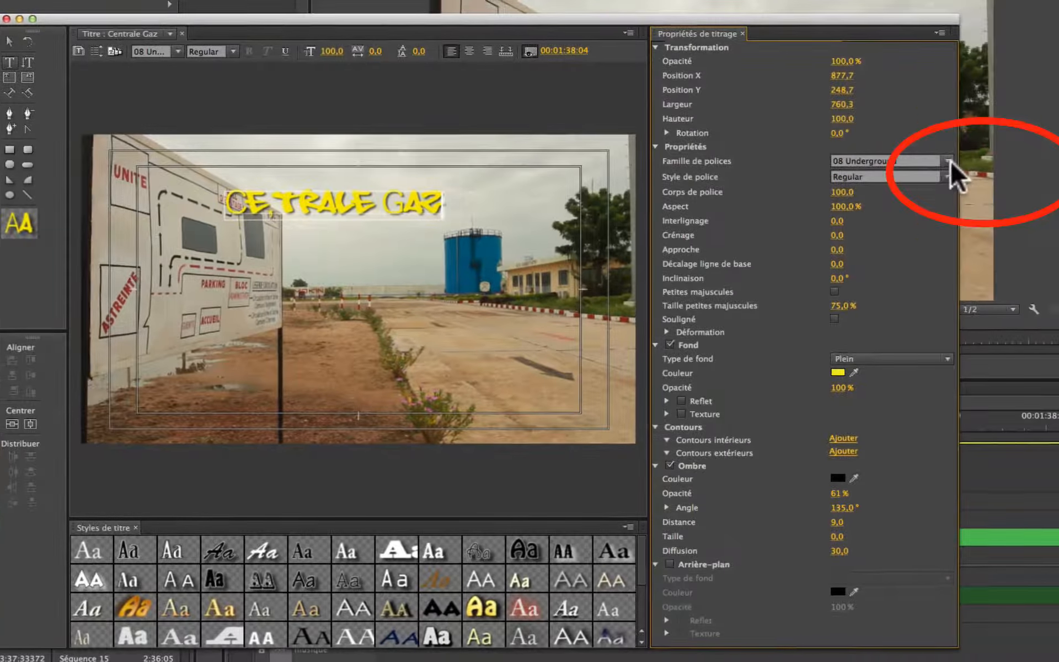
- Change the text's font family to Gobold Bold
left_click(1020, 160)
scroll(991, 279, "down", 5)
scroll(910, 279, "down", 15)
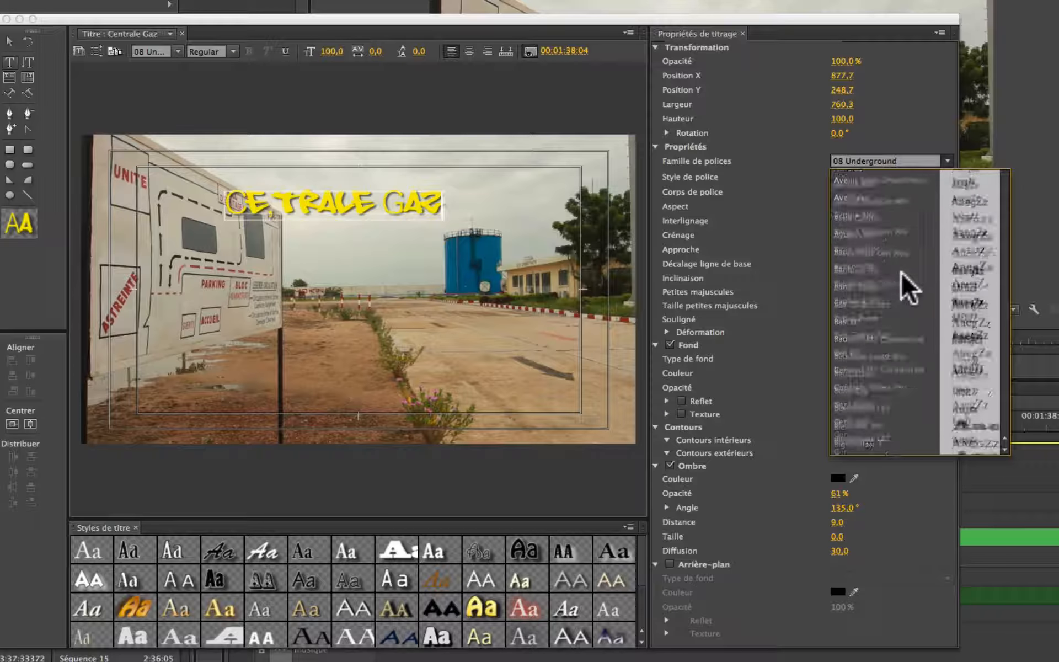
scroll(888, 315, "down", 15)
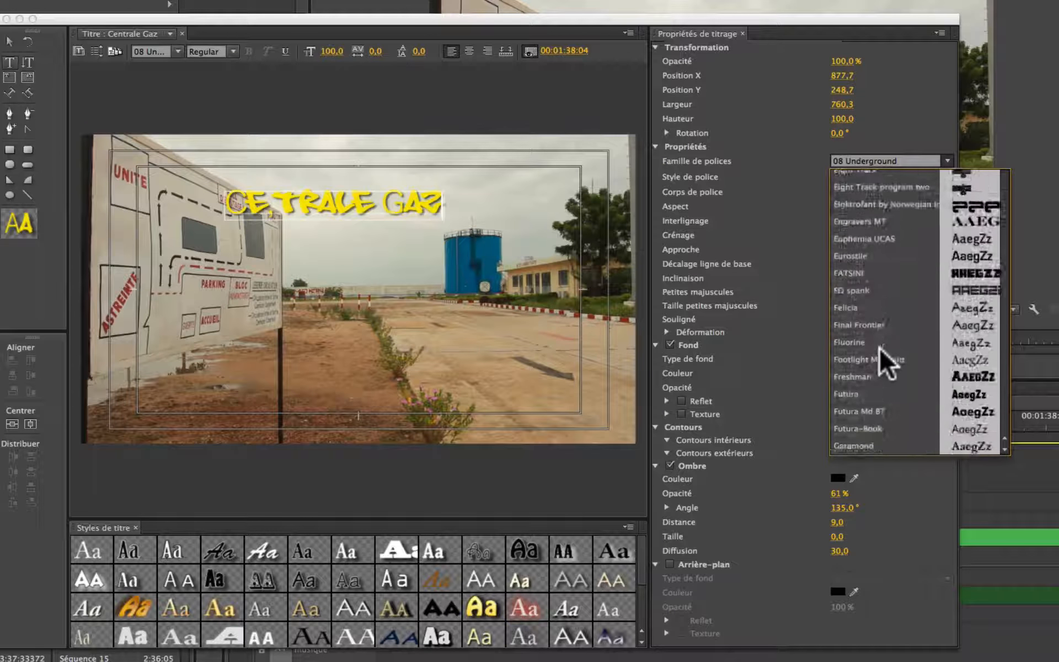
scroll(887, 361, "up", 5)
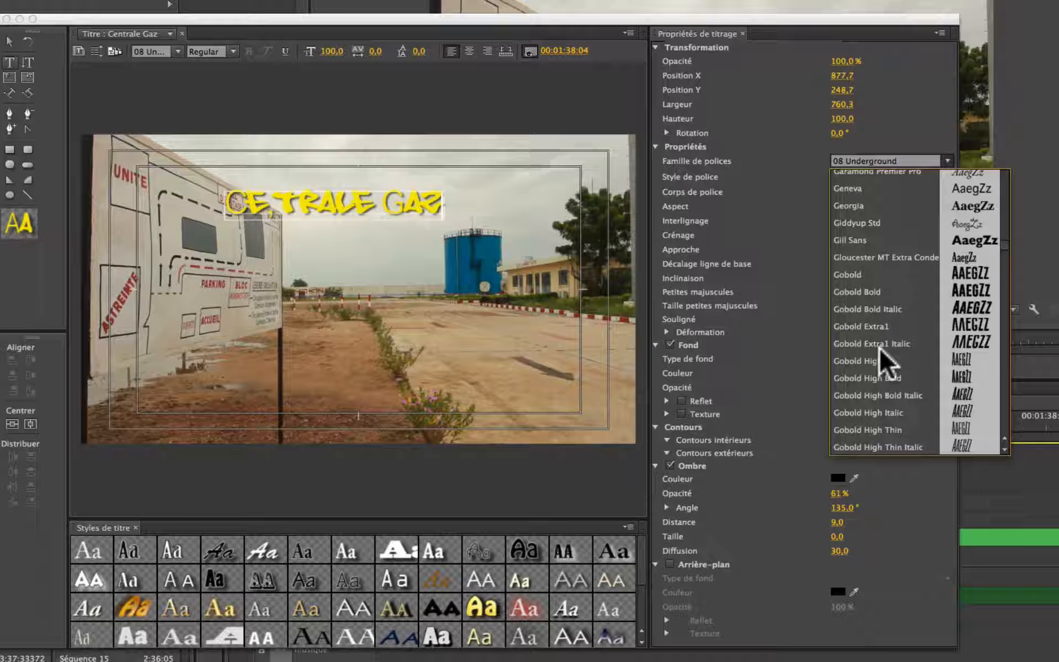
left_click(857, 293)
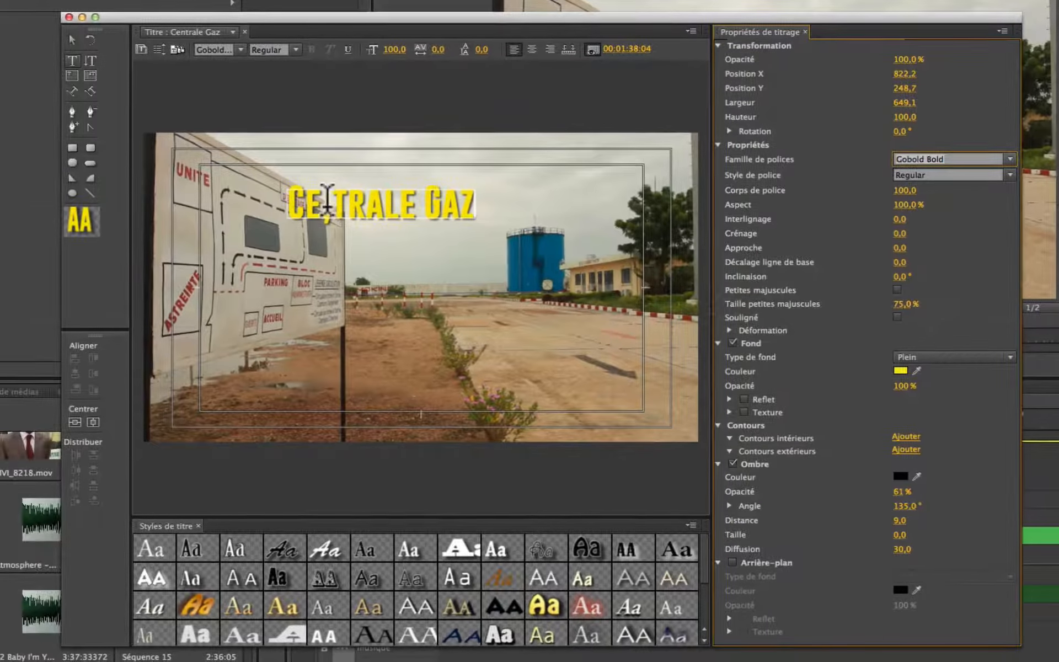
- Correct the mistyped third letter so the text reads "Centrale Gaz", and enlarge its font size to 214
left_click(273, 205)
type("N")
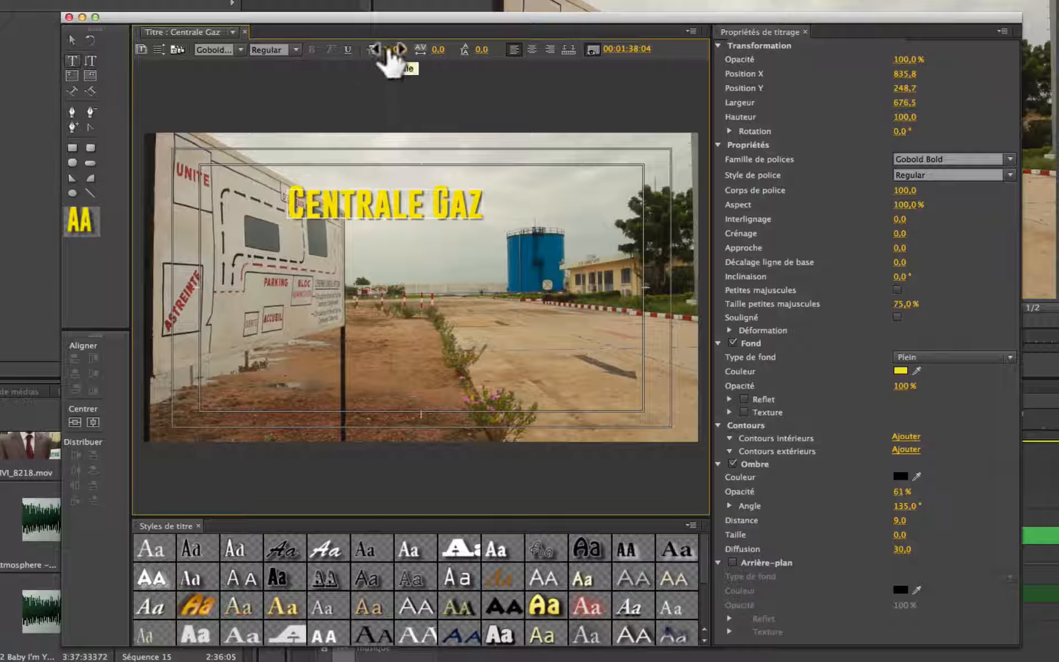
left_click_drag(393, 49, 455, 50)
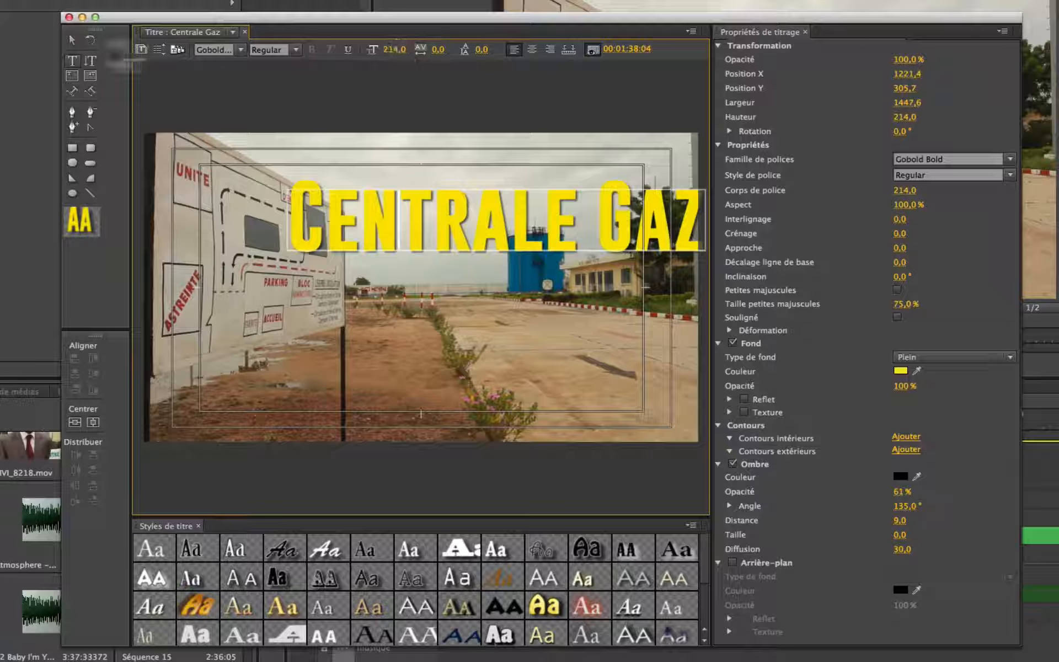
- Move the text to the lower half of the frame within the safe margins, and reduce its font size to 202
left_click(71, 42)
left_click_drag(527, 226, 456, 208)
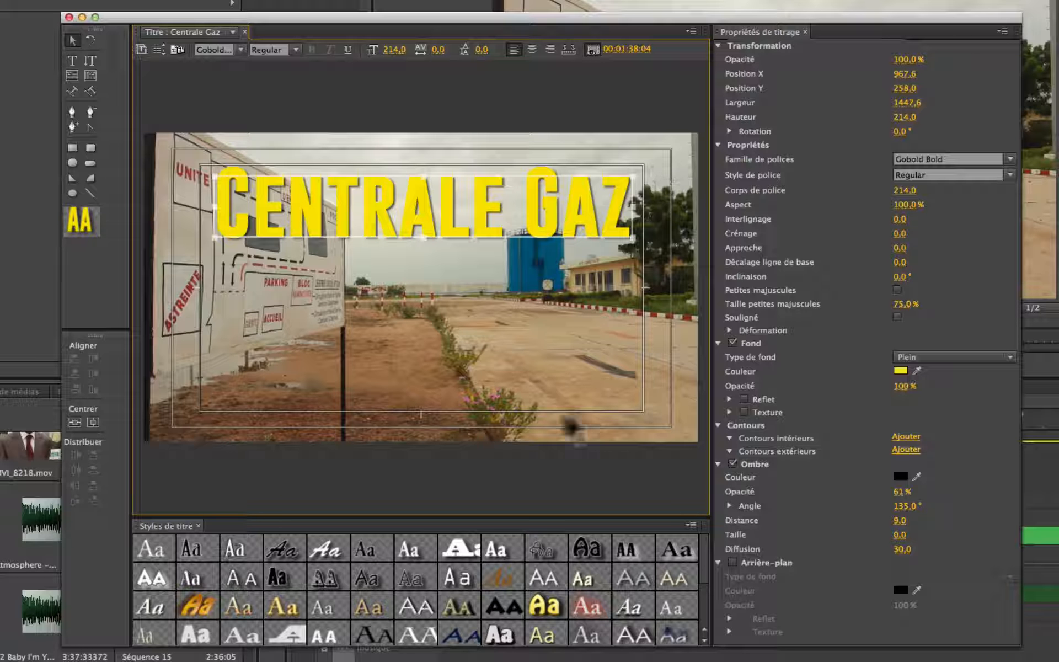
left_click_drag(401, 209, 415, 327)
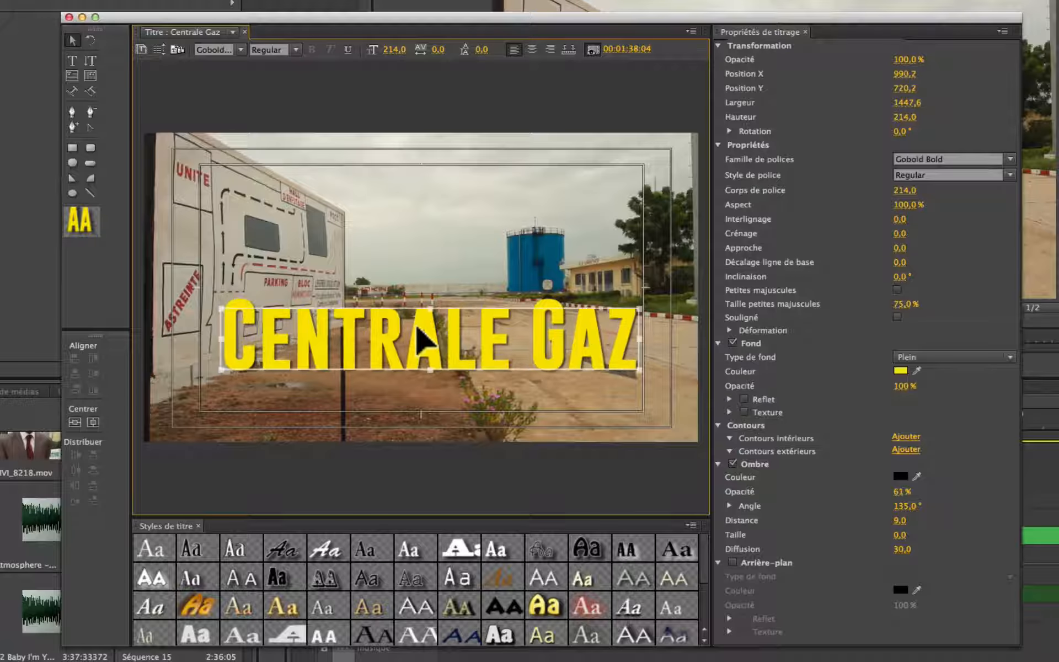
left_click(425, 340)
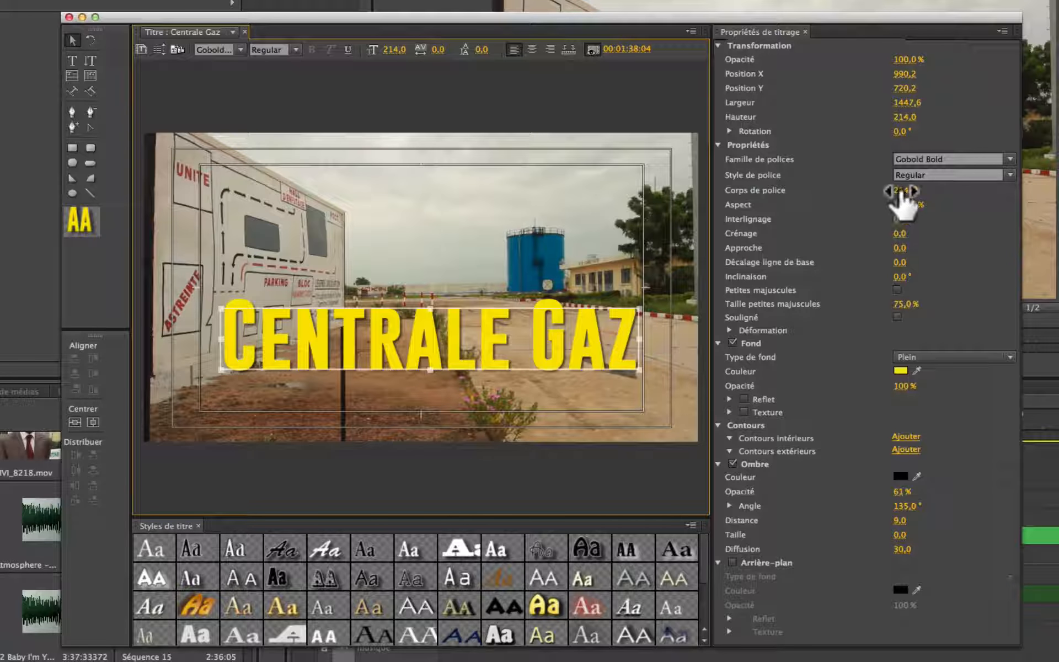
left_click_drag(903, 191, 902, 191)
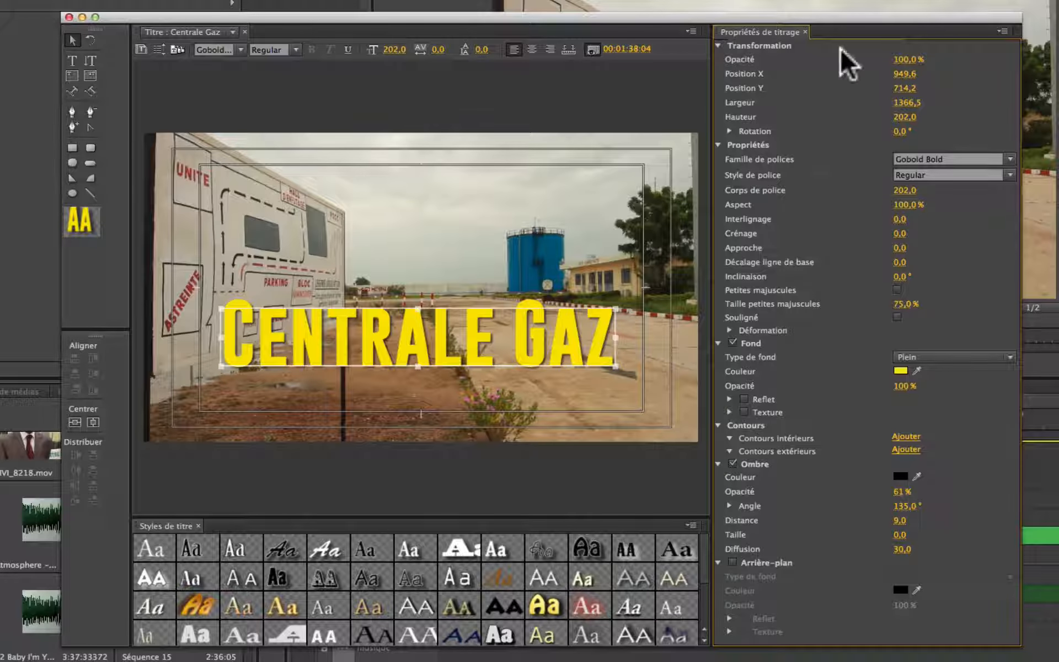
- Enable the title's background and set its fill type to a linear gradient (Dégradé linéaire)
left_click(733, 563)
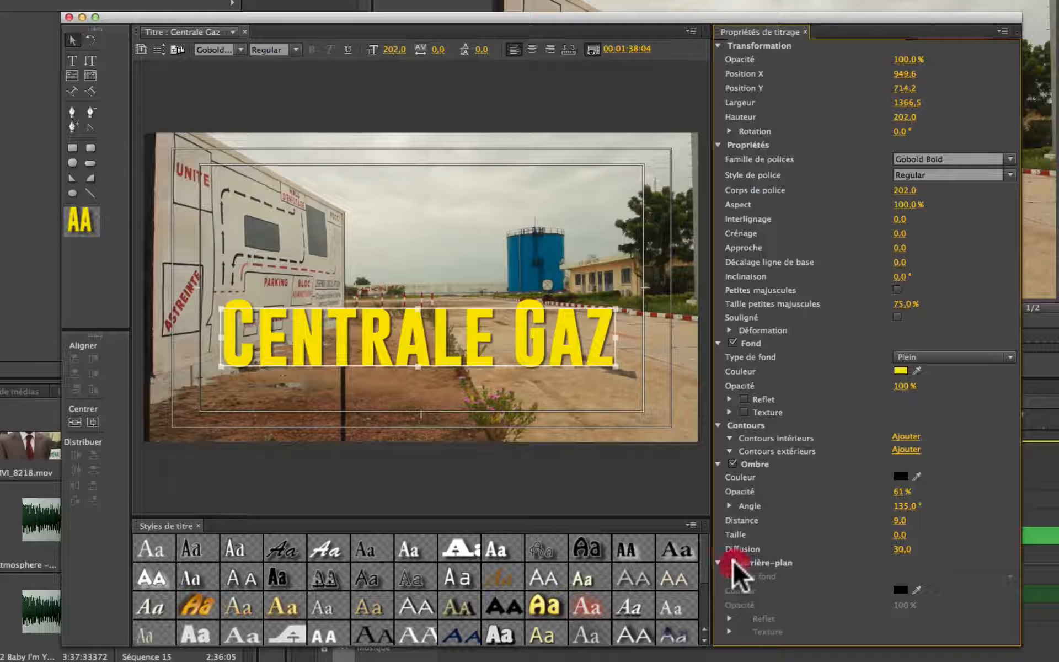
left_click(733, 561)
left_click(733, 563)
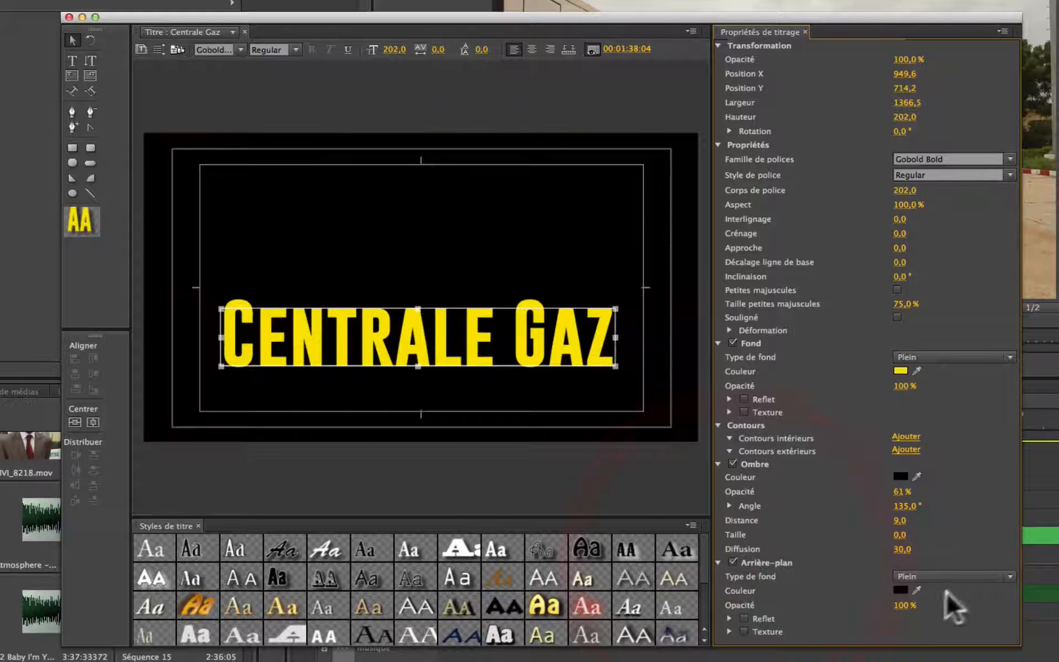
left_click(1009, 575)
left_click(988, 602)
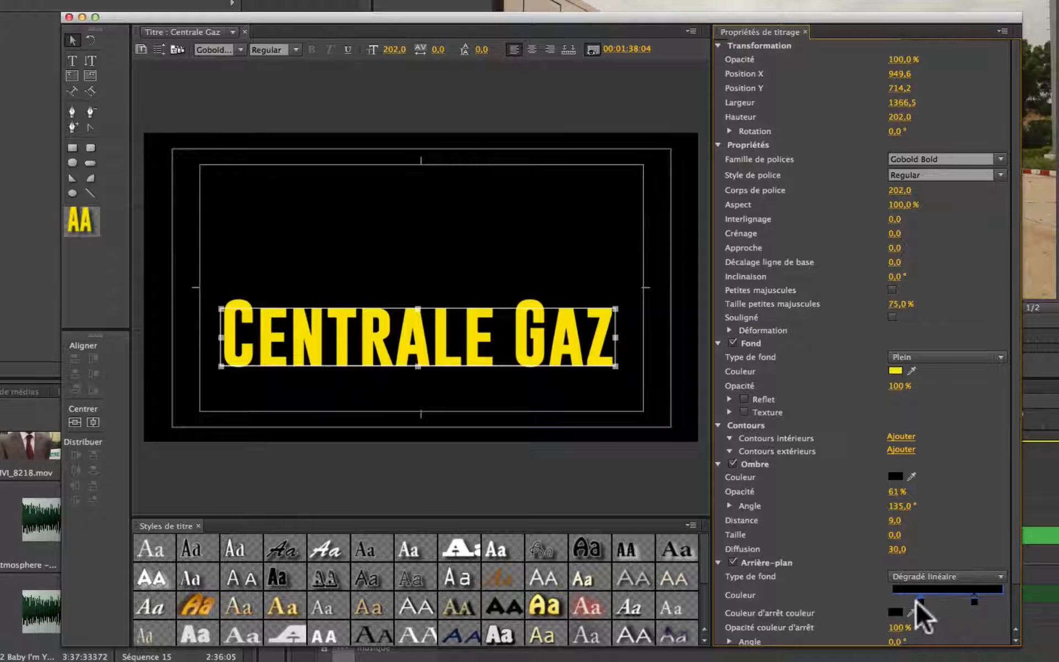
- Set the background gradient's first colour stop to red EB1111, and turn the title's background off
double_click(919, 602)
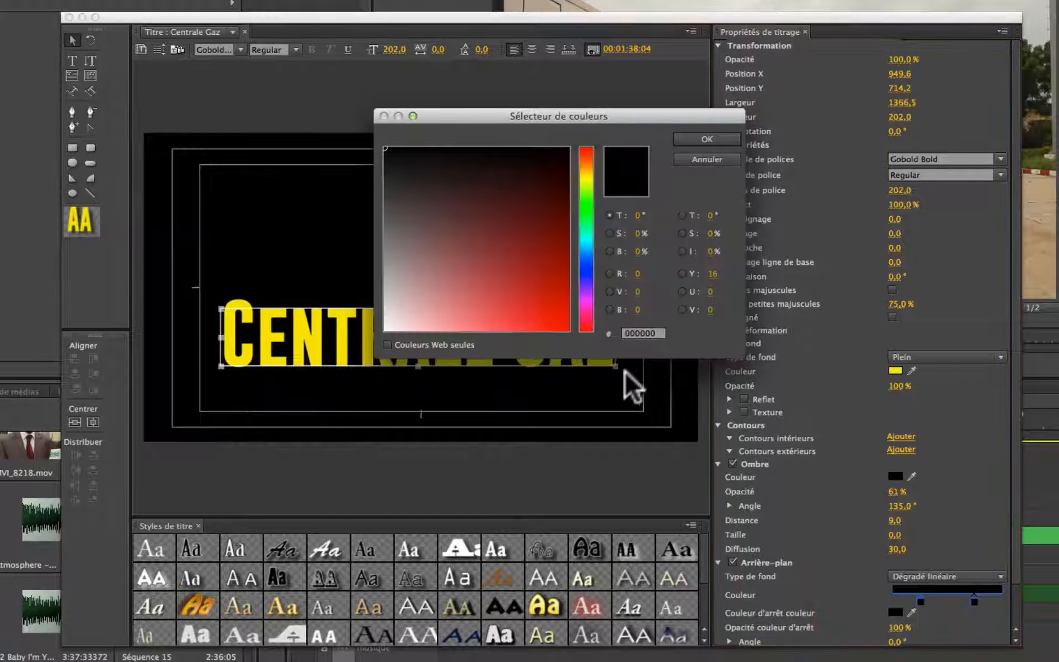
left_click(556, 316)
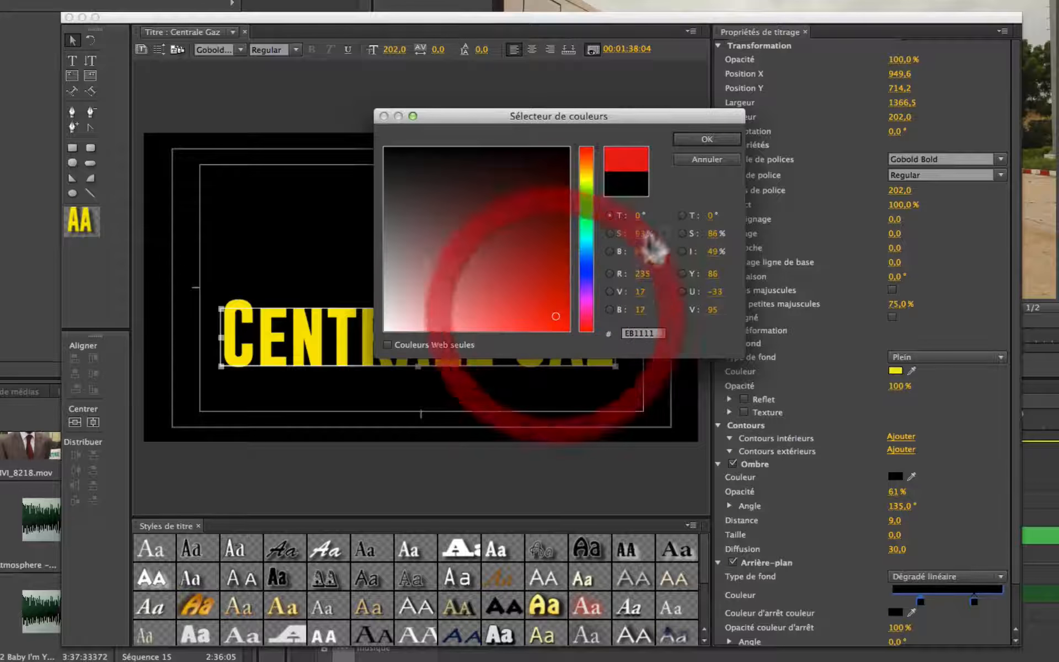
left_click(707, 139)
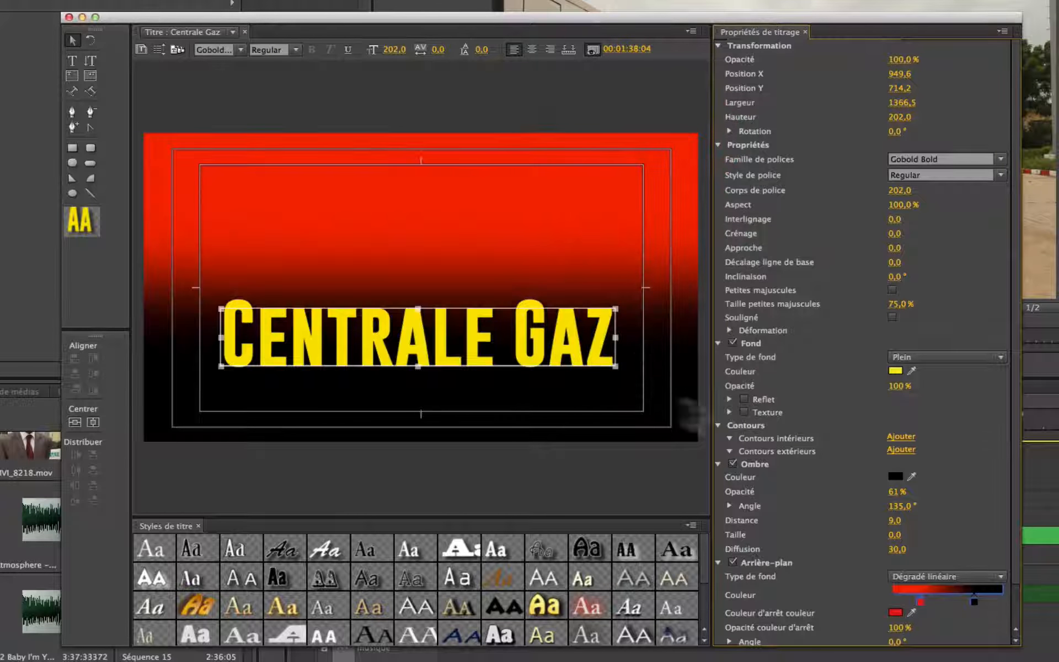
left_click(732, 562)
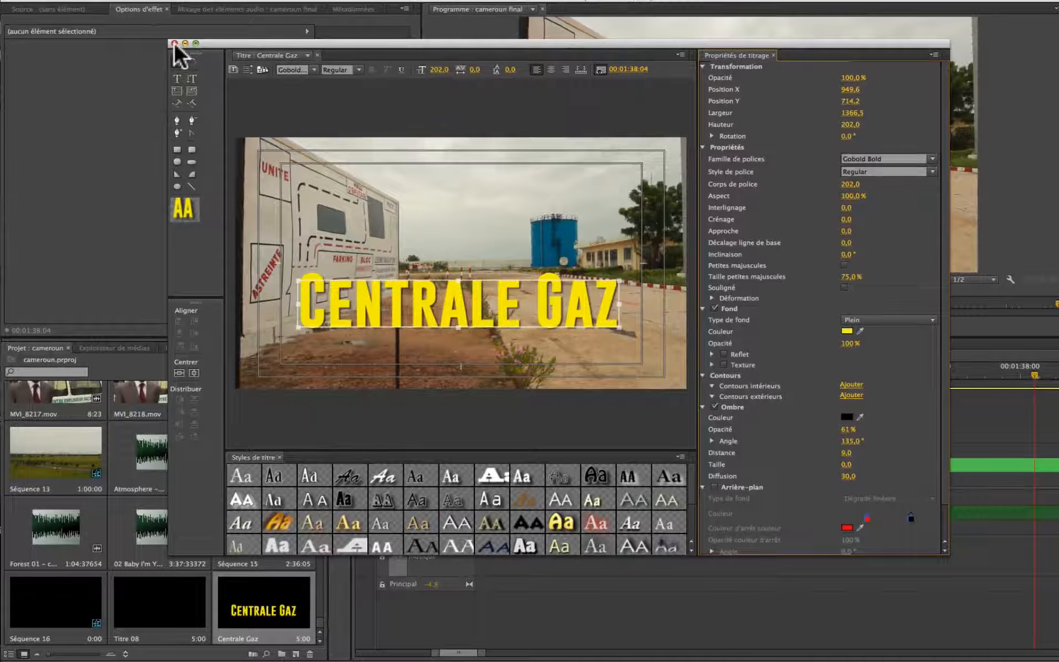
- Close the title editor and place the Centrale Gaz title on track V3 above the camair_Gaz clip, ending at 00:01:38:04
left_click(174, 43)
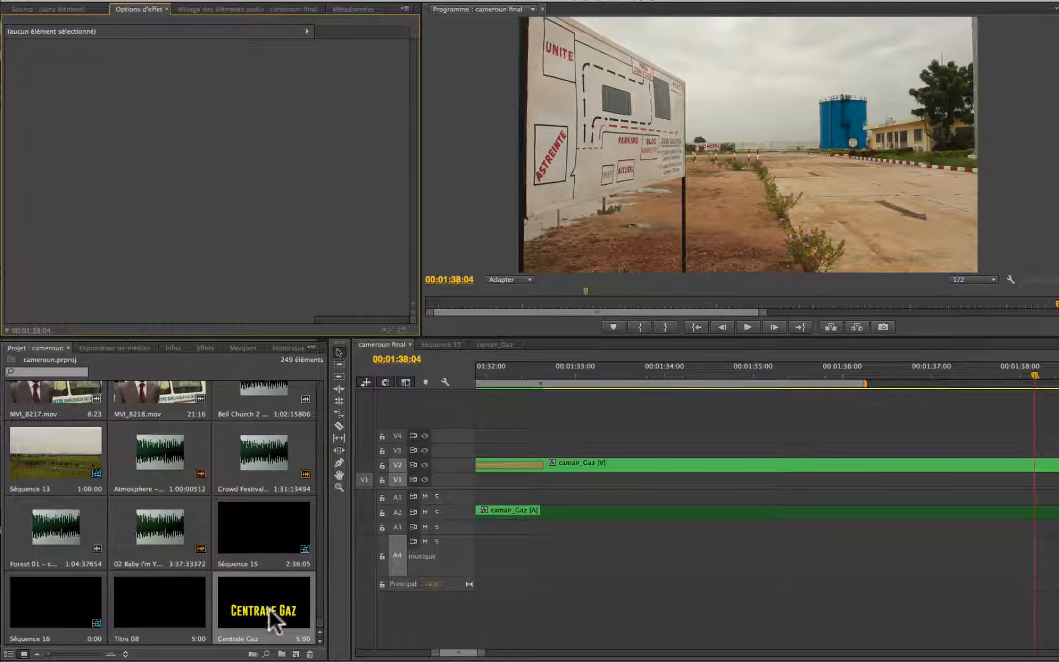
scroll(249, 592, "up", 15)
scroll(240, 604, "down", 15)
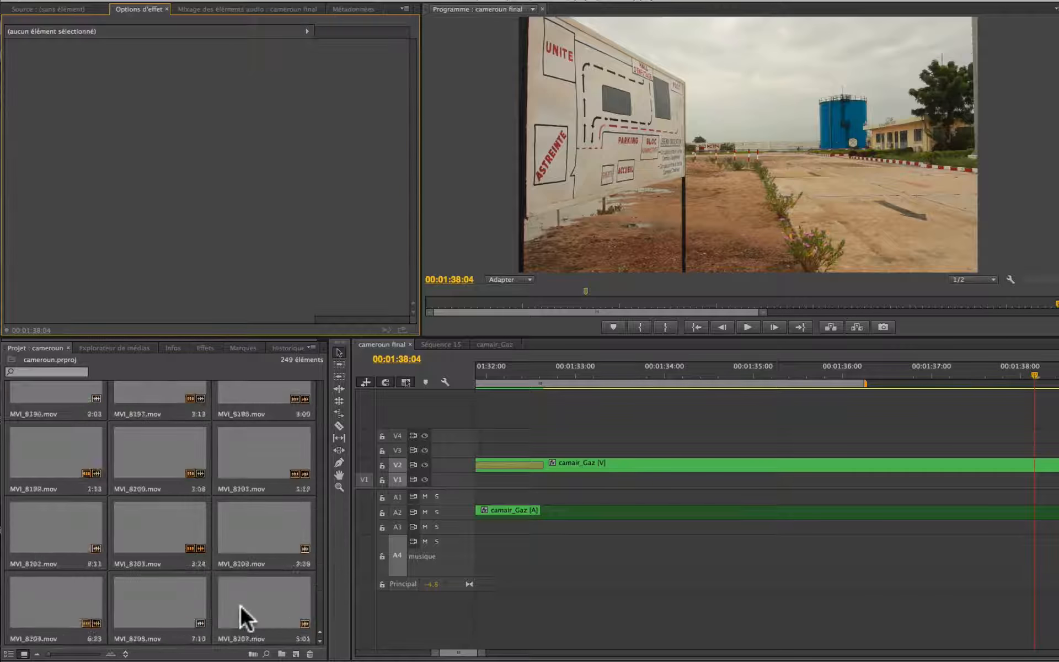
left_click_drag(240, 605, 591, 450)
- Play the sequence from 00:01:32:22 to review how the title appears over the footage
left_click(564, 368)
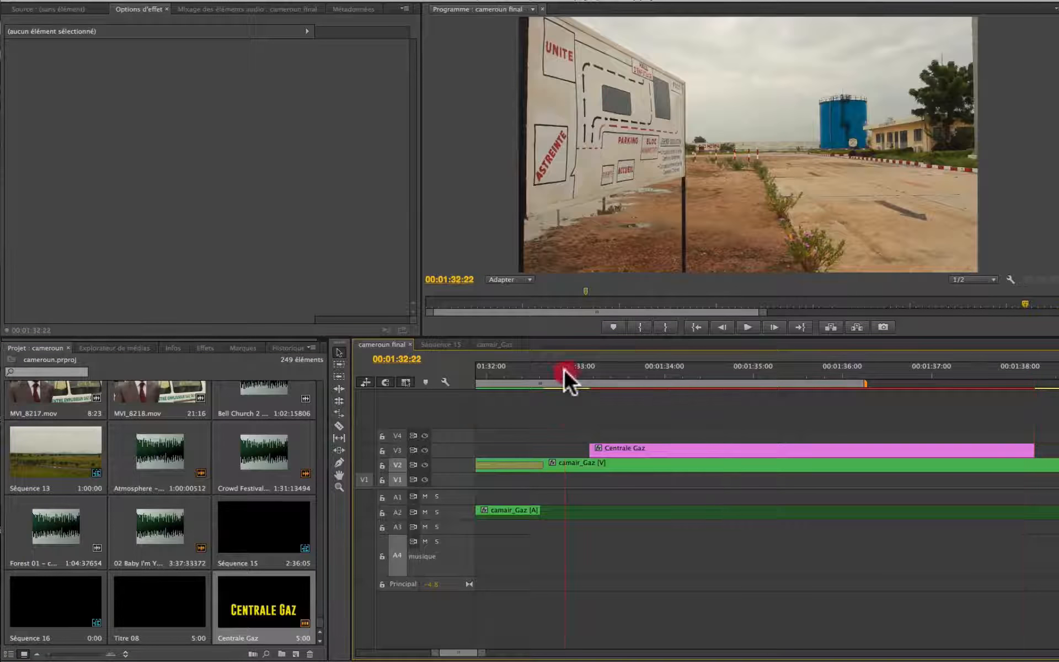
key("space")
scroll(562, 382, "right", 6)
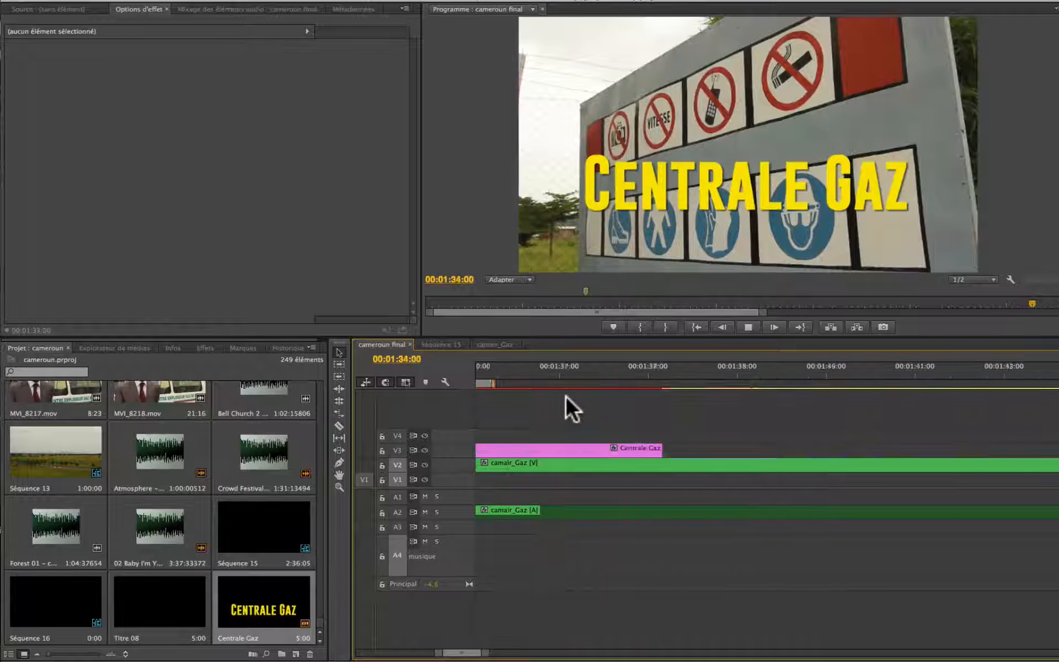
scroll(565, 397, "left", 10)
scroll(564, 409, "right", 5)
scroll(564, 410, "left", 5)
scroll(565, 410, "right", 10)
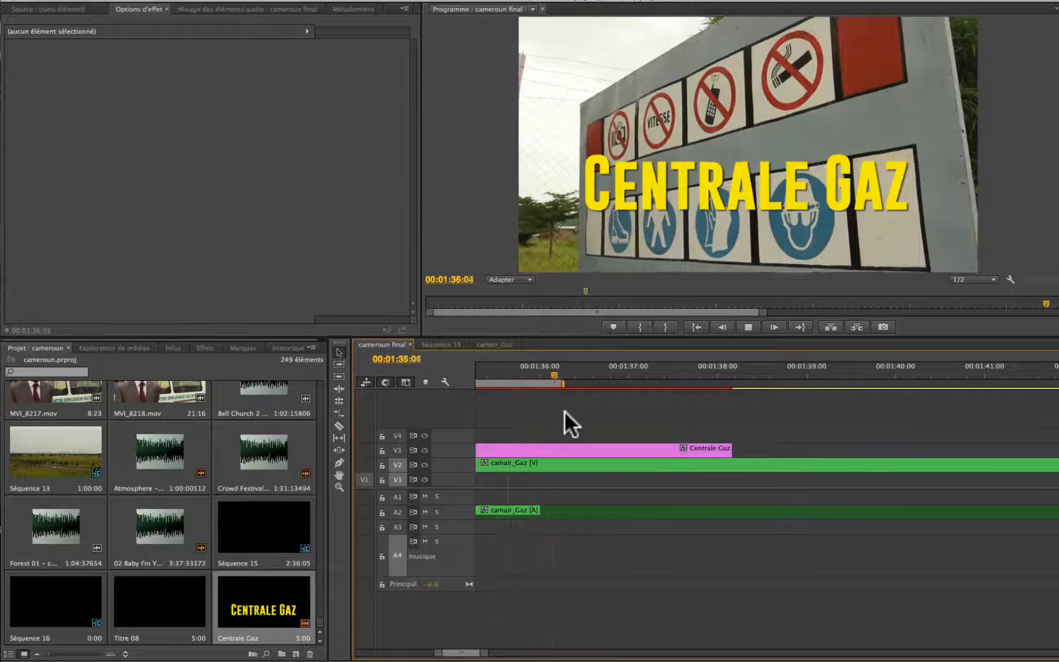
- Shift the Centrale Gaz clip 1 second 9 frames later on V3 and play the sequence from just before it
left_click_drag(577, 449, 697, 446)
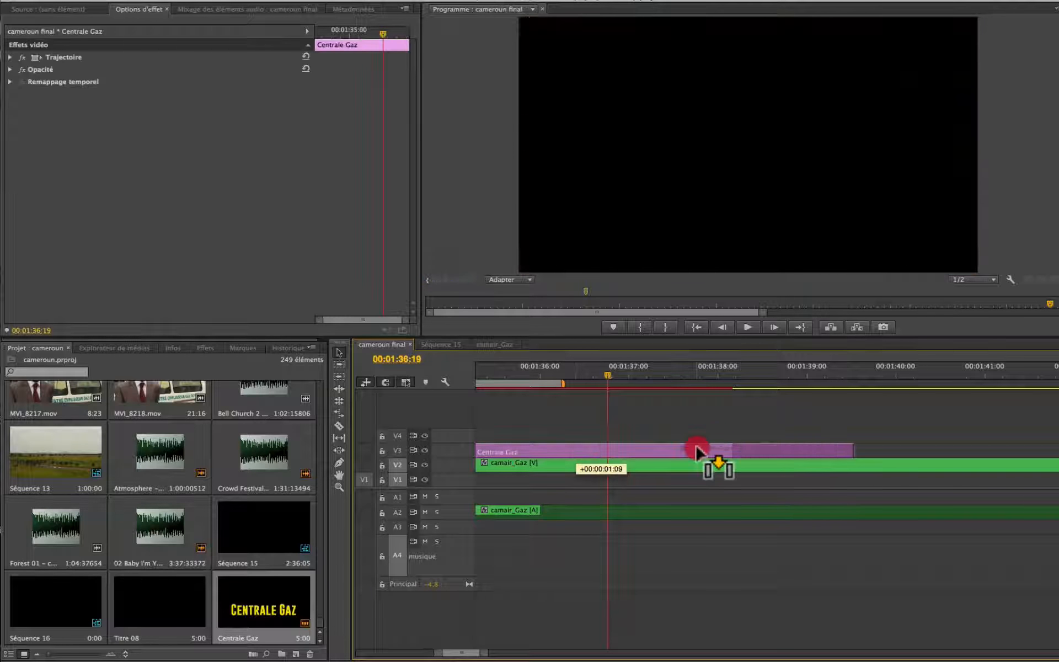
scroll(572, 386, "left", 8)
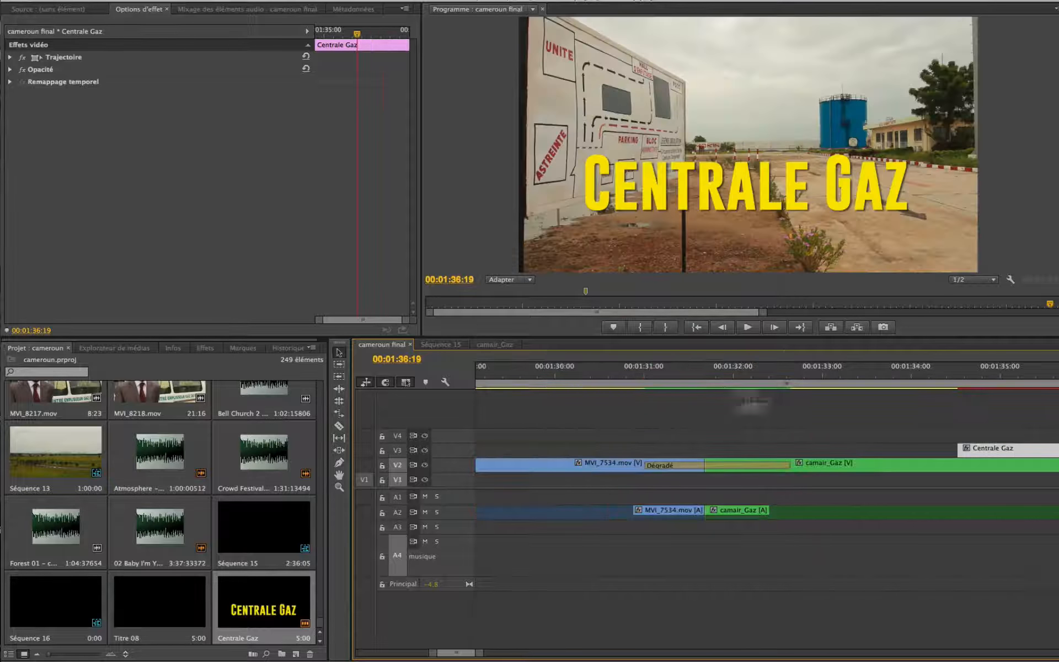
left_click(883, 367)
key("space")
scroll(842, 409, "right", 2)
scroll(828, 416, "left", 5)
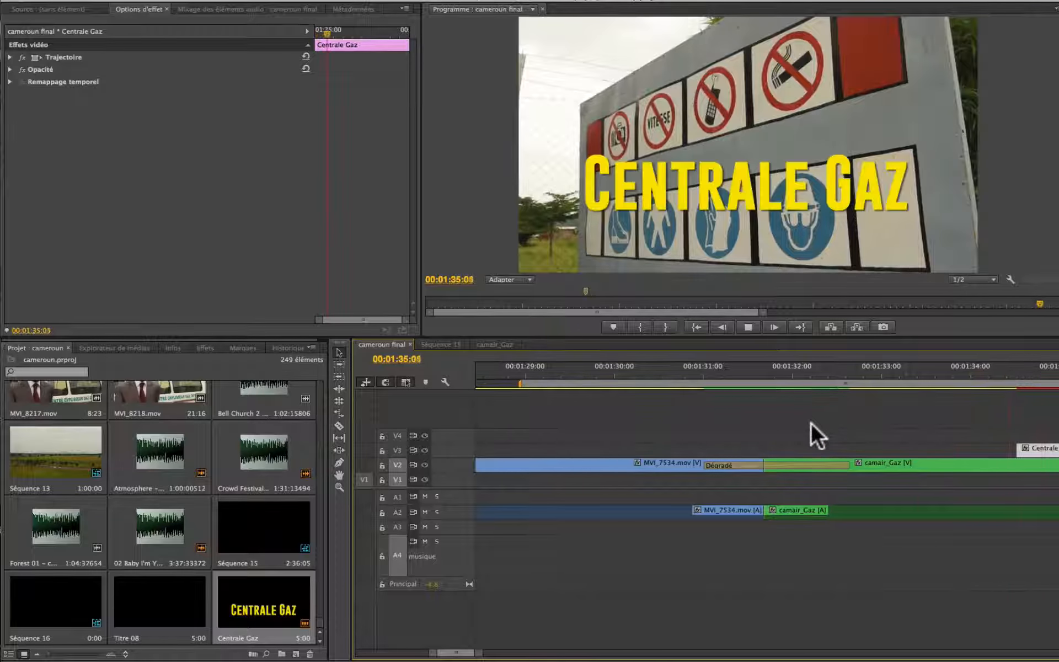
scroll(810, 422, "right", 8)
scroll(809, 421, "left", 8)
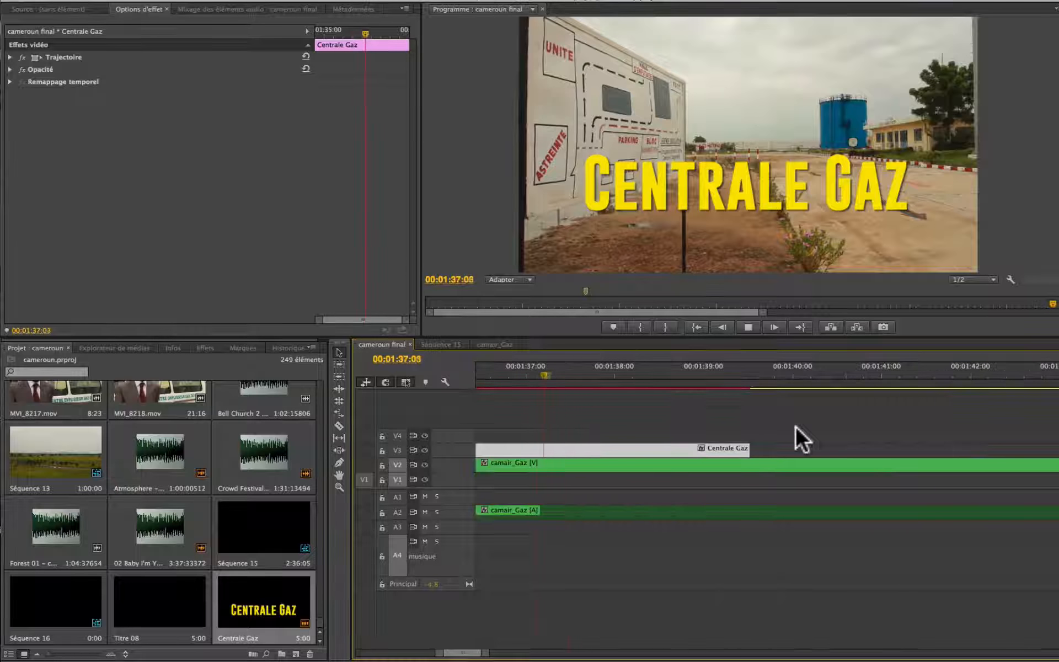
- Move the Centrale Gaz clip on V3 so it starts at about 00:01:37:04, and play back its start
left_click_drag(688, 452, 913, 459)
left_click(505, 371)
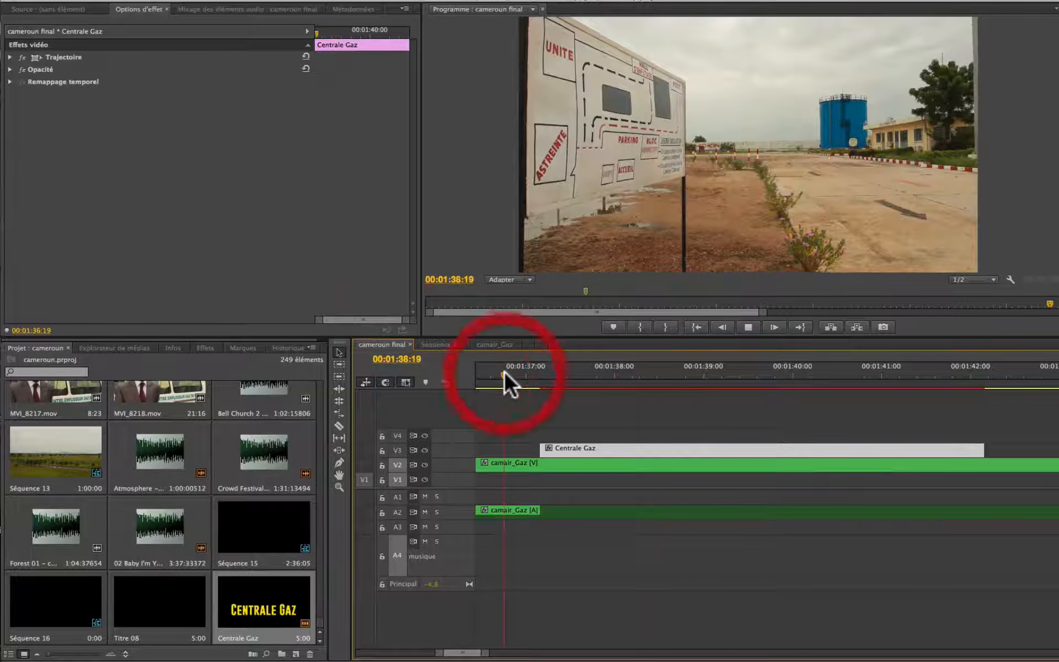
key("space")
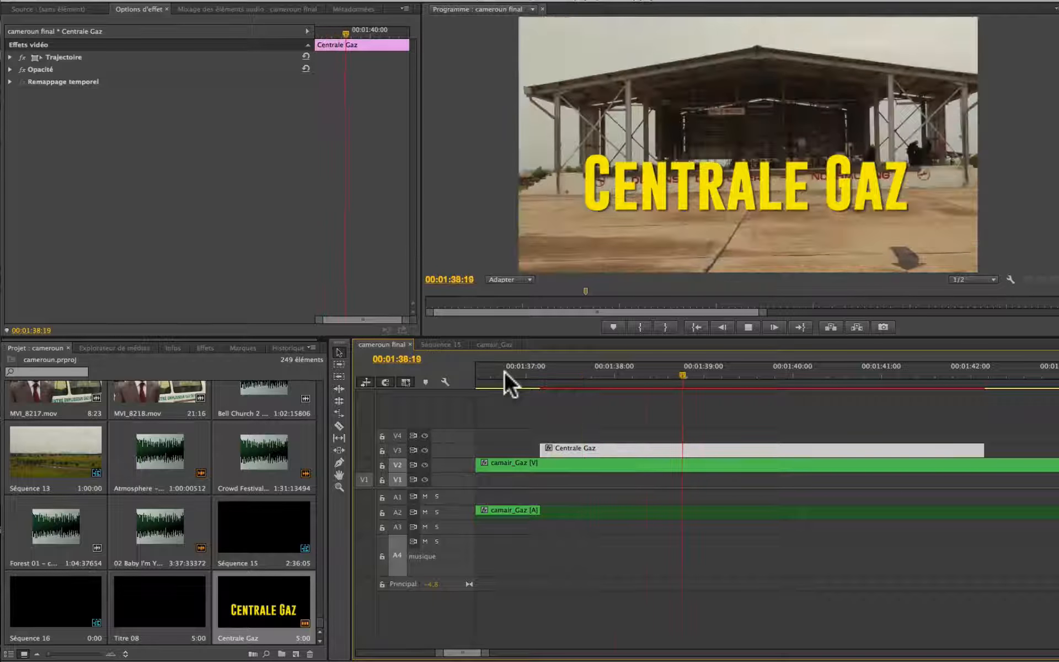
left_click(521, 371)
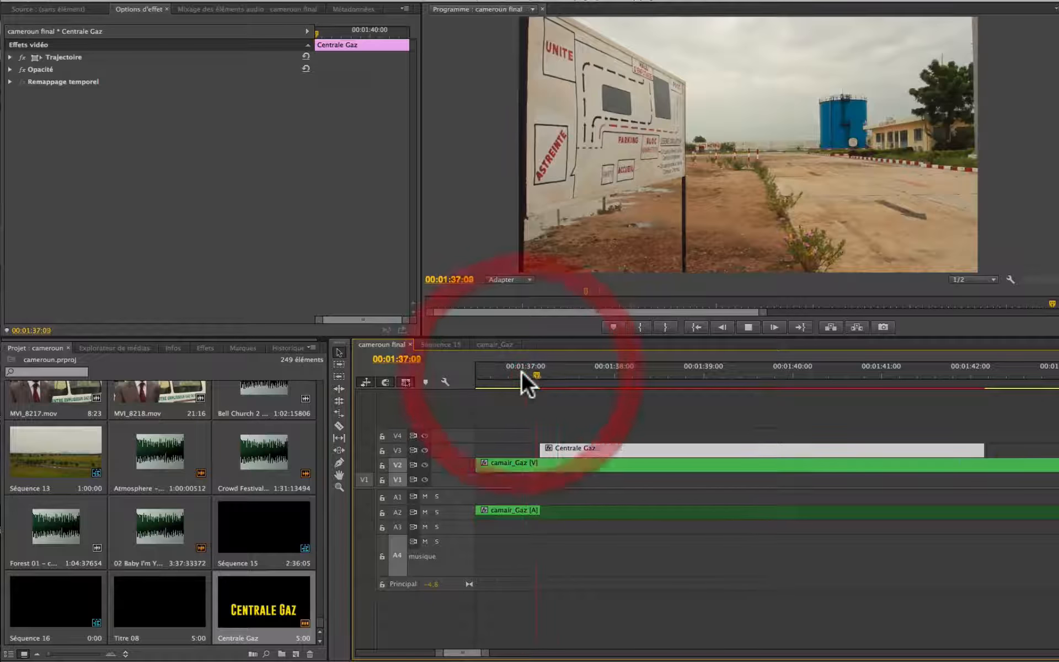
key("space")
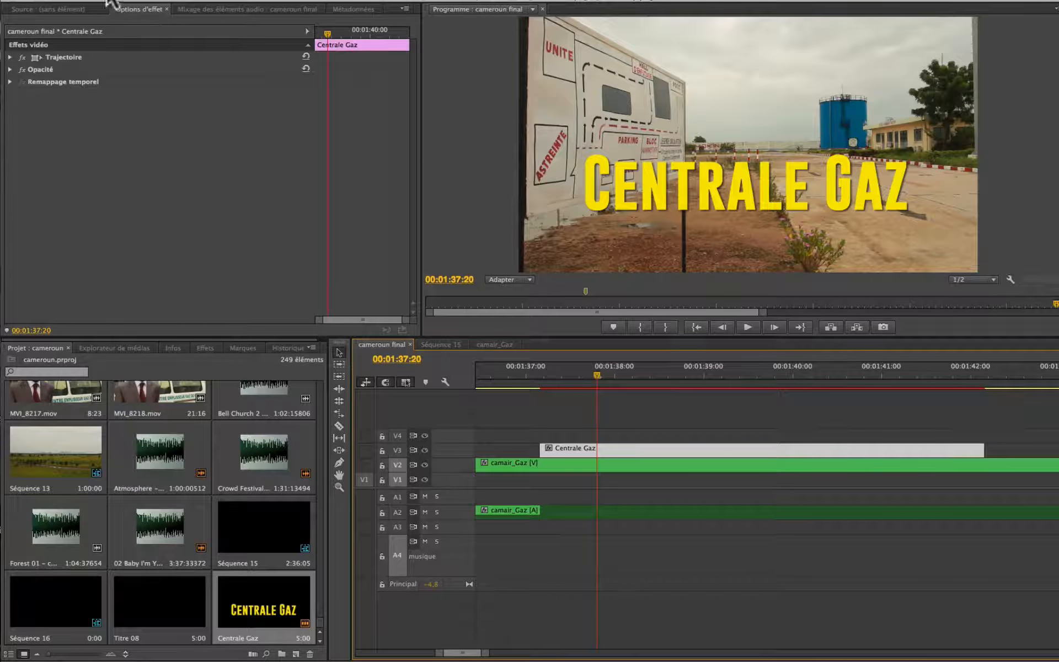
- Apply the default video transition (Fondu enchaîné) to both ends of the Centrale Gaz clip and play it from 00:01:36:20
left_click(310, 7)
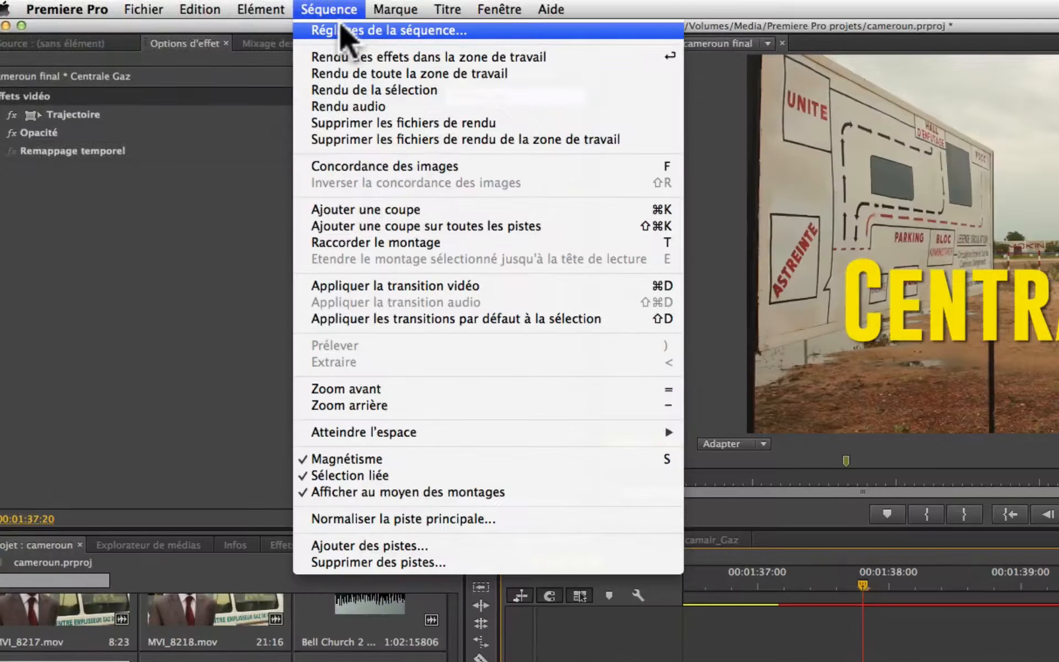
left_click(403, 287)
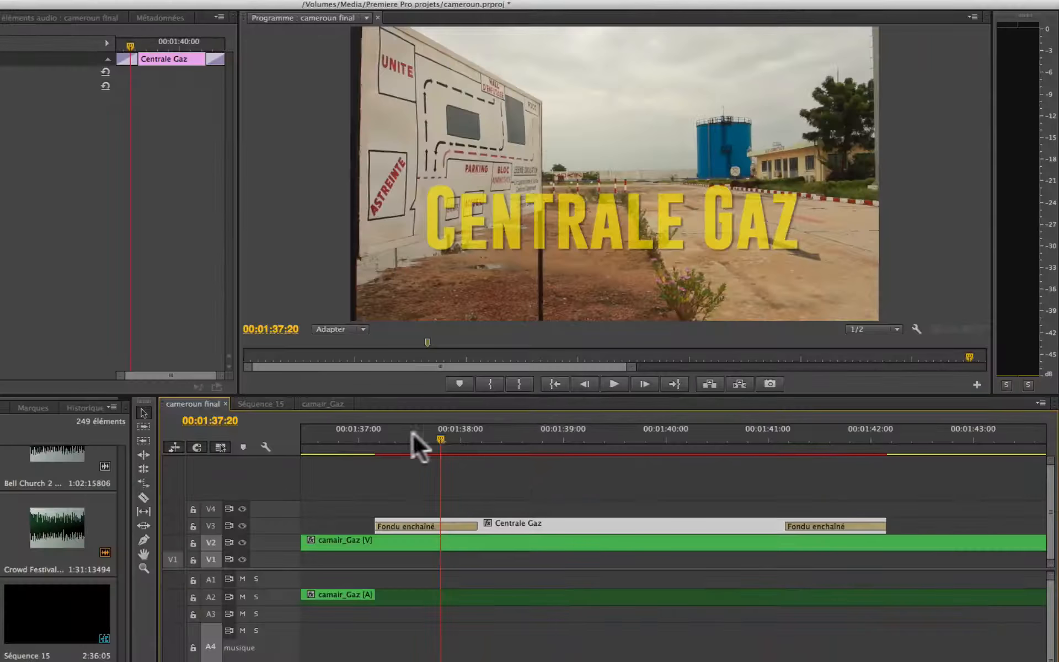
left_click(732, 576)
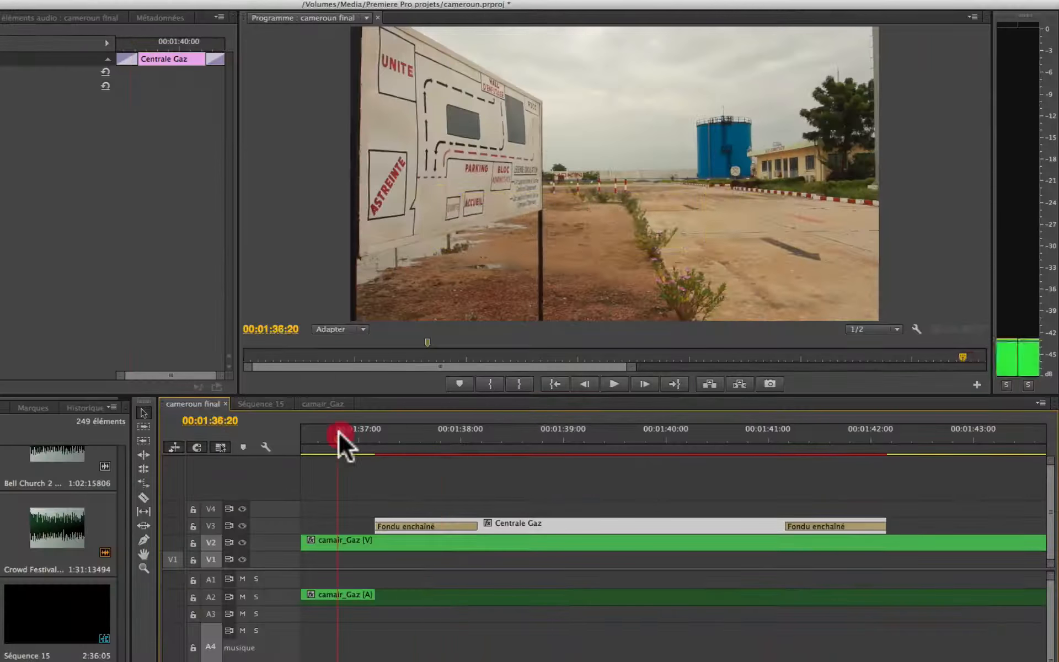
key("space")
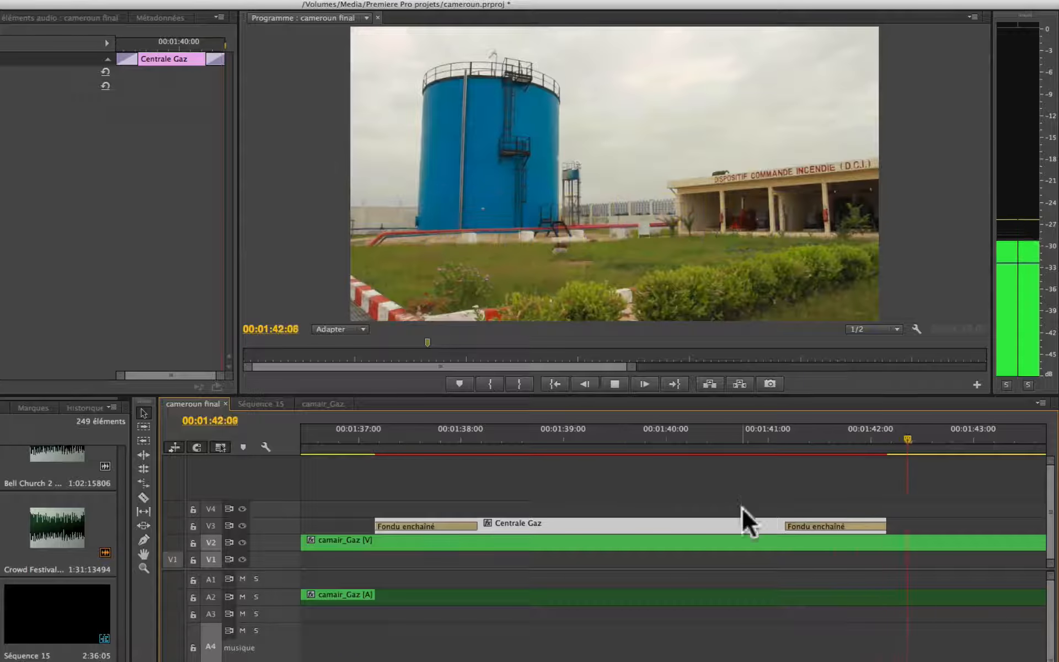
key("space")
- Shorten the title's closing dissolve to about half a second and its opening dissolve to about two thirds of a second, and preview them
left_click_drag(787, 524, 830, 525)
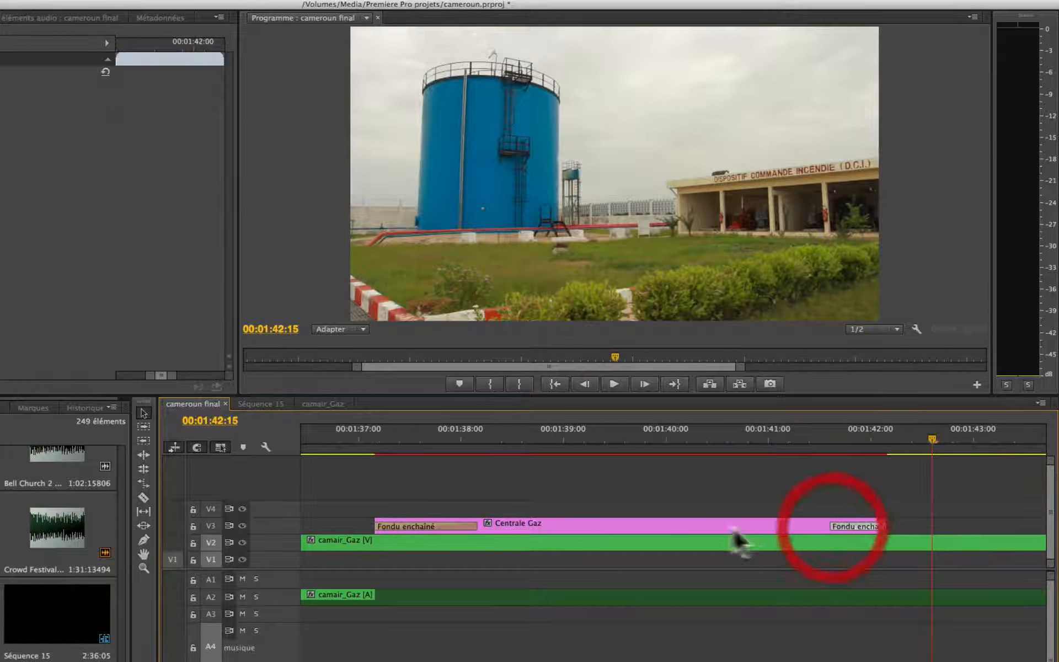
left_click_drag(477, 526, 444, 526)
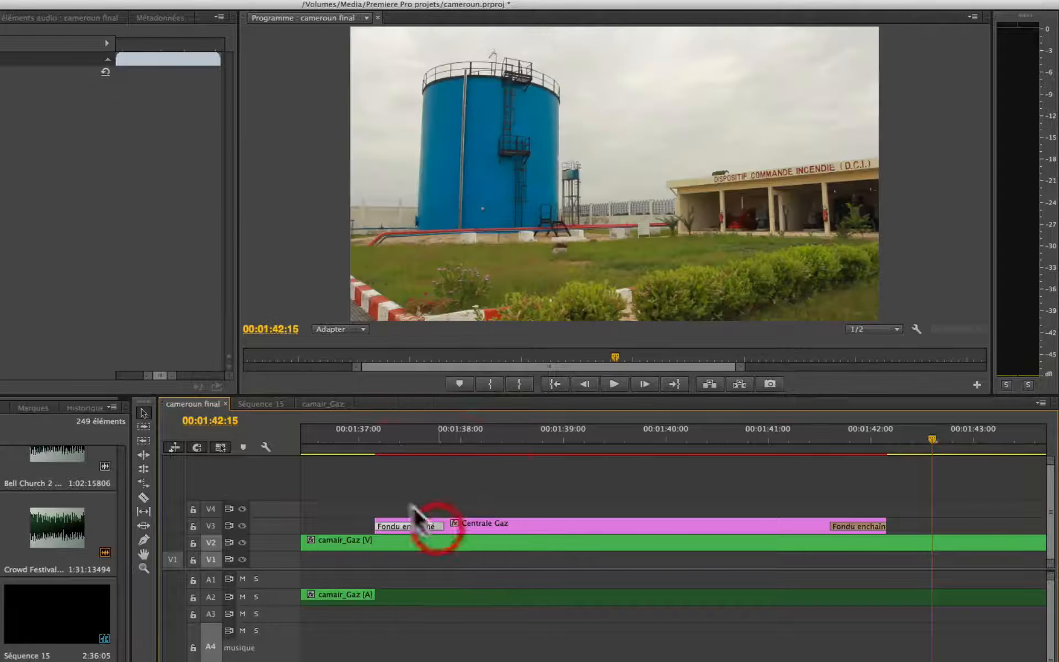
left_click(356, 436)
key("space")
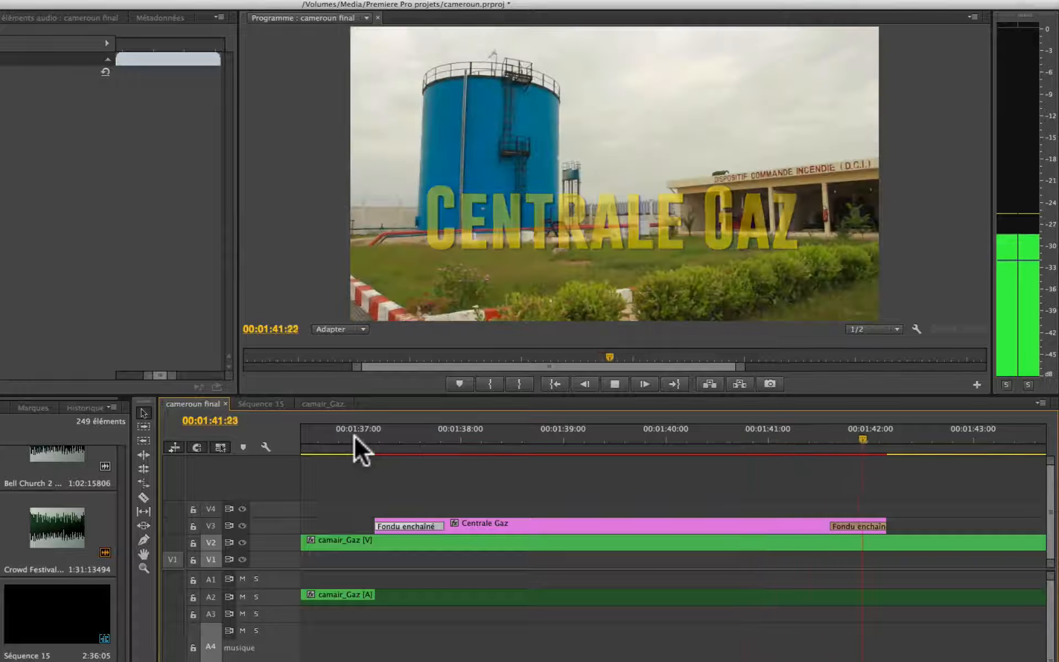
key("space")
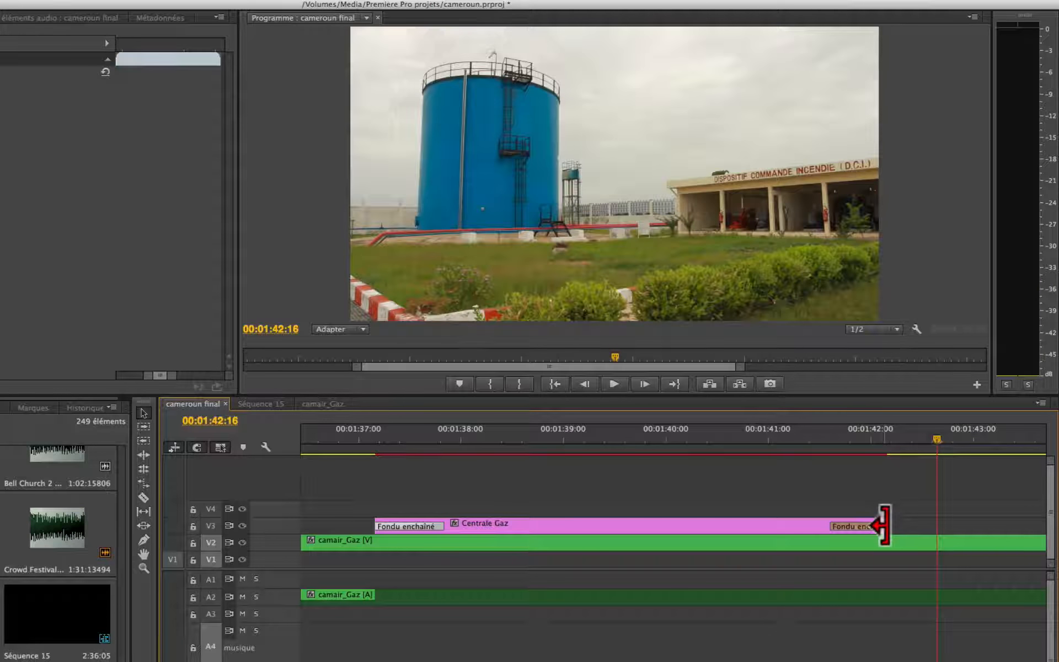
- Trim the end of the Centrale Gaz clip back to about 00:01:40:15 and play back the shortened title
left_click_drag(883, 520, 727, 525)
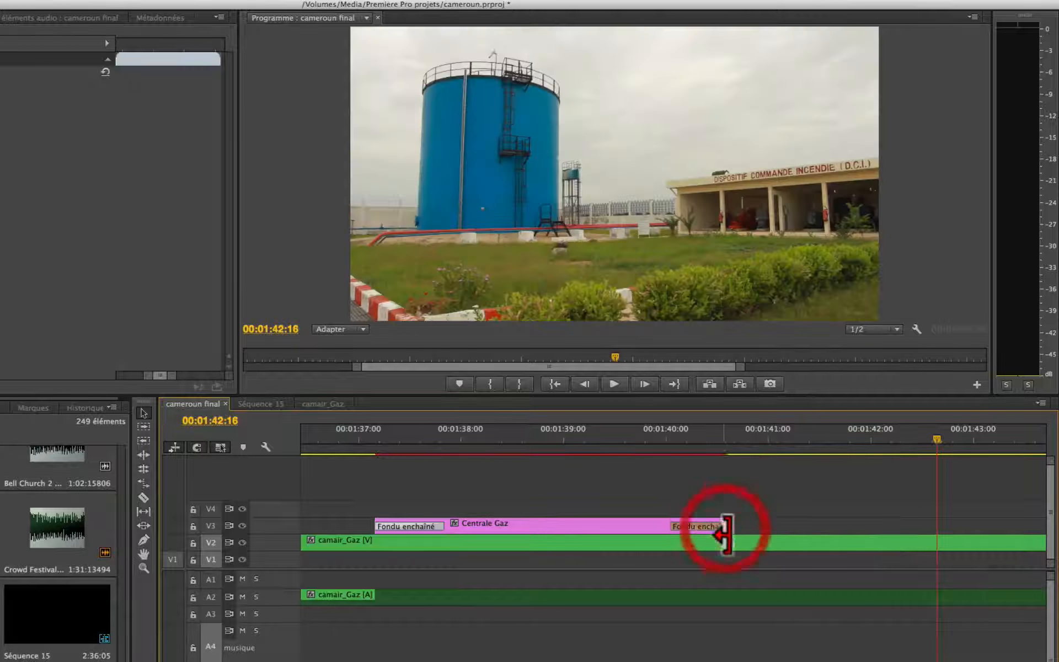
left_click(628, 437)
key("space")
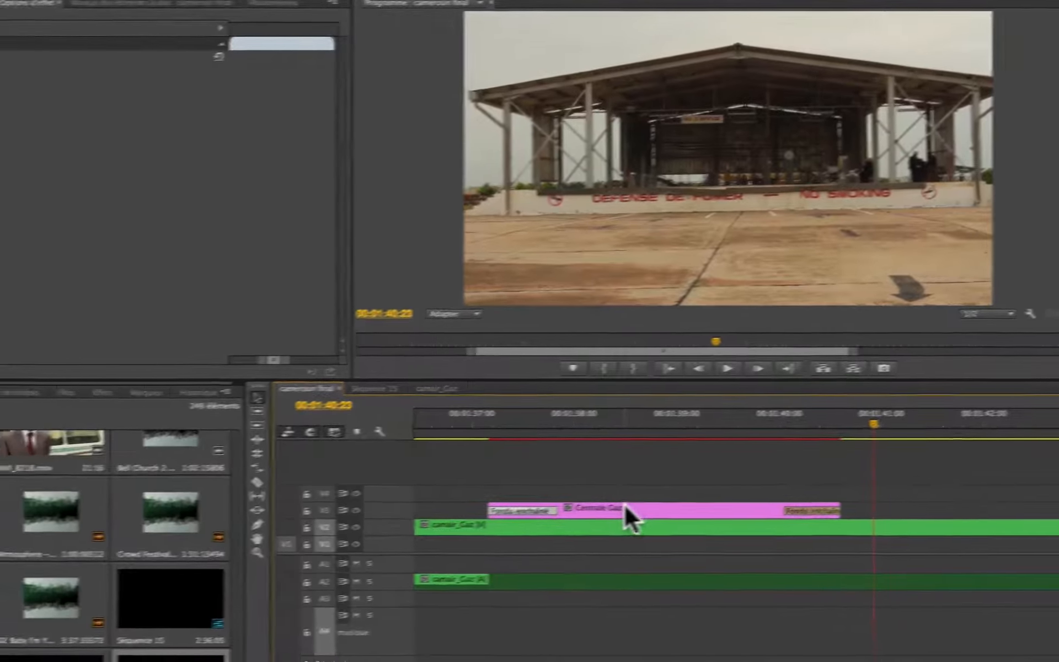
- Open the Centrale Gaz title from the timeline, move its text to the upper half of the frame, and close the title editor
double_click(513, 524)
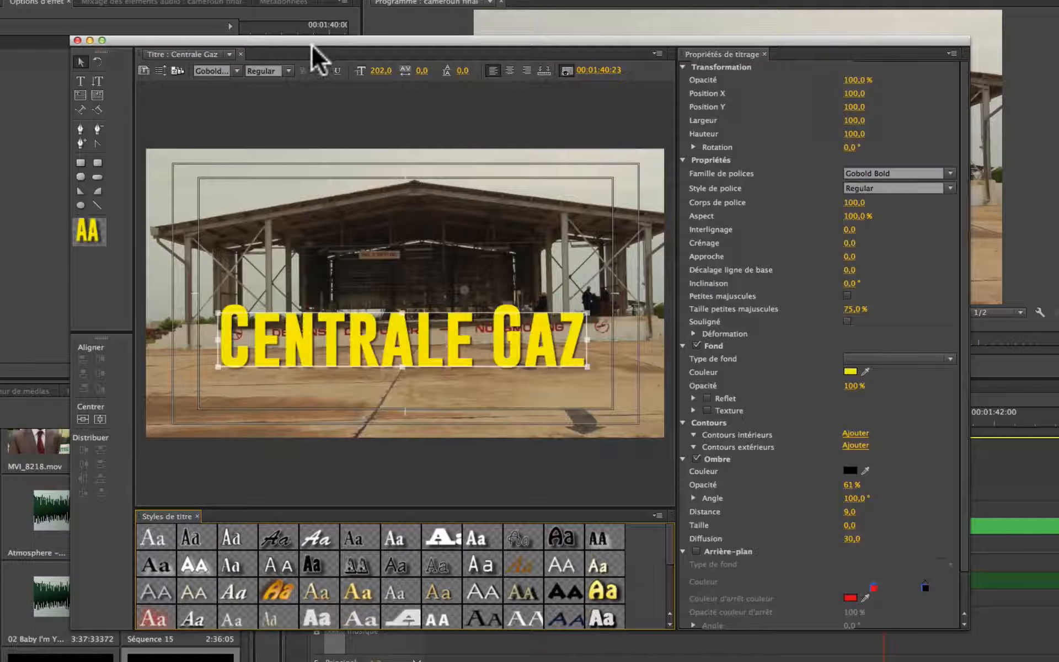
left_click_drag(415, 345, 405, 243)
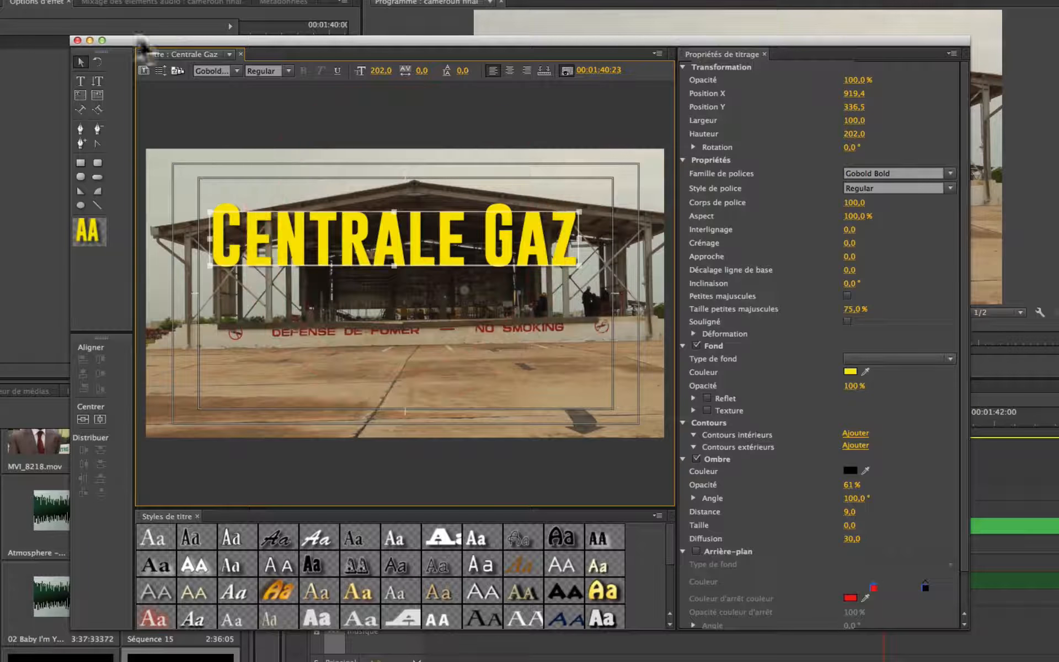
left_click(77, 40)
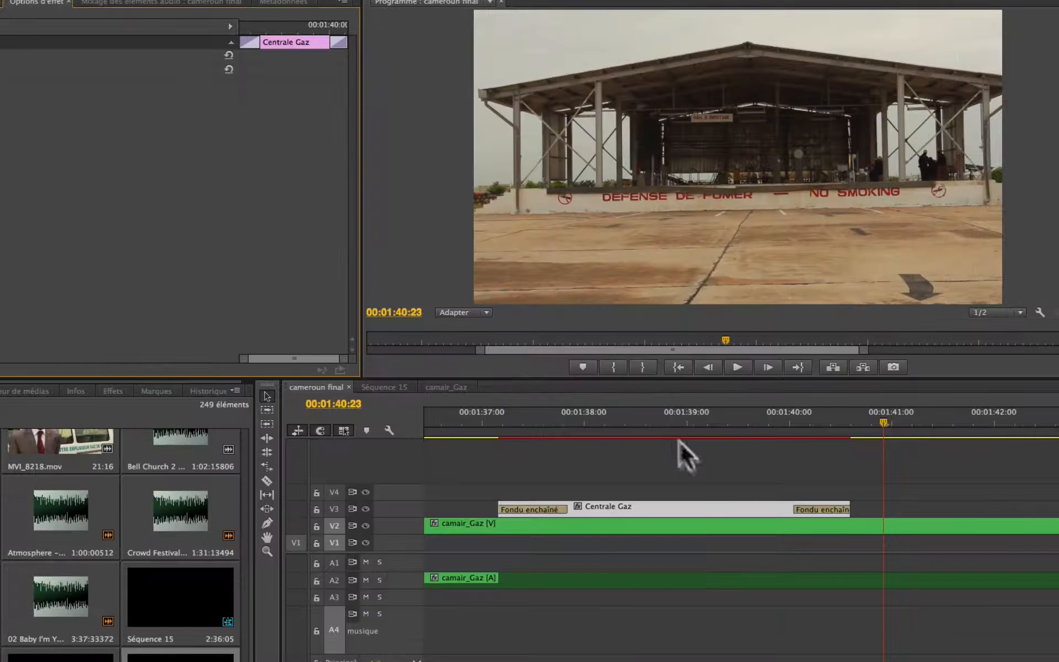
- Reopen the Centrale Gaz title with the playhead at 00:01:38:20, set its font to Gobold Italic, and close the title editor
left_click(667, 422)
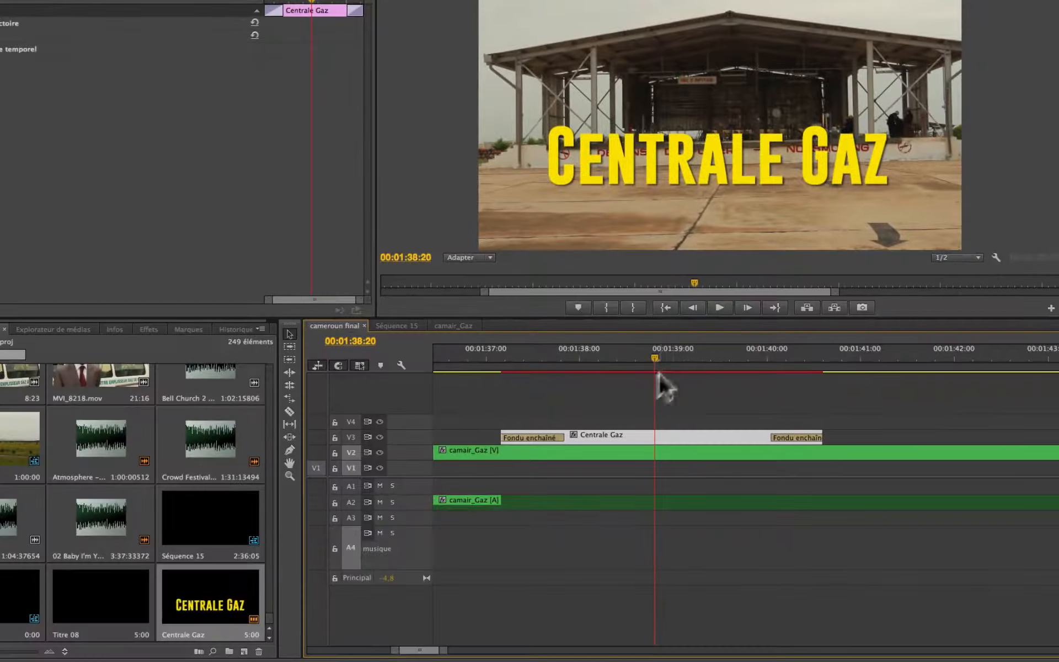
double_click(218, 588)
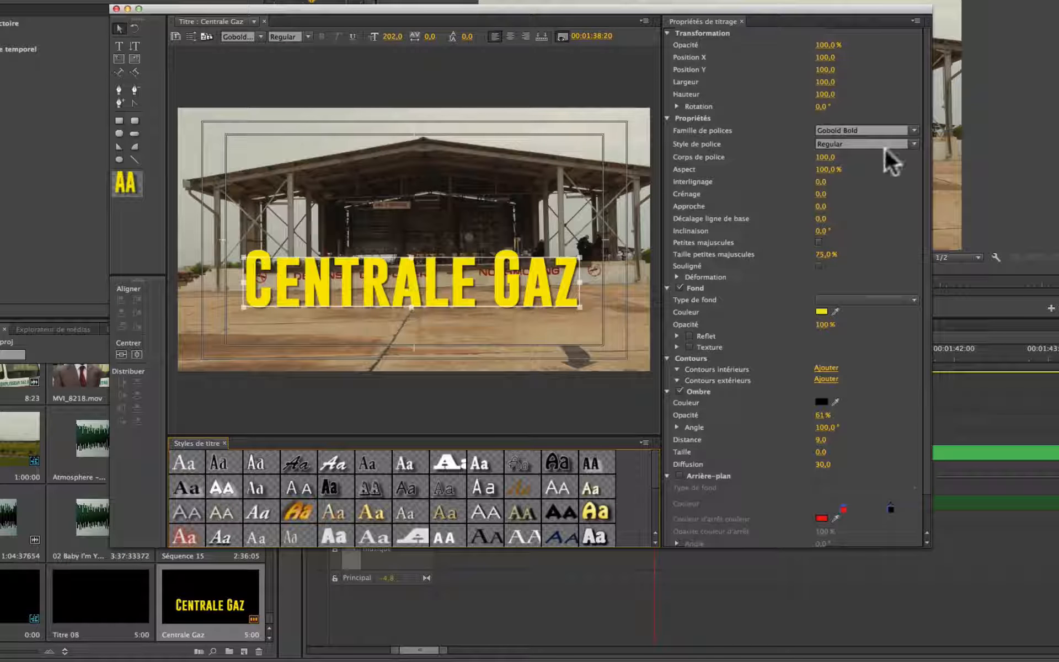
left_click(914, 131)
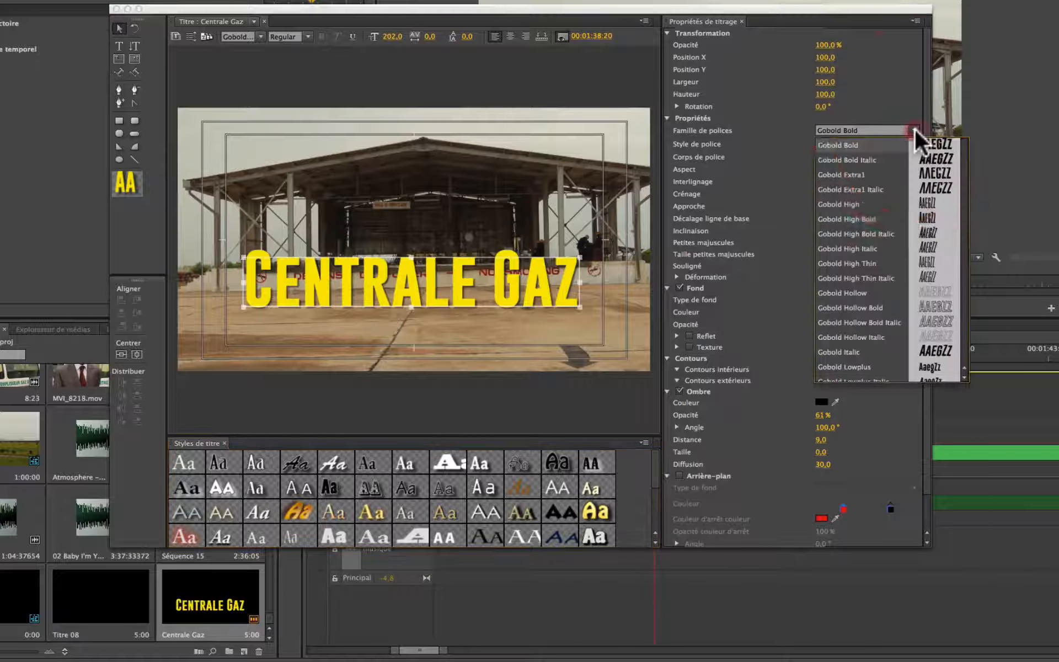
left_click(875, 175)
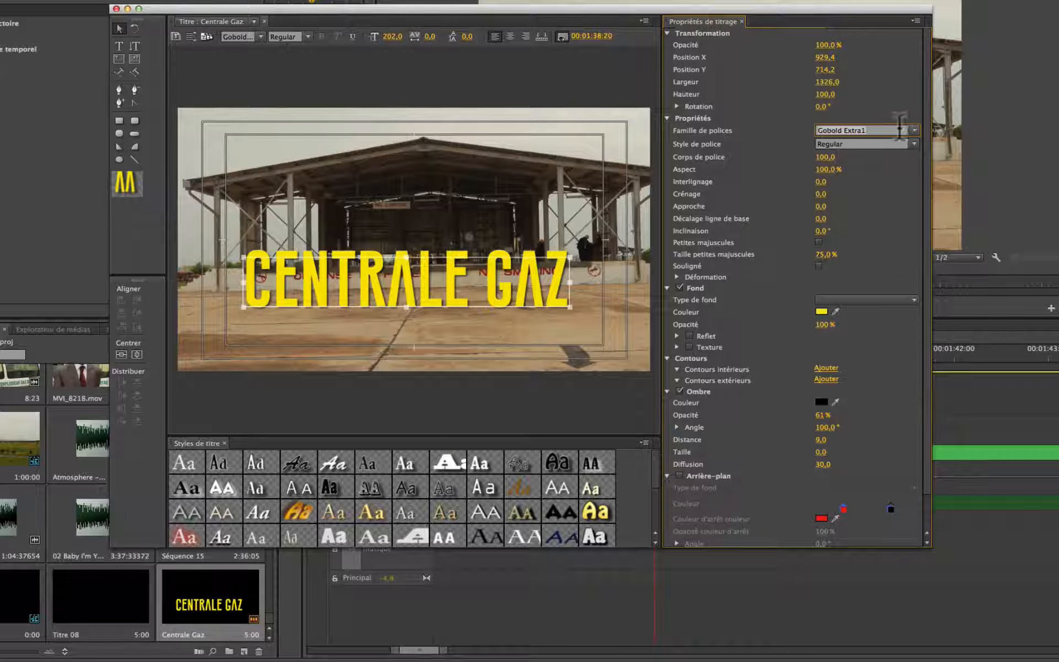
left_click(913, 131)
left_click(848, 358)
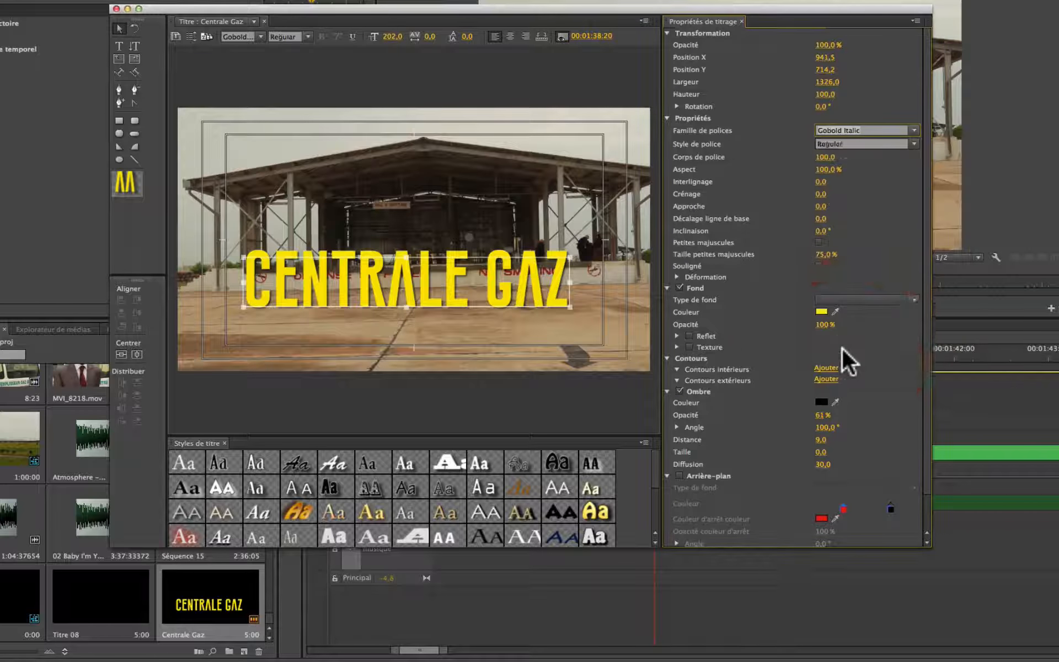
left_click(117, 8)
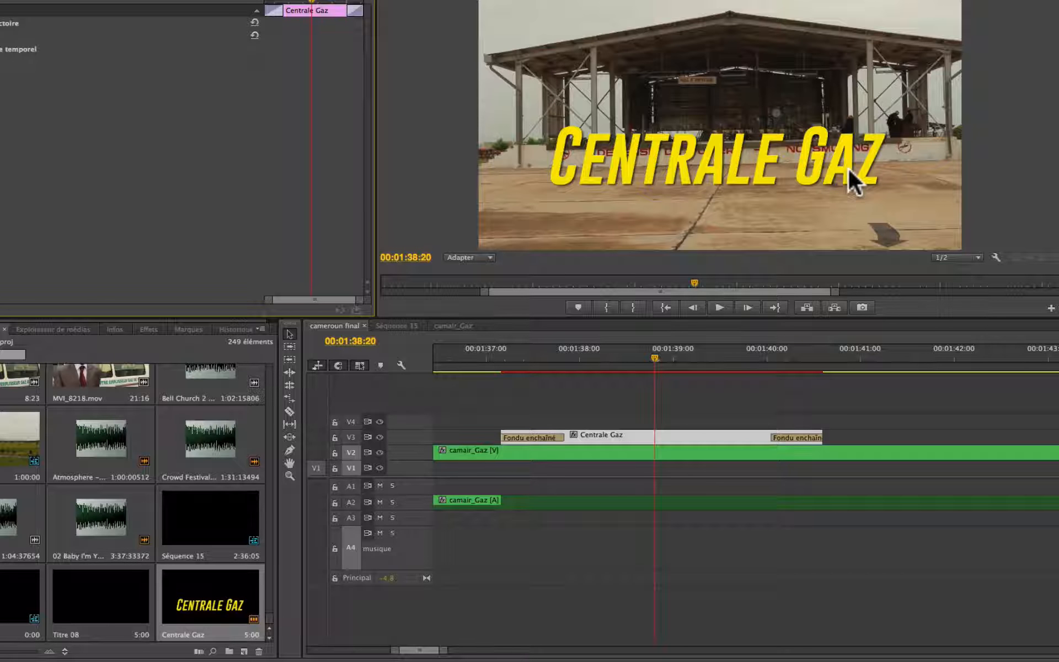
- Move the playhead back to 00:01:22:03 in the cameroun final sequence, over the MVI_7521.mov clip
left_click(178, 577)
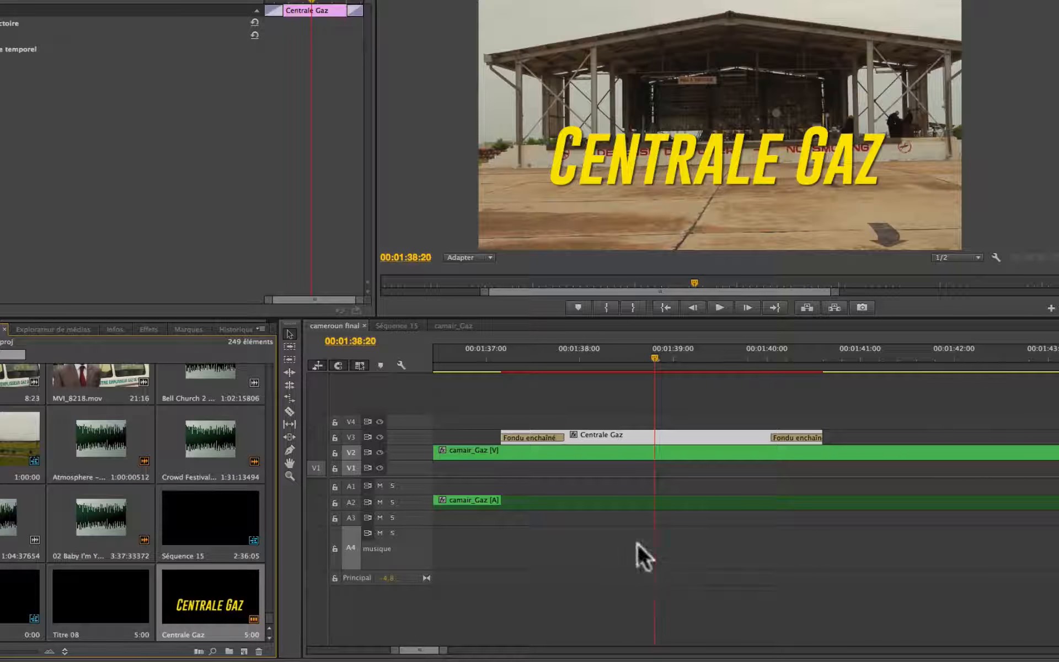
scroll(566, 503, "up", 5)
scroll(635, 458, "up", 5)
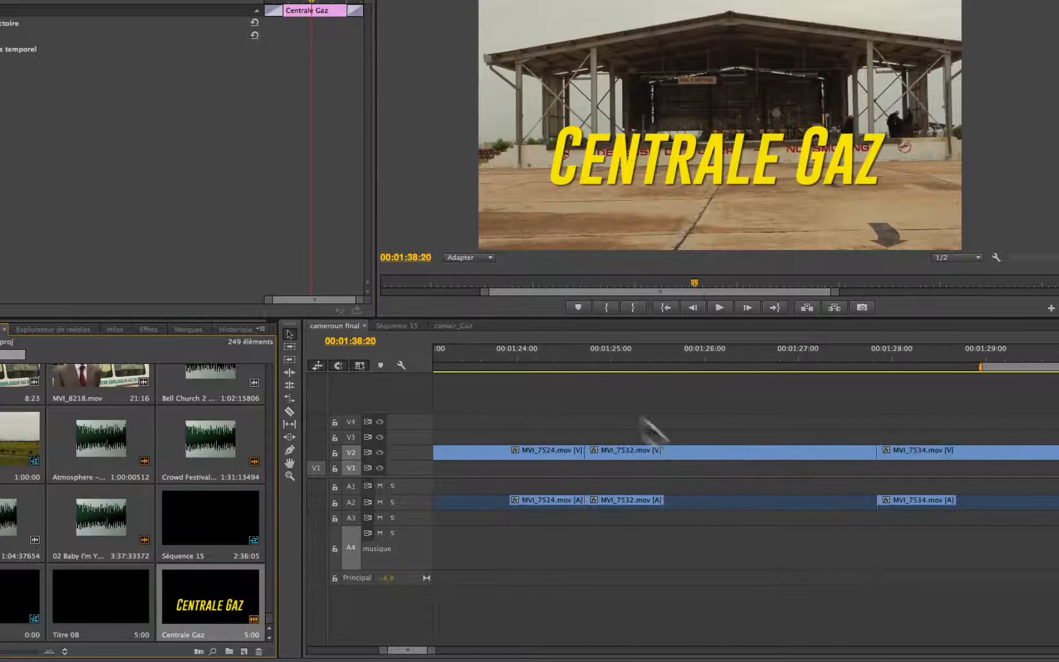
left_click(611, 353)
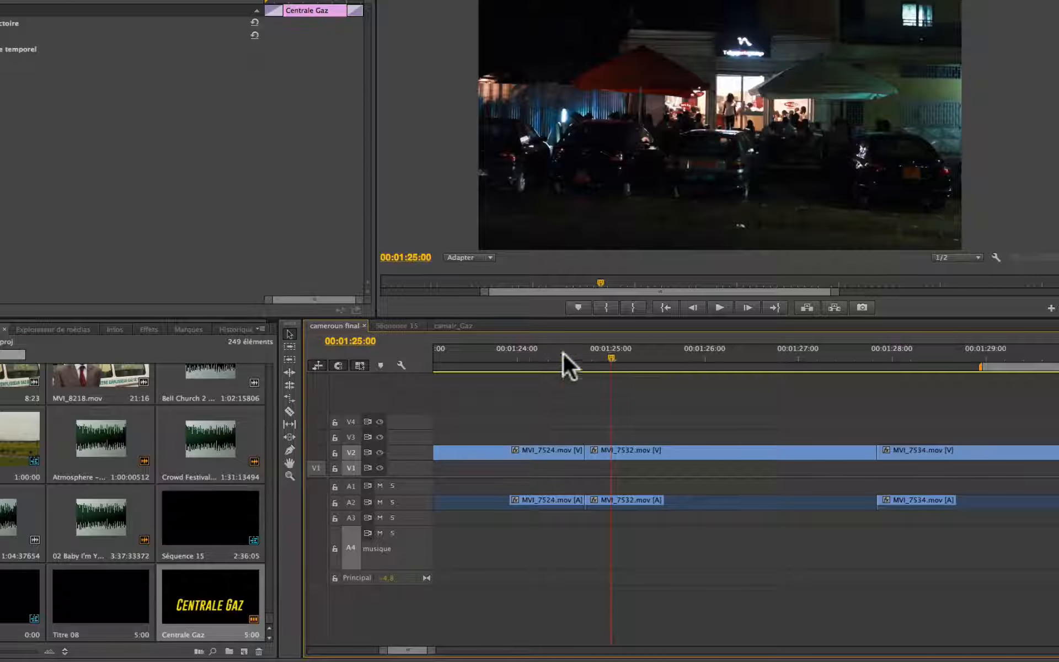
left_click(551, 355)
scroll(533, 363, "up", 3)
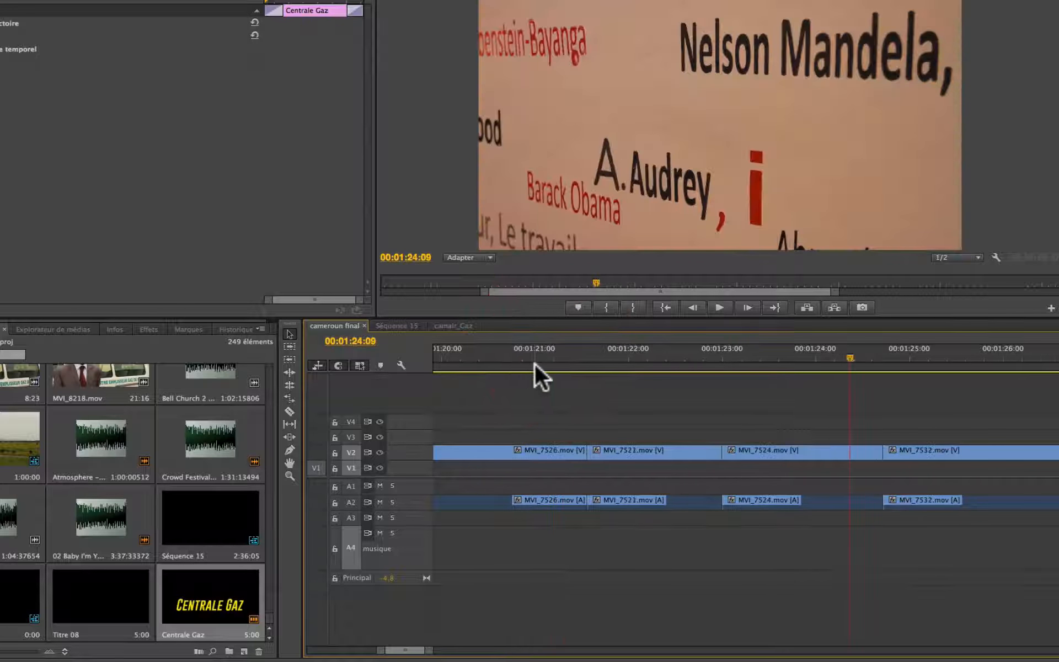
left_click_drag(696, 371, 546, 364)
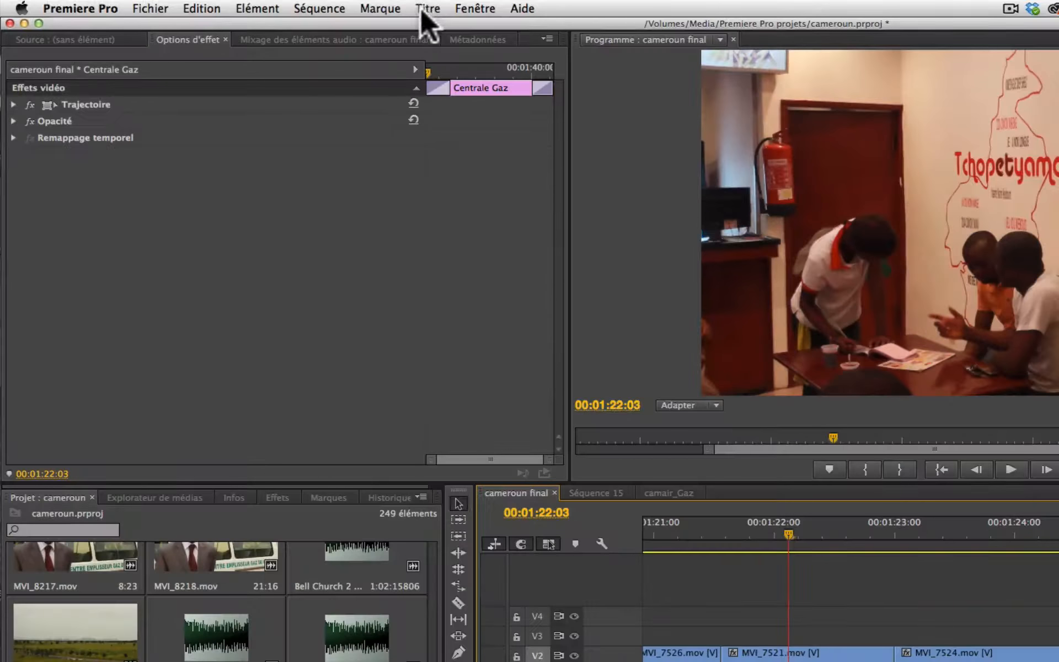
- Create a default vertically rolling title (Déroulement à la verticale par défaut) at 1920 × 1080 and 25 fps, named generique
left_click(425, 9)
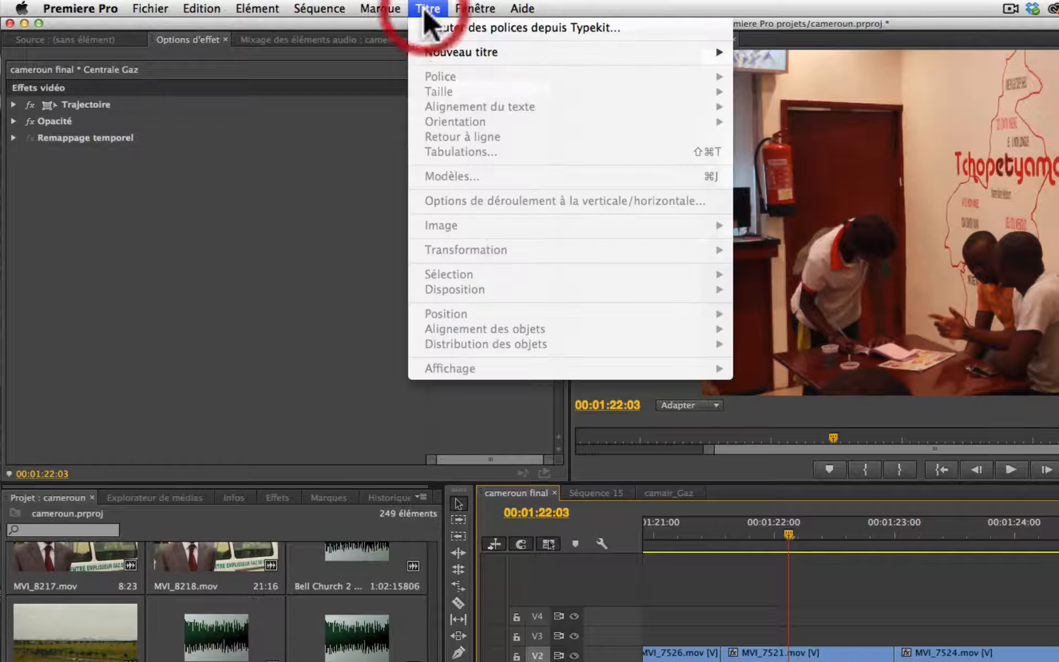
mouse_move(426, 53)
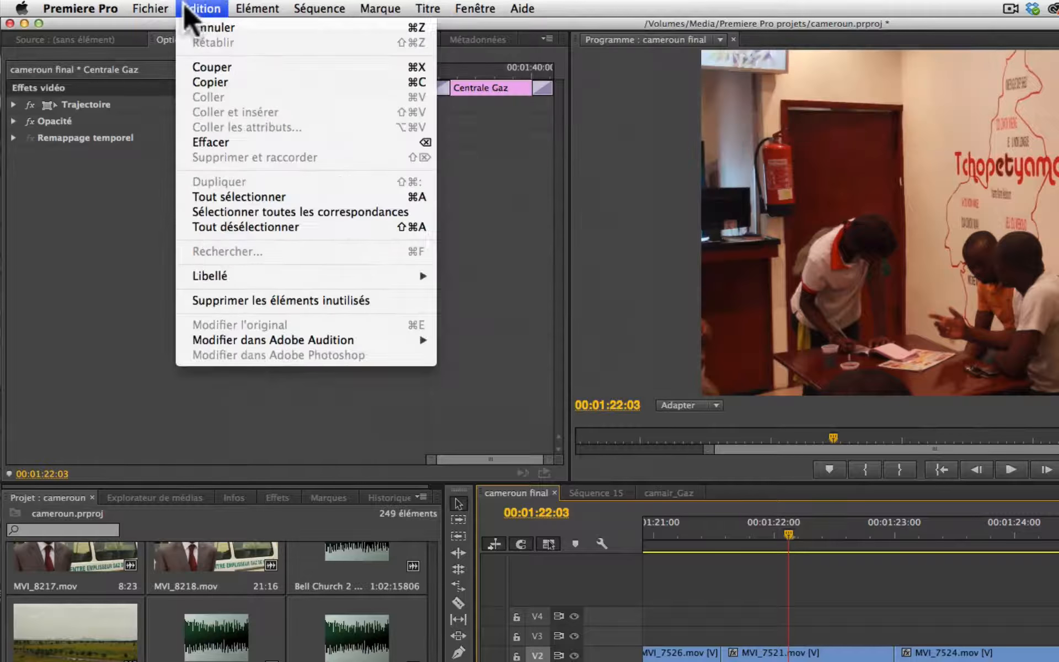
mouse_move(164, 10)
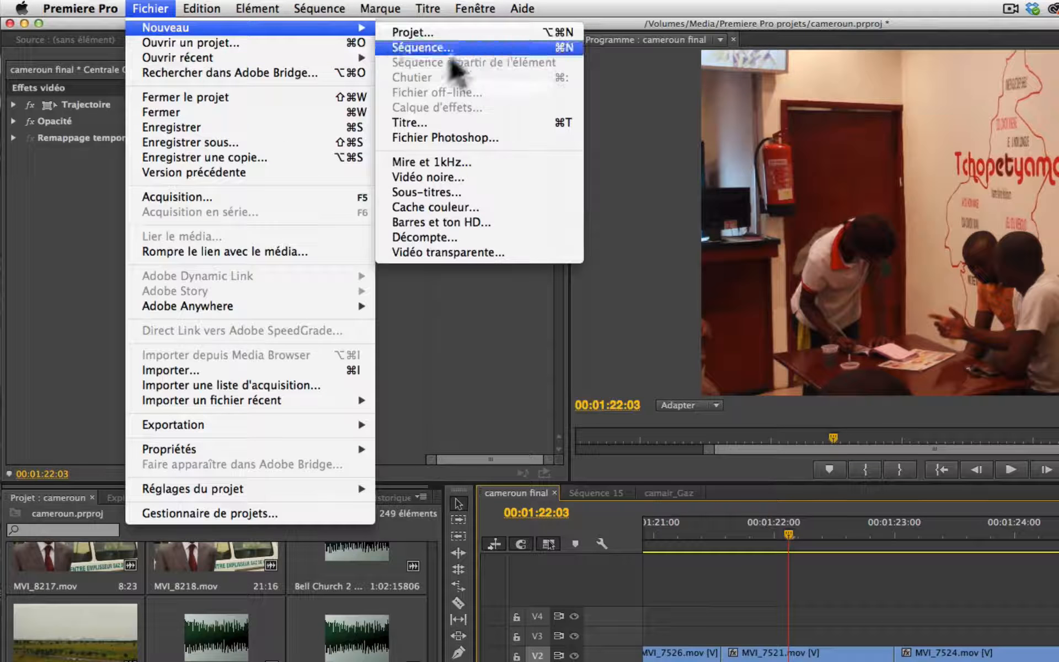
mouse_move(428, 8)
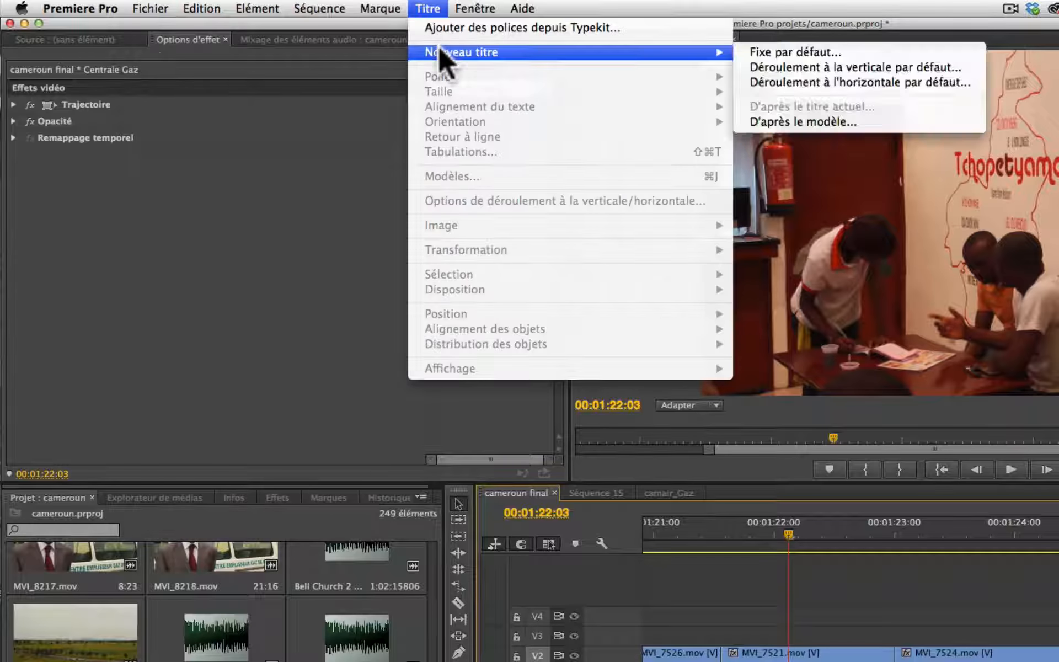
left_click(771, 65)
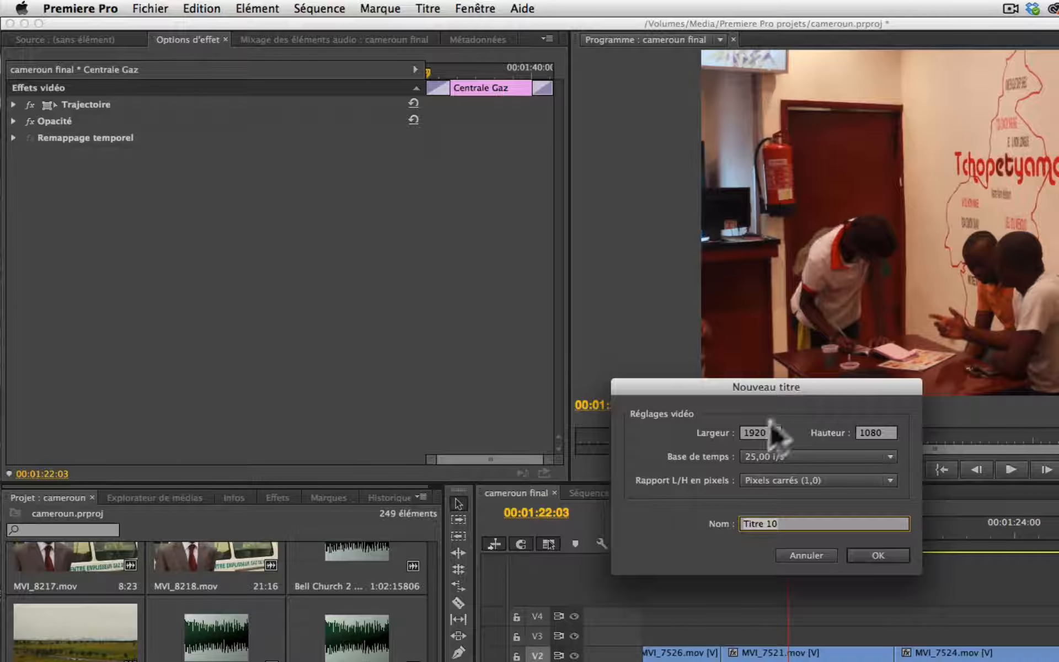
type("Dér")
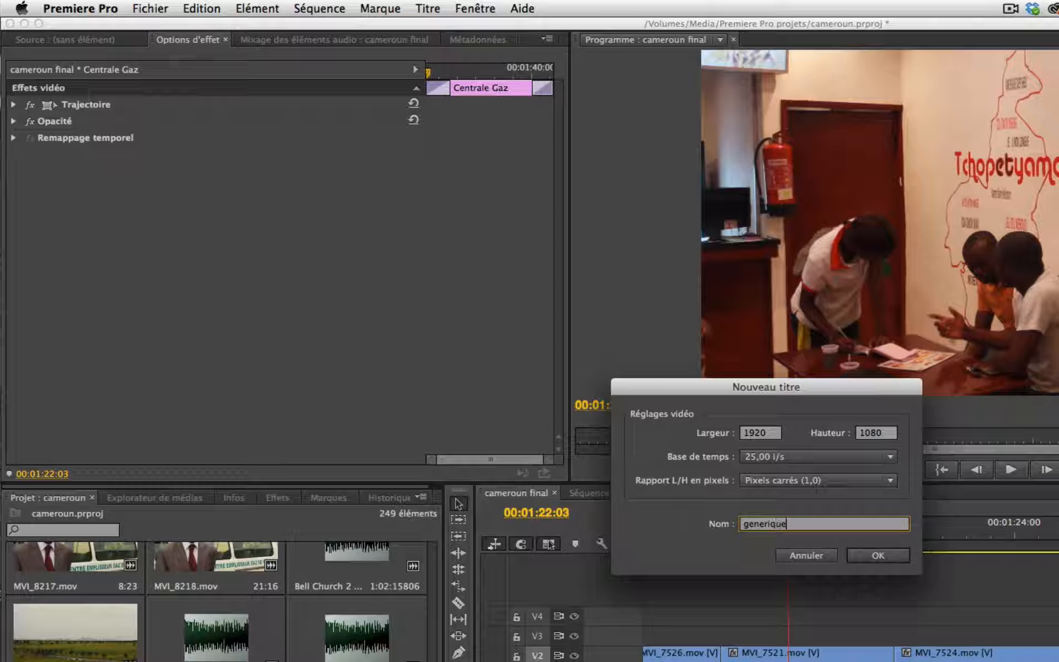
left_click(870, 554)
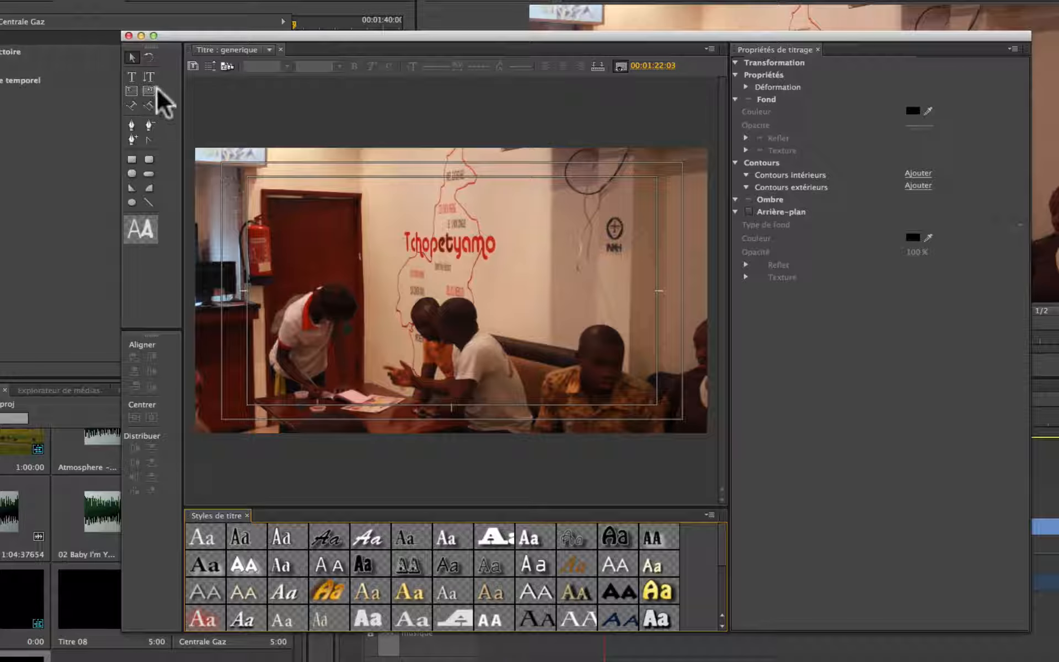
- Write an images credit line and a "Son :" line near the top of the frame, each ending with the contributor's first name
left_click(131, 77)
left_click(362, 194)
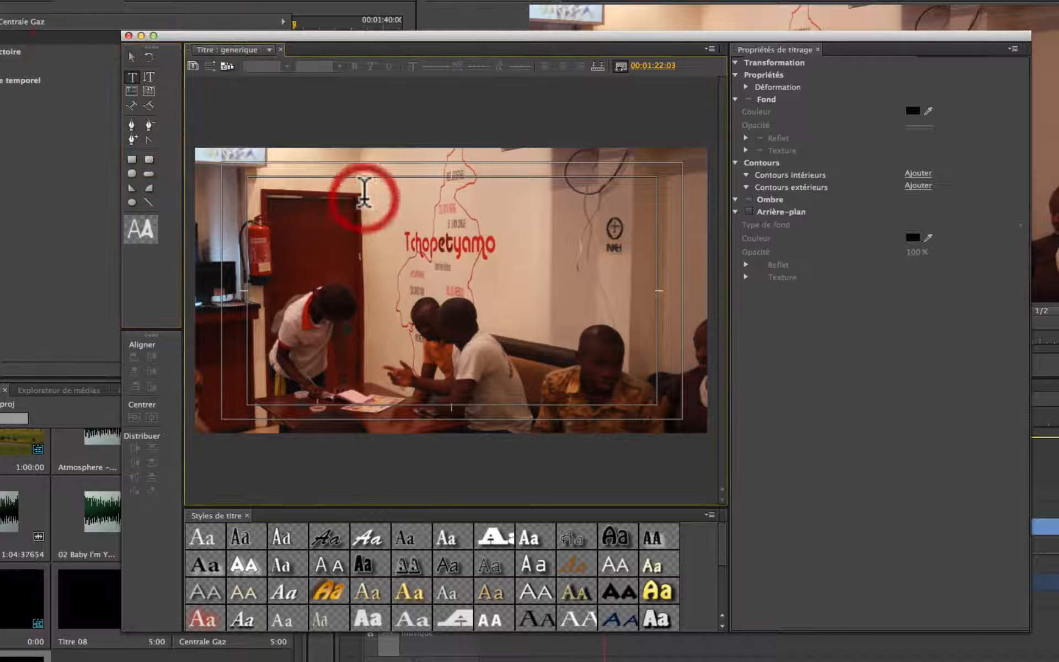
type("IMAGE")
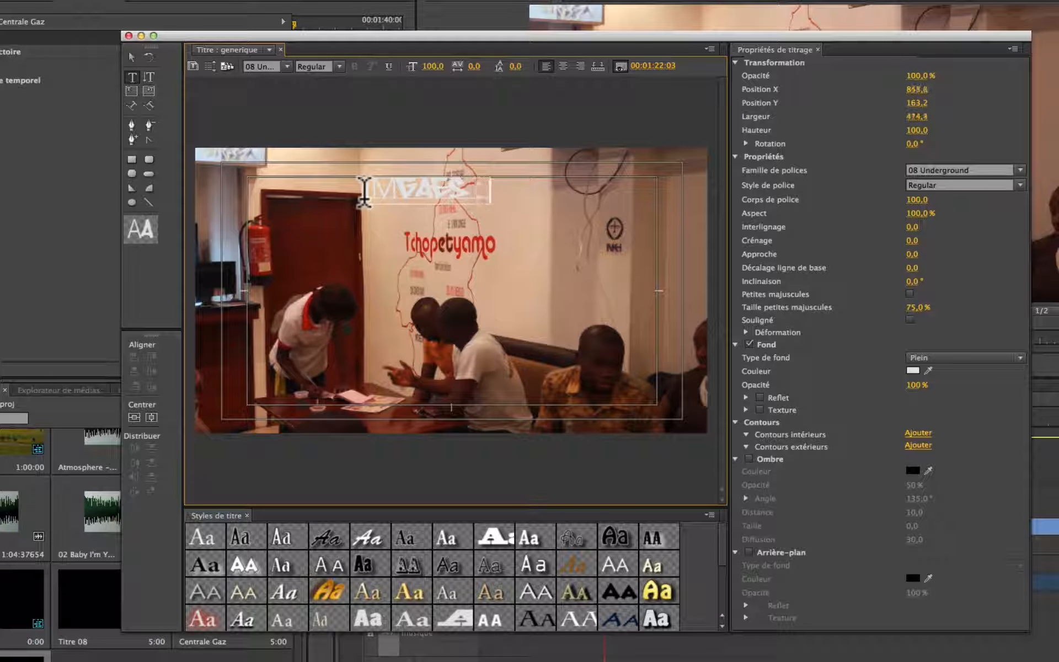
type("S : VLAP")
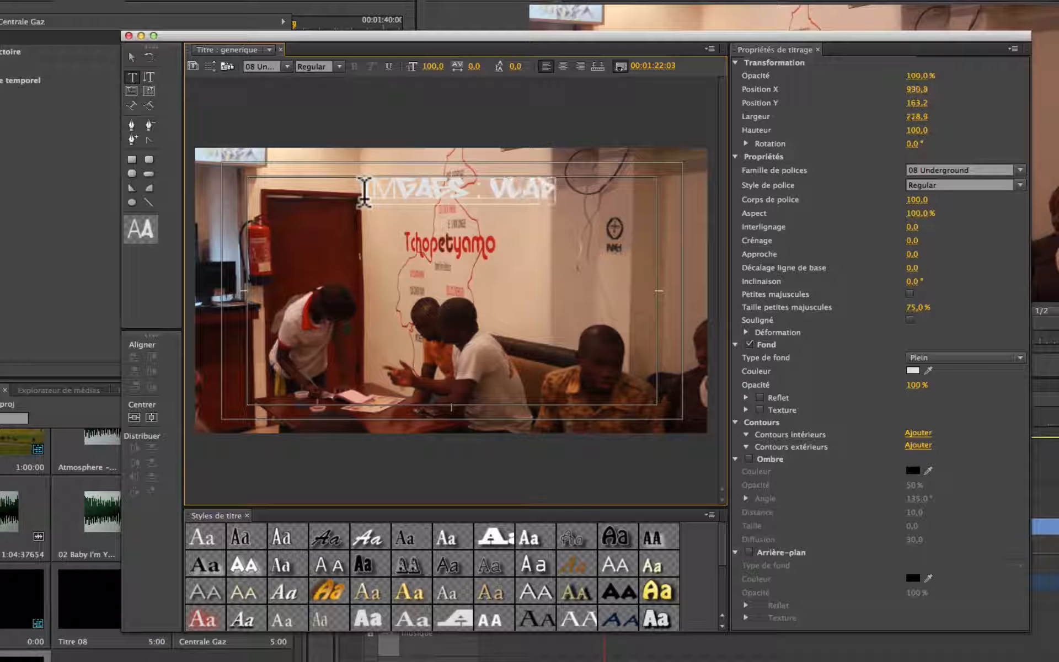
key("Return")
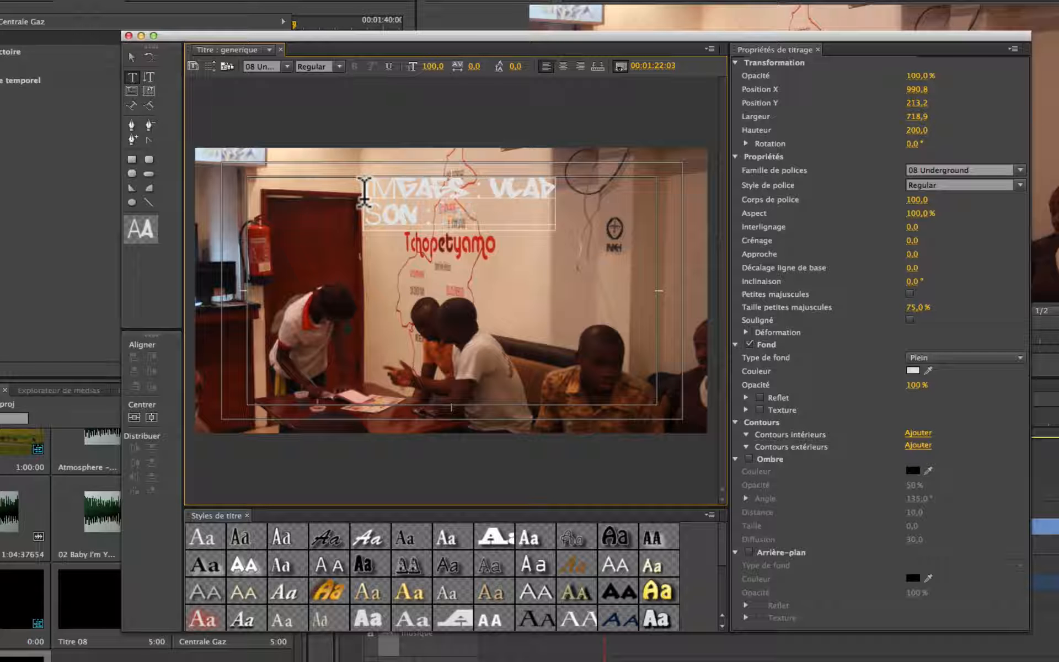
type("SON : MATHIEU")
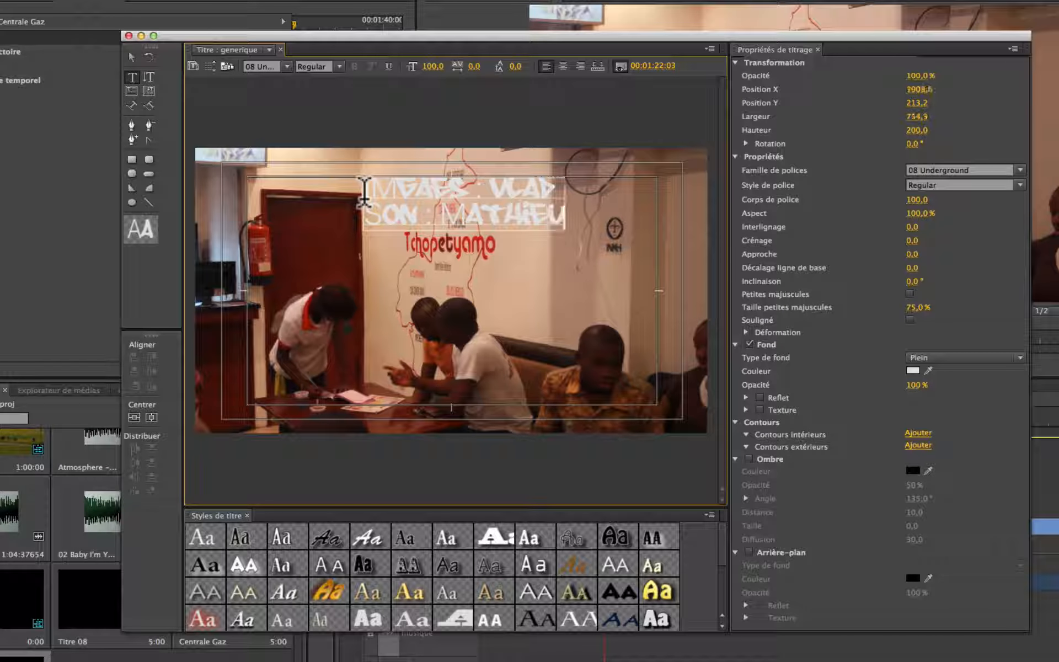
- Set the credits text's font to Arial and correct the spelling of the first line's label to "Images"
left_click(1018, 170)
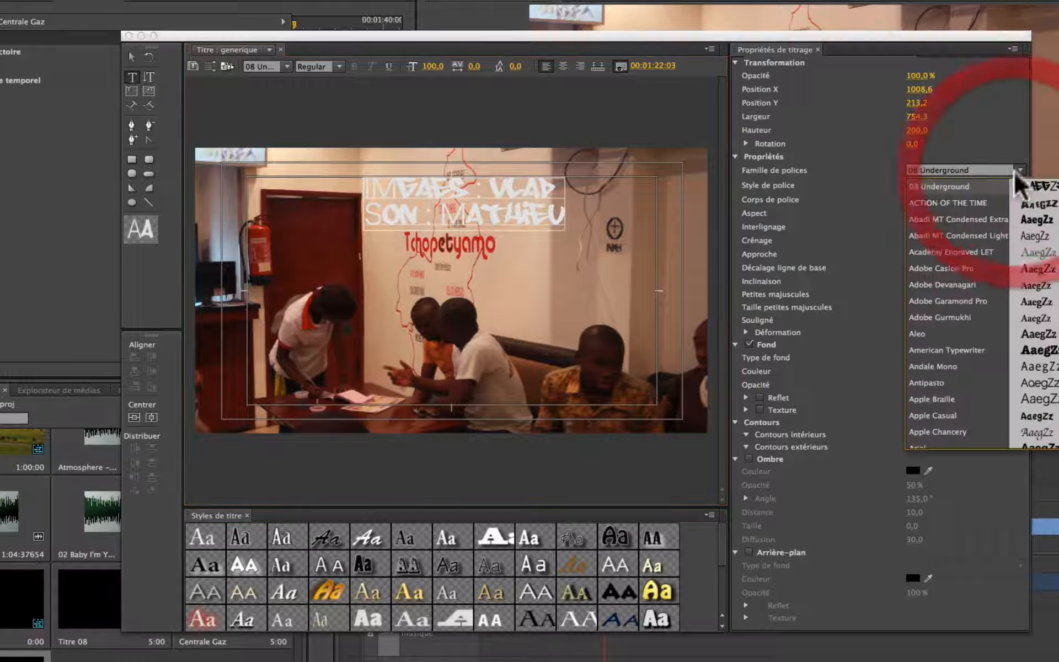
scroll(970, 403, "down", 3)
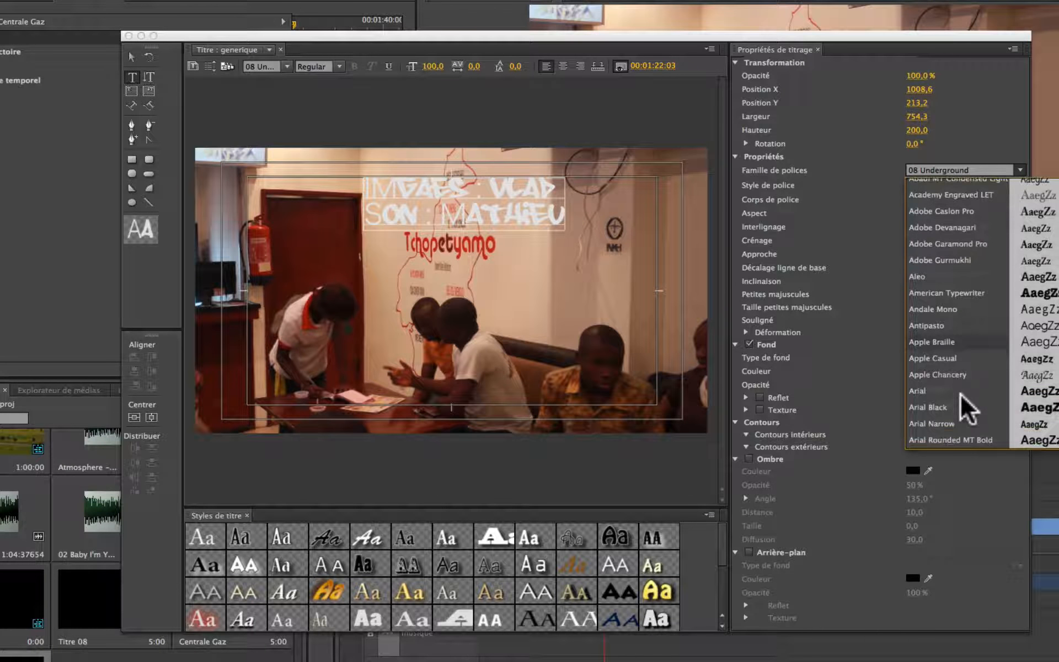
left_click(917, 391)
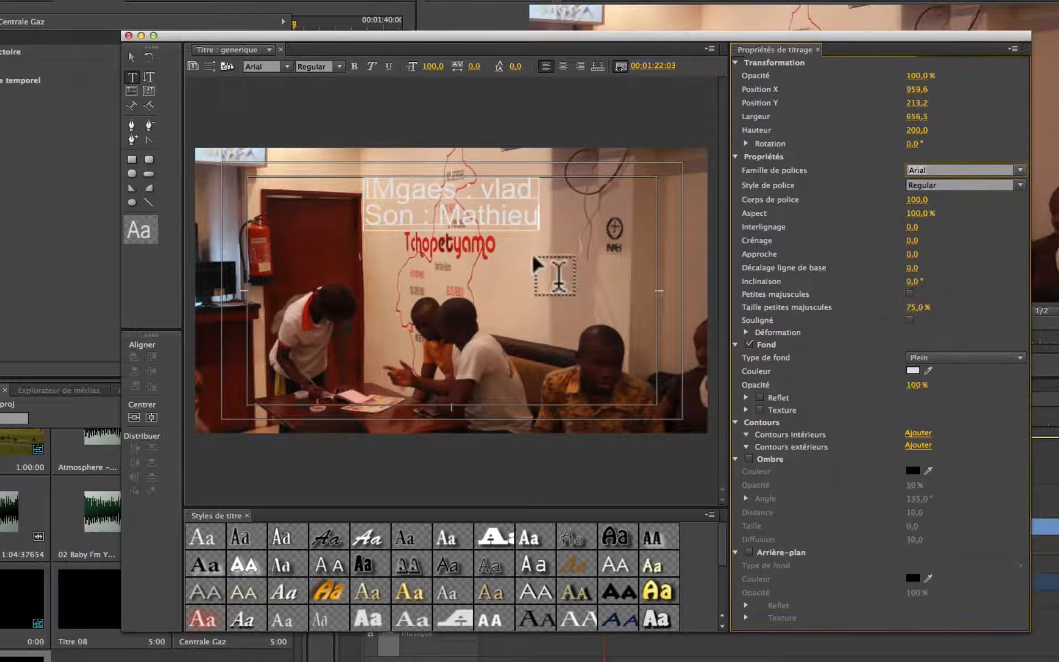
left_click(424, 190)
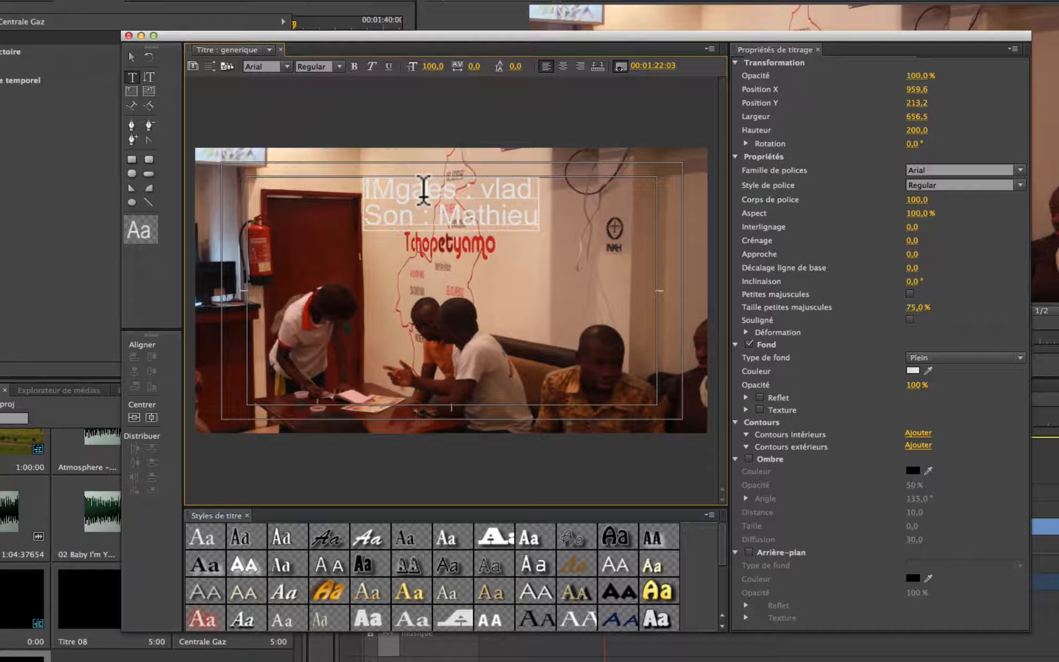
key("BackSpace")
type("ma")
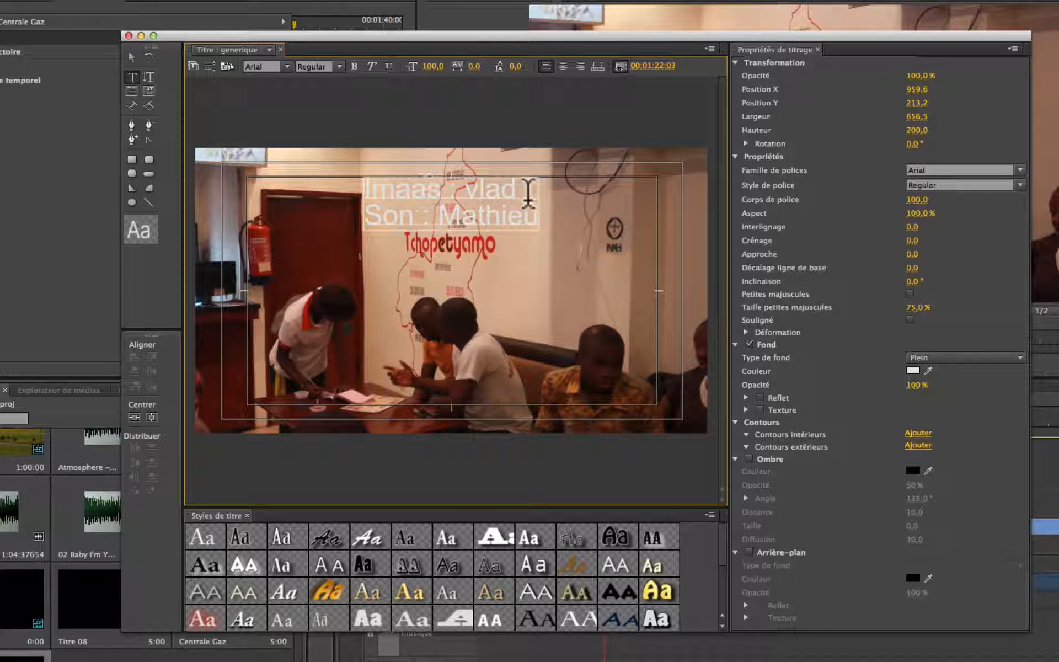
type("d")
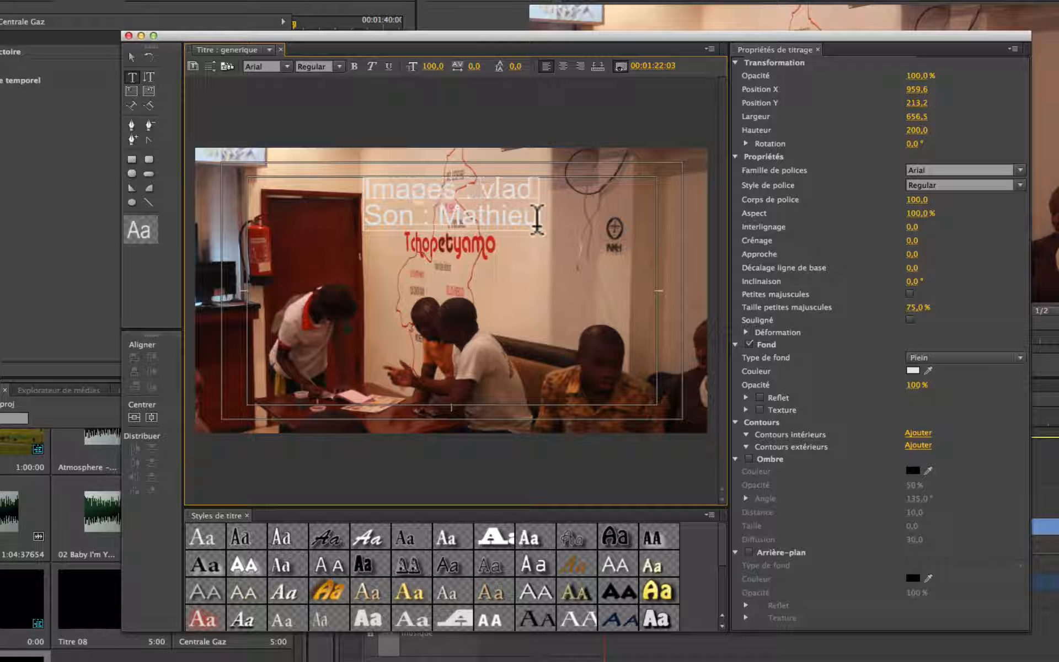
- Add a "Réalisation:" line with the director's first name and a "Production :Wallnut" line, leaving blank lines between them and at the end
key("Return")
key("Return")
type("Réa")
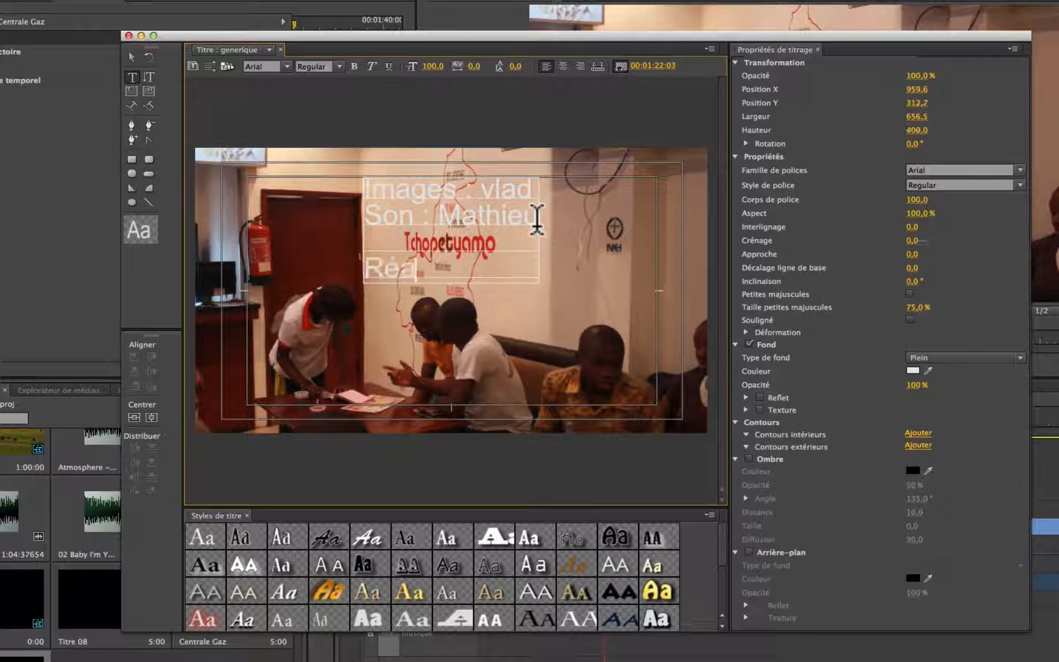
type("lisation : ")
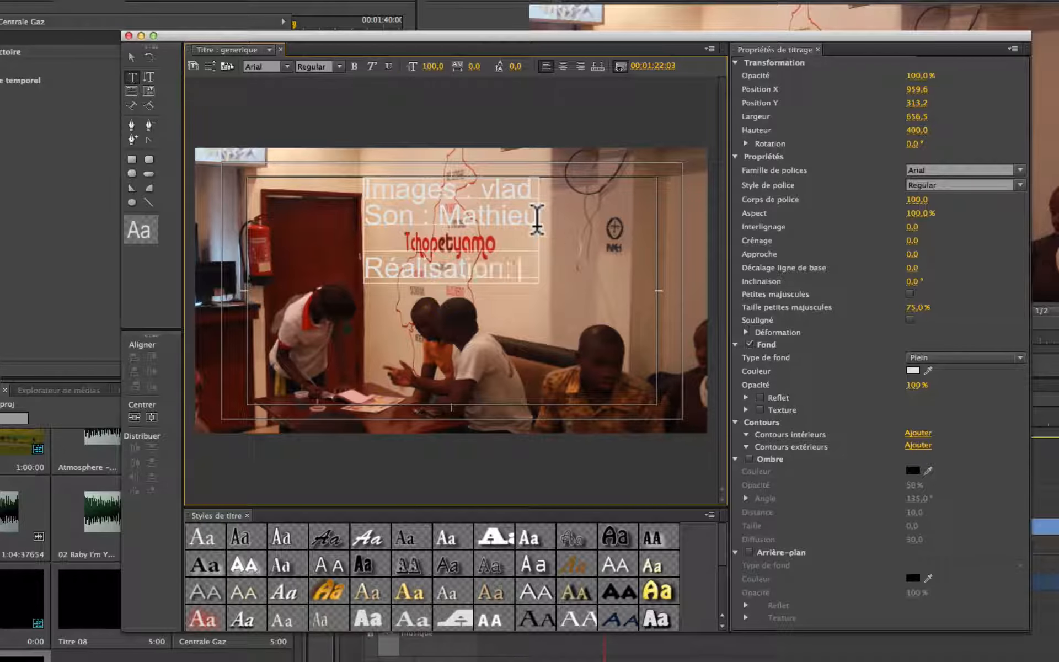
type("Rémy")
key("Return")
key("Return")
type("Production :Wa")
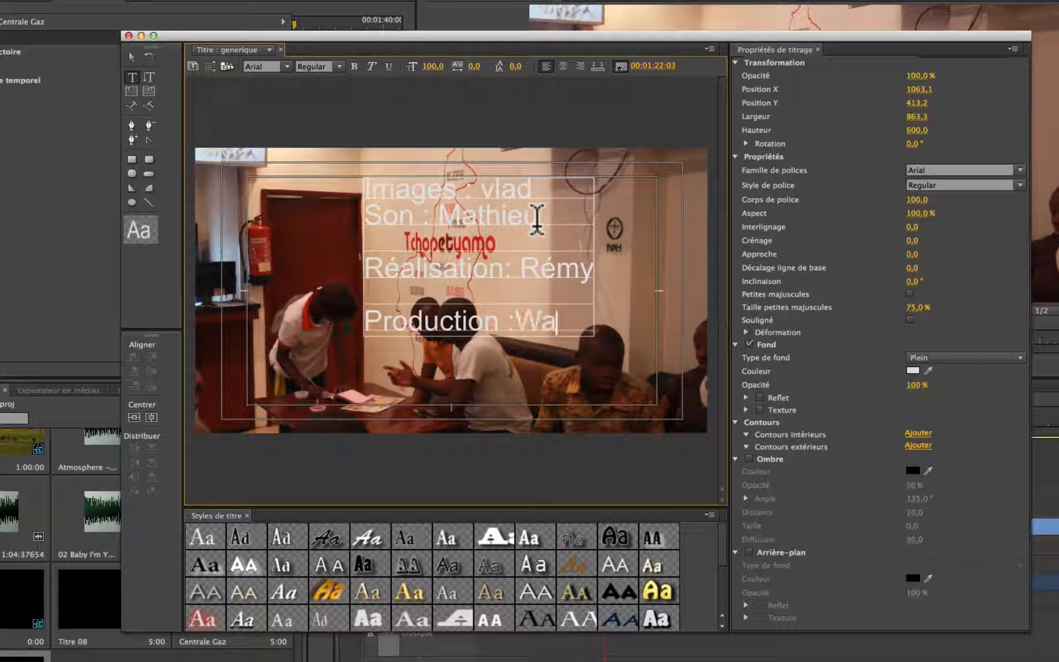
type("llnut")
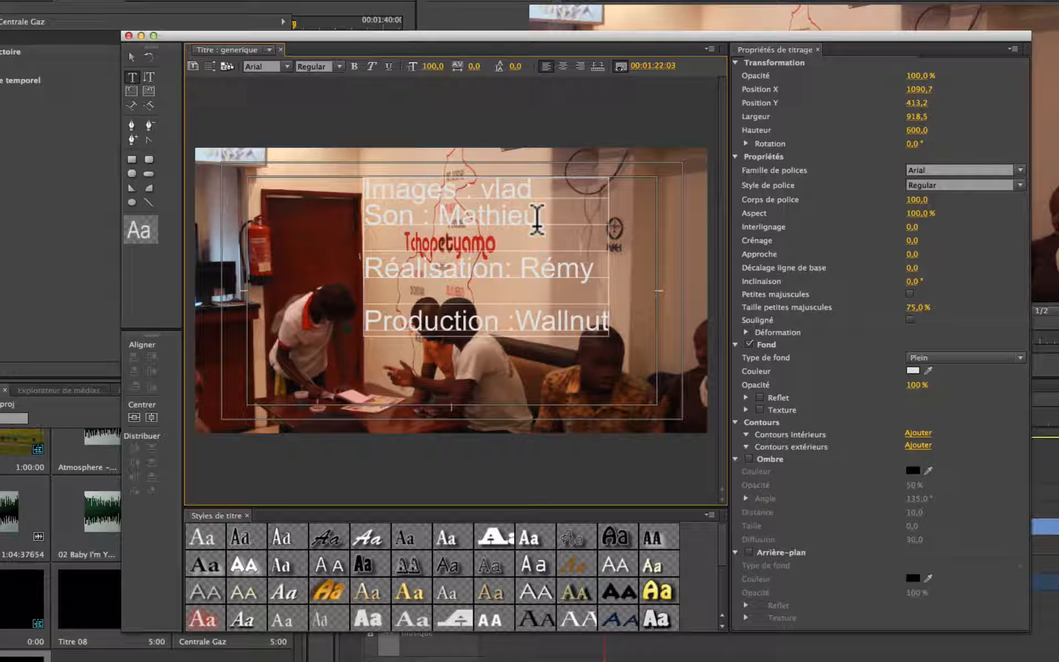
key("Return")
key("Return")
- Capitalise the first name on the Images line and enable the drop shadow (Ombre) for the credits text
left_click(492, 185)
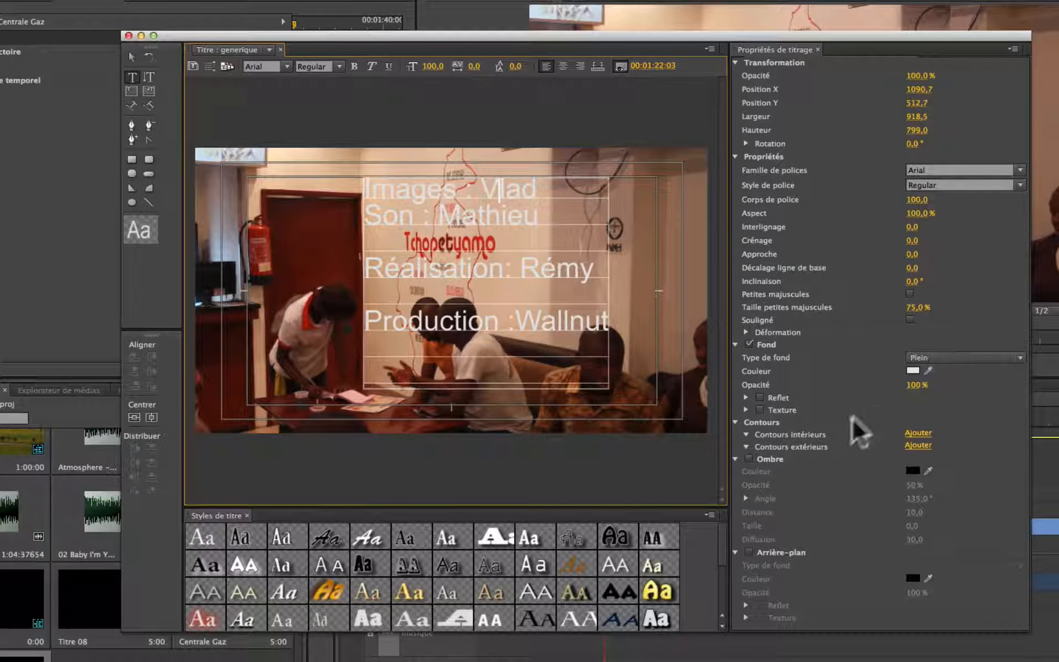
left_click(752, 460)
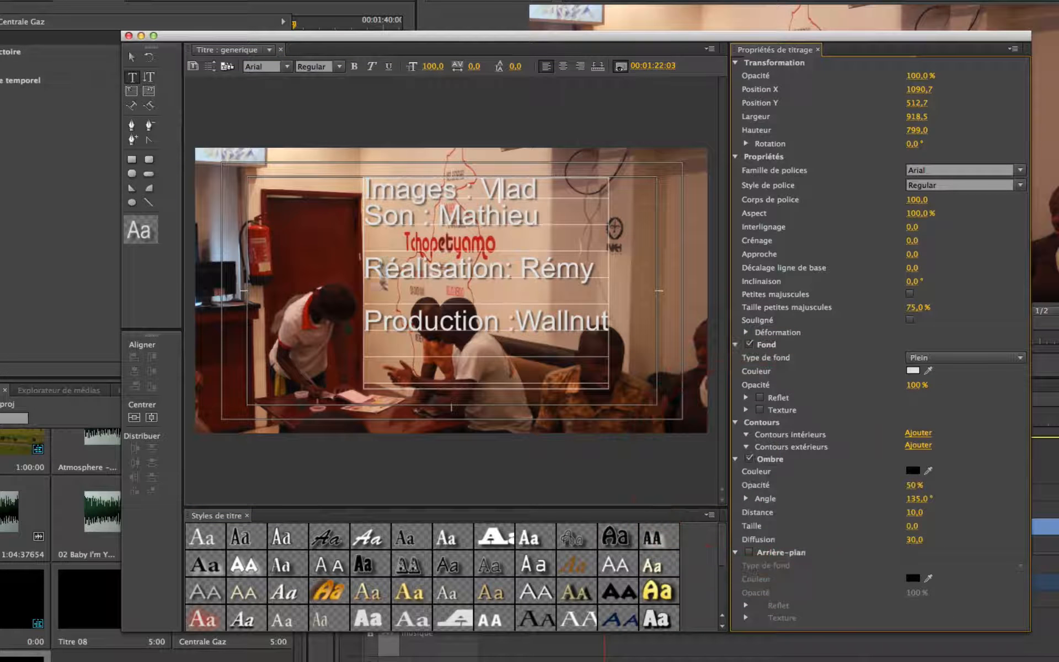
- Set the credits' vertical roll to start and end off screen (Ecran de démarrage, Ecran de fin) and close the title editor
left_click(211, 66)
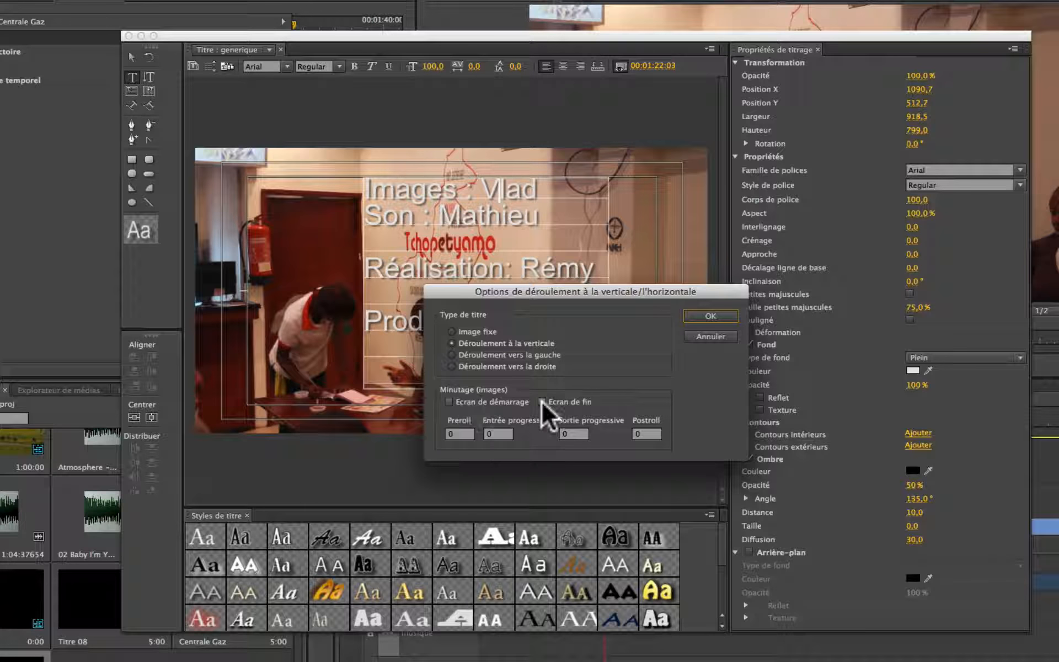
left_click(449, 402)
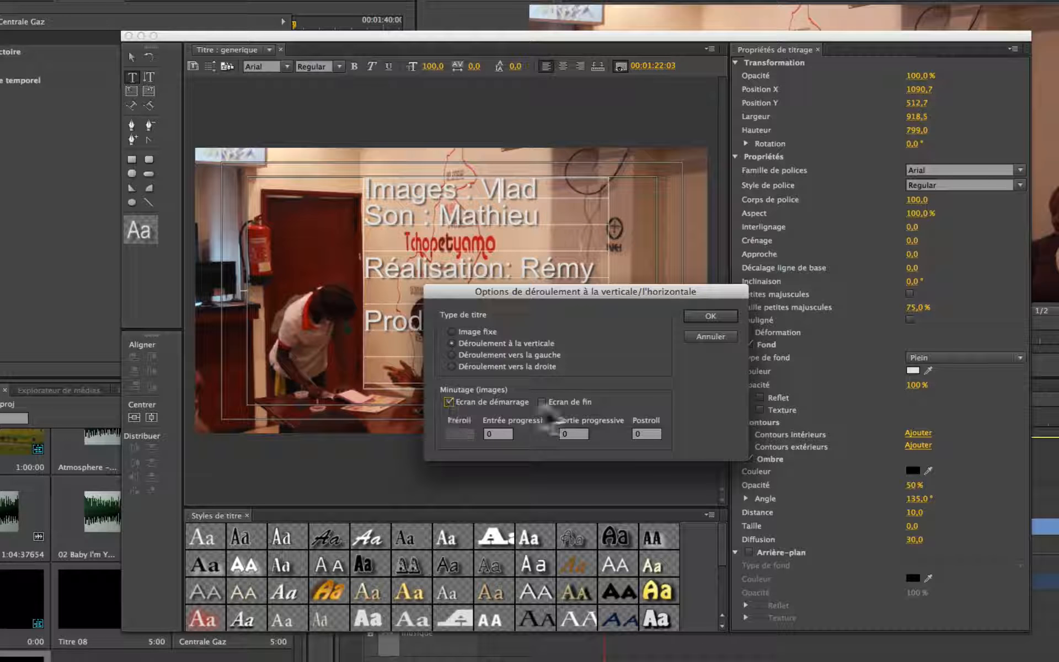
left_click(541, 402)
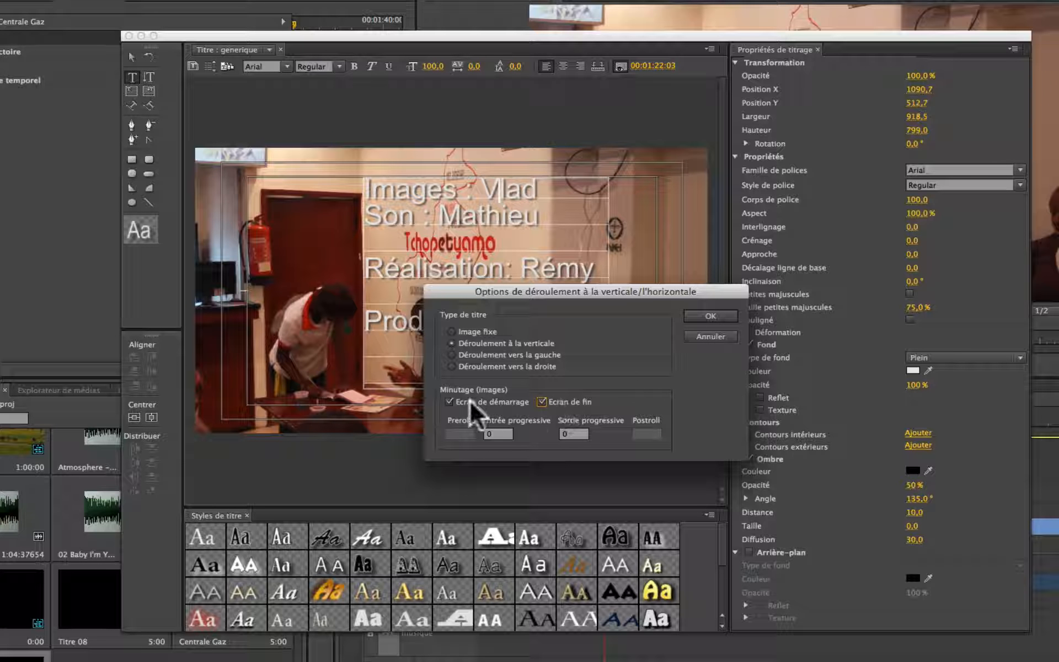
left_click(450, 402)
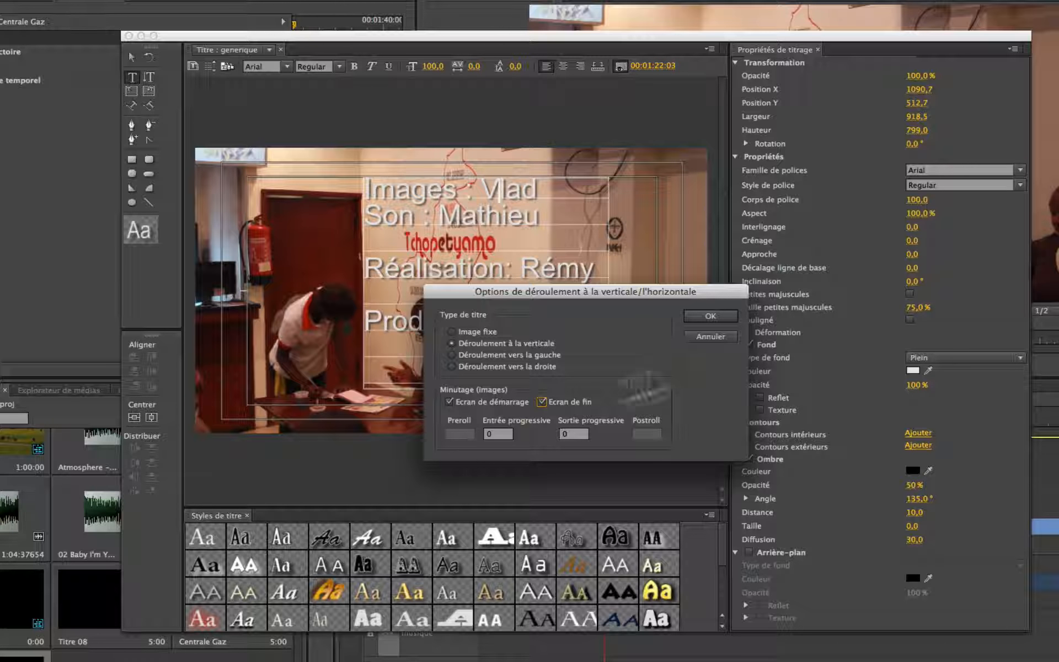
left_click(710, 316)
left_click(131, 57)
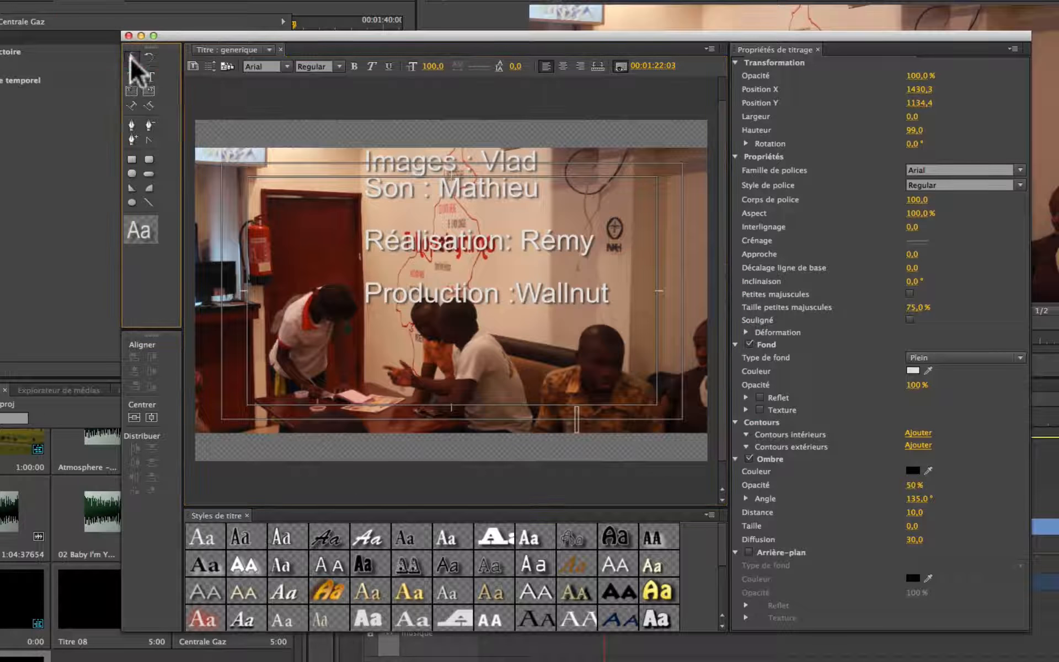
left_click_drag(718, 259, 724, 171)
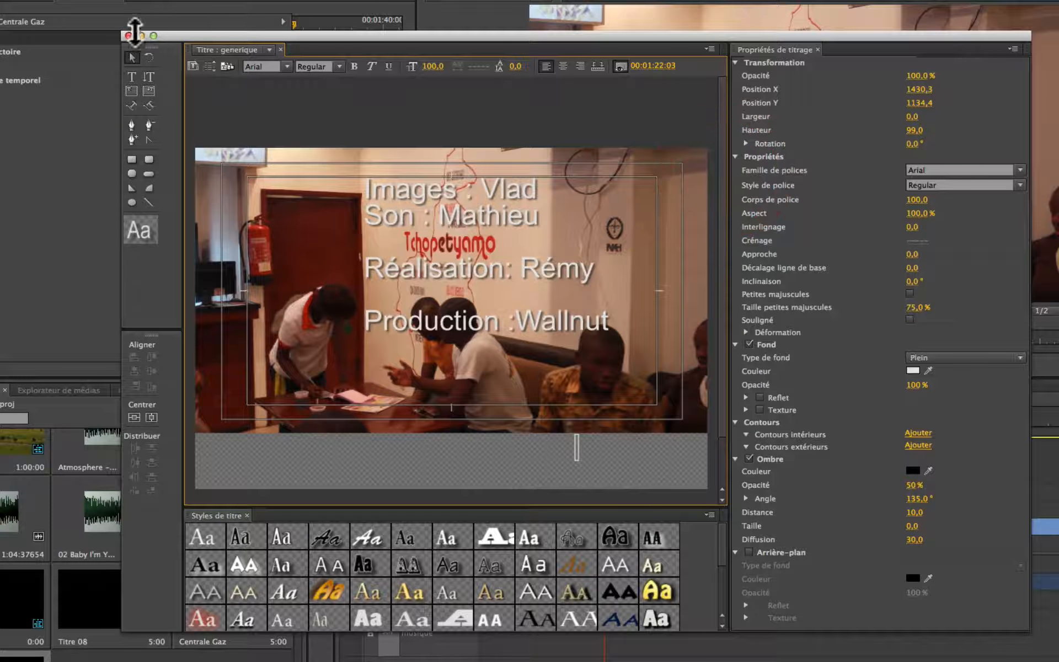
left_click(128, 35)
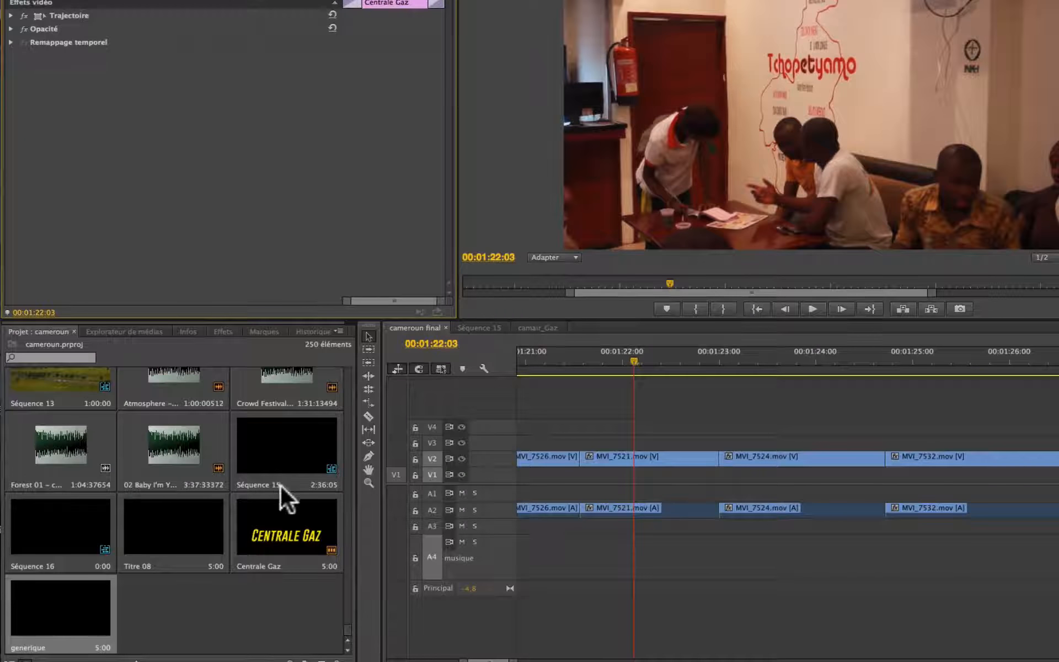
- Place the generique title on video track V3, starting just before the MVI_7521.mov clip, and play back the roll
left_click_drag(61, 629, 568, 440)
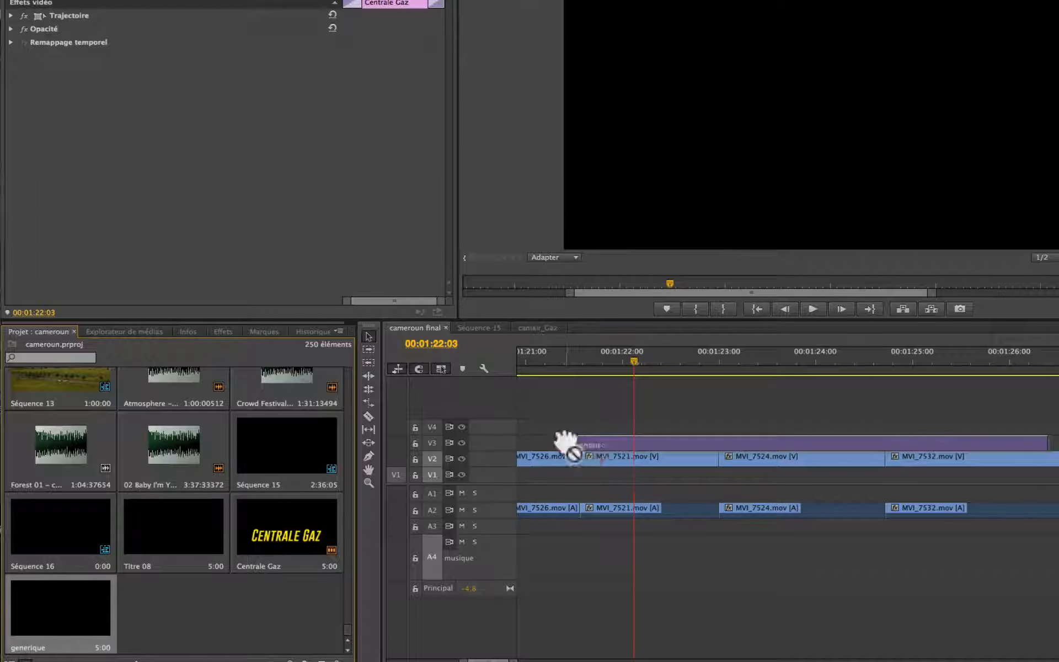
left_click(526, 352)
key("space")
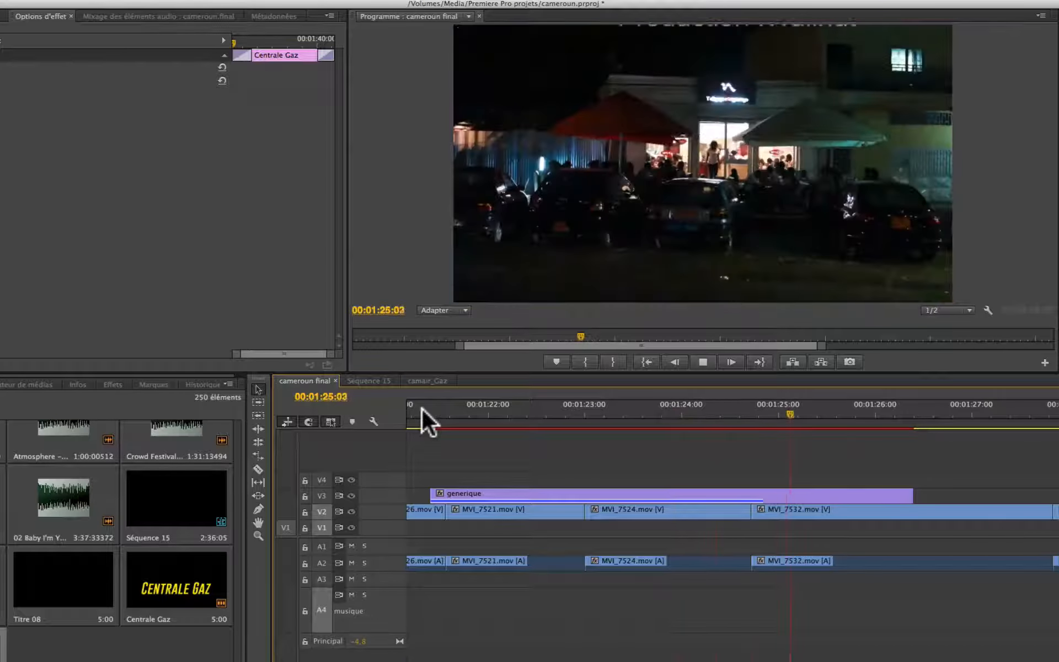
key("space")
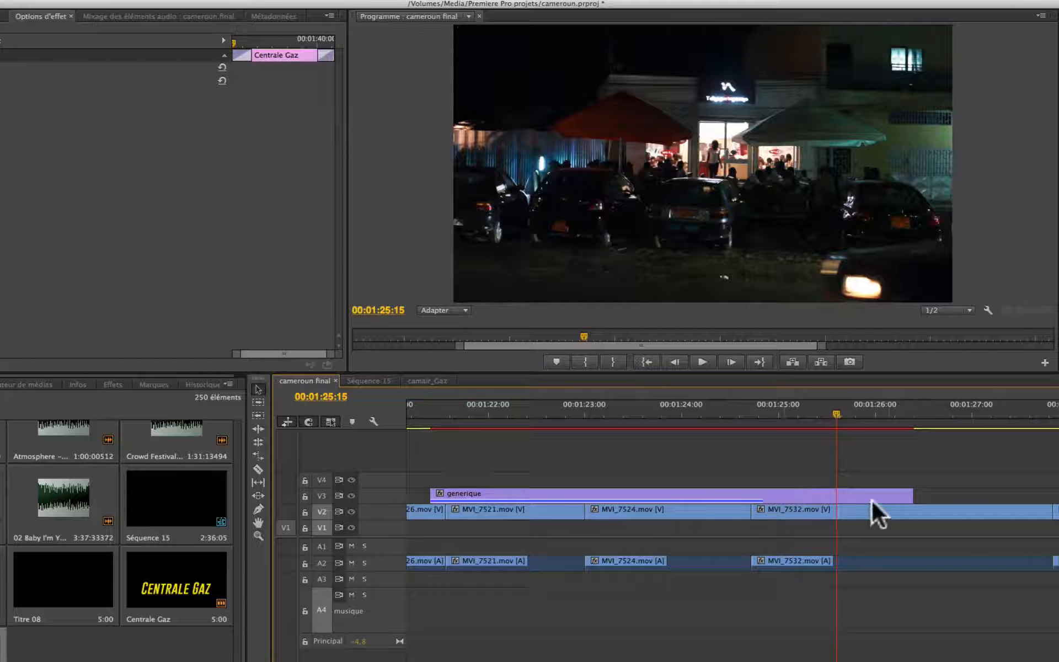
- Extend the generique clip to the end of MVI_7532.mov and its start back by about one second, previewing the roll speed
left_click_drag(910, 497, 1051, 500)
left_click(413, 411)
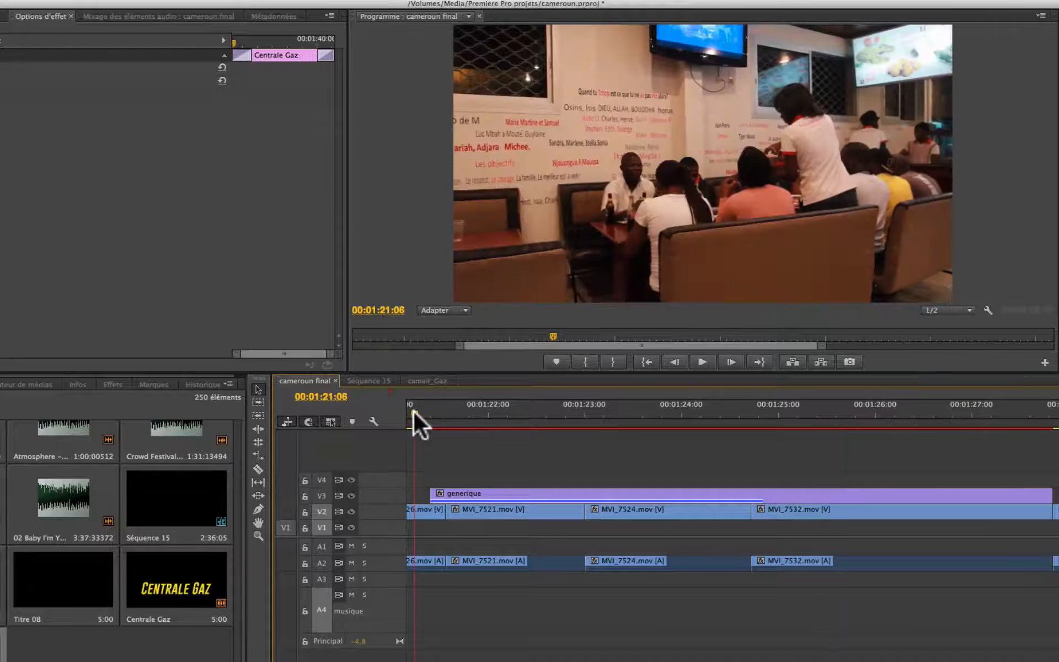
key("space")
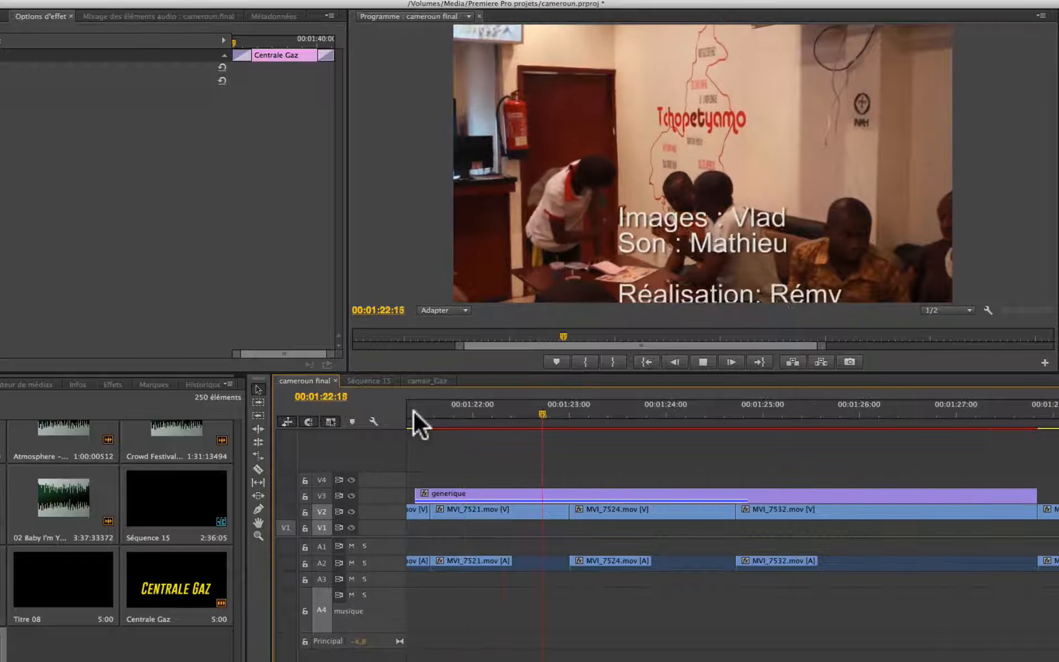
key("space")
scroll(415, 422, "up", 5)
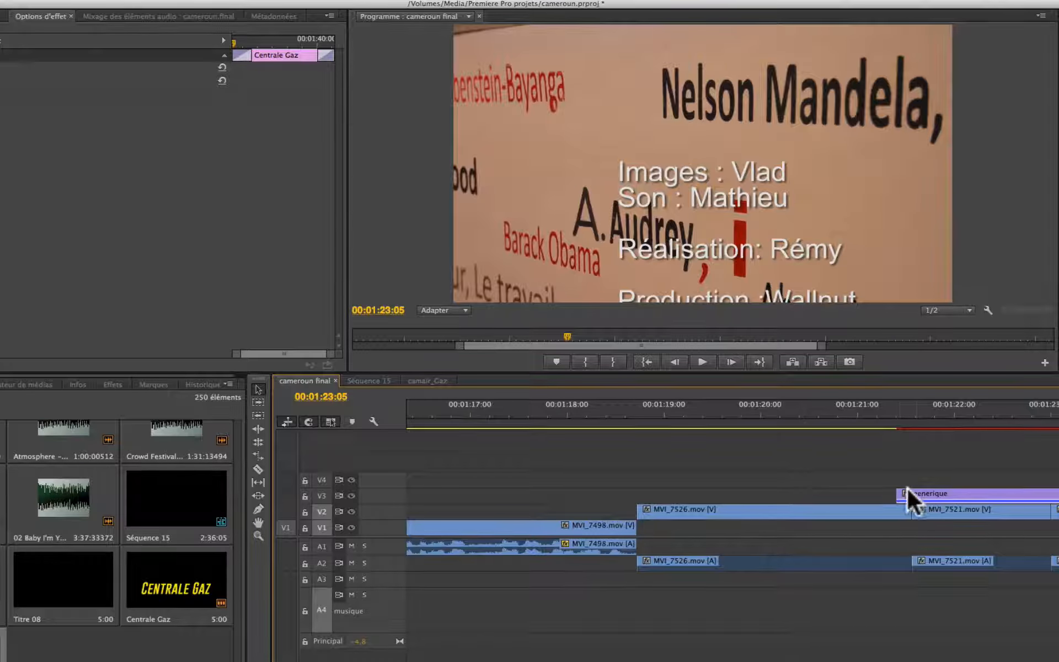
left_click_drag(900, 494, 805, 494)
left_click(791, 410)
key("space")
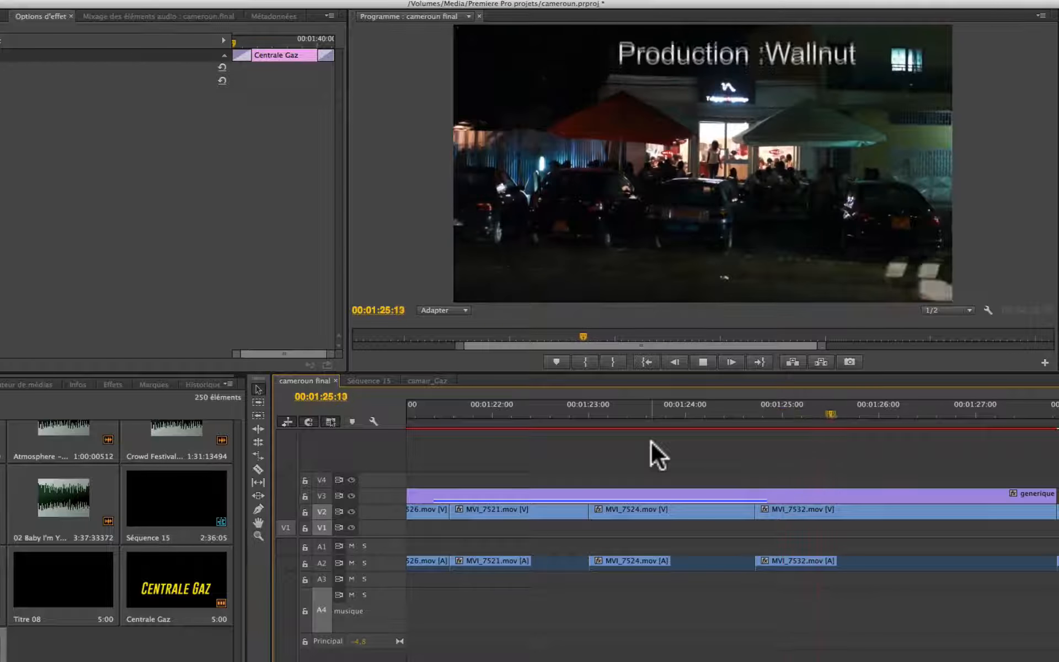
key("space")
- Delete the generique clip from track V3
left_click(617, 491)
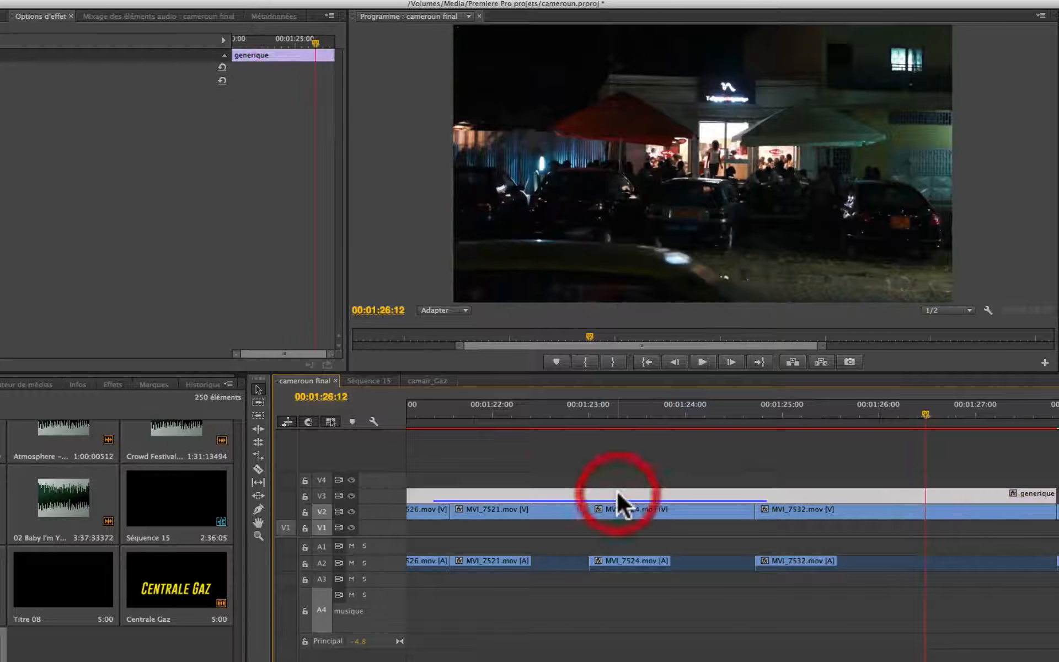
key("Delete")
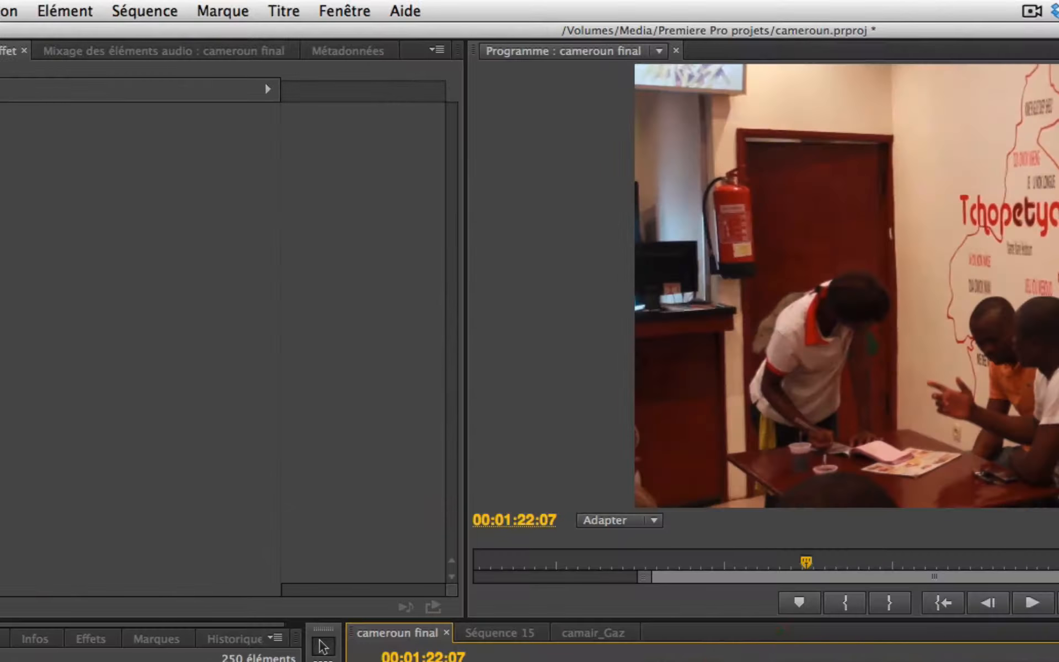
- Create a new horizontally crawling title named "scrall" with the default video settings
left_click(285, 12)
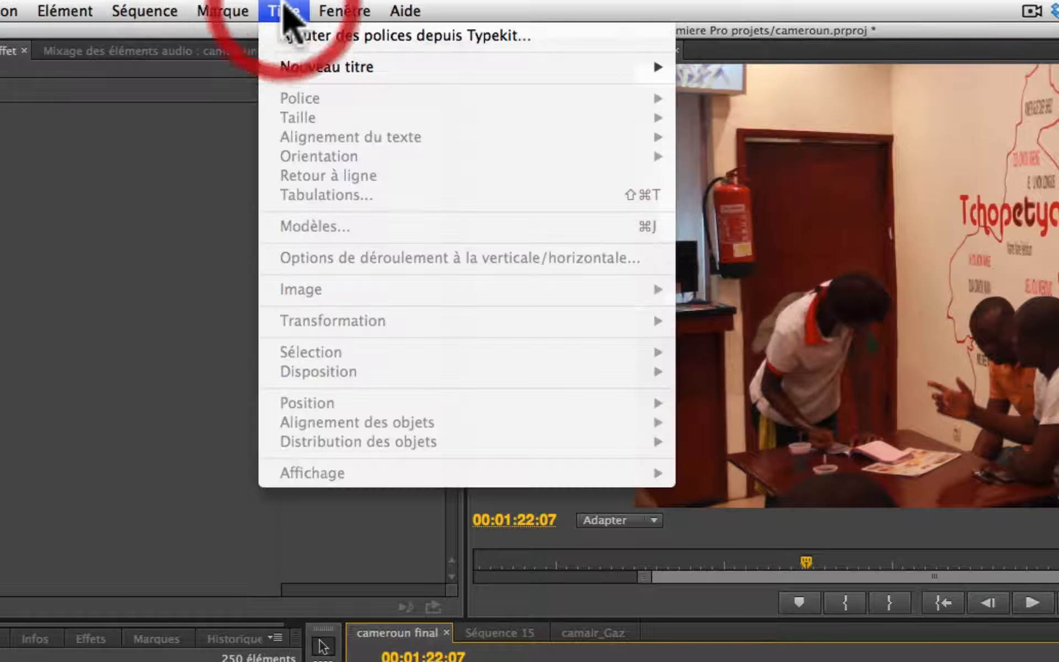
mouse_move(337, 76)
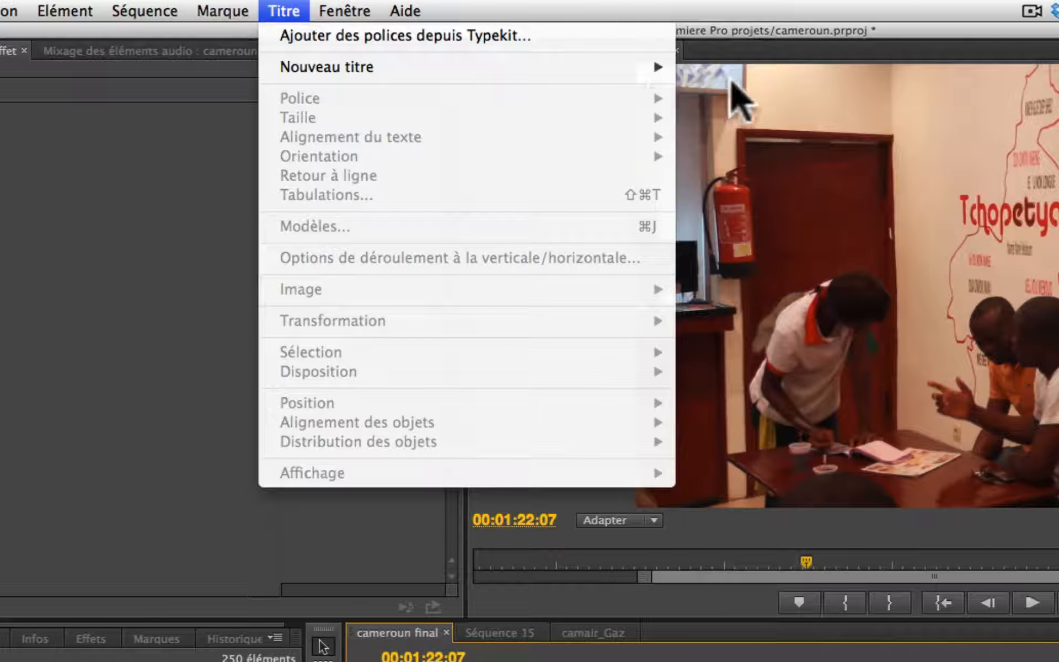
left_click(752, 107)
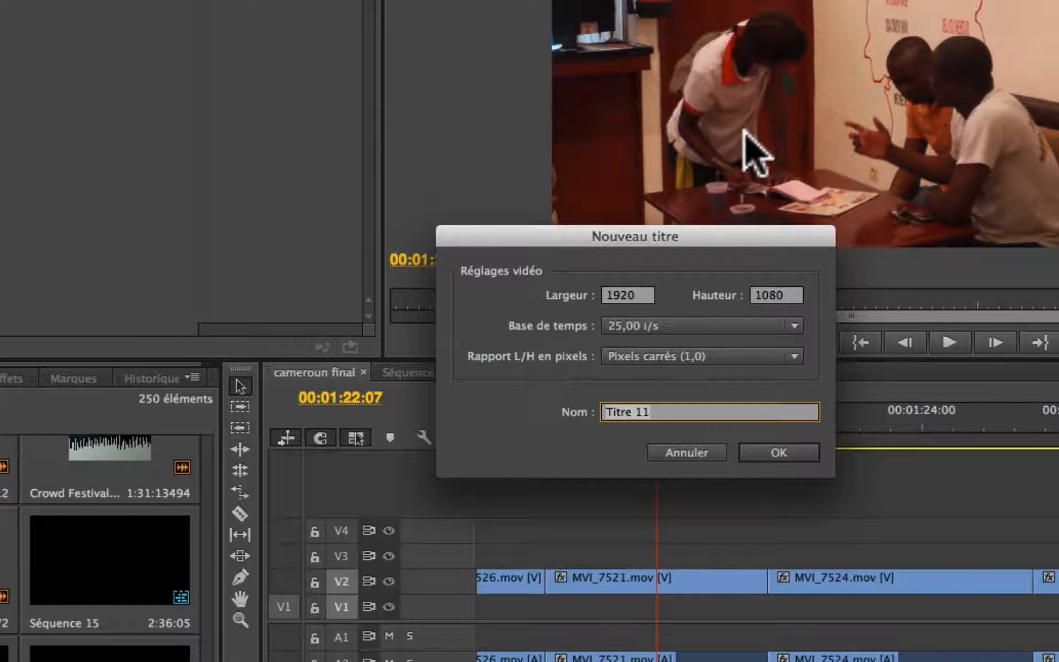
type("scra")
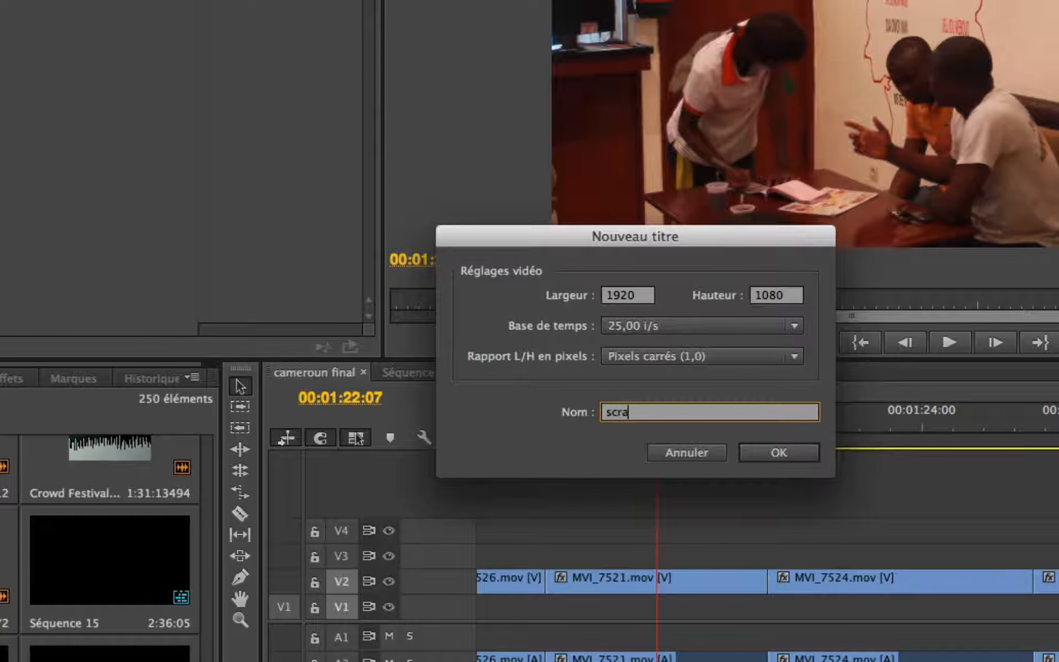
type("ll")
key("Return")
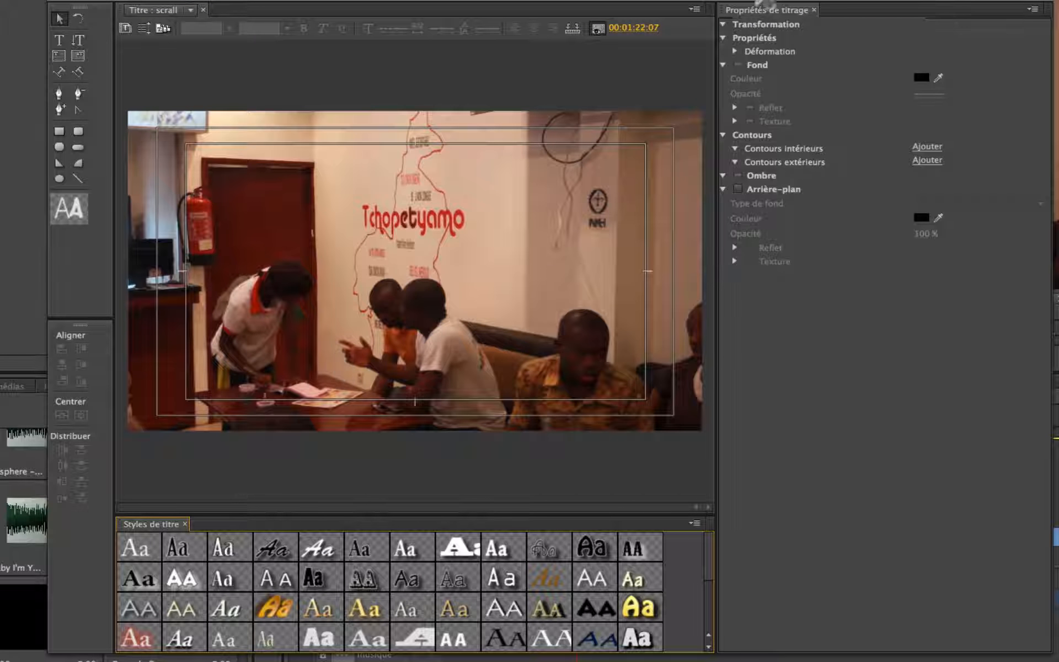
- Write "Le restaurant se tourve au cour de Yaounde" on a single line across the lower part of the frame
left_click(60, 41)
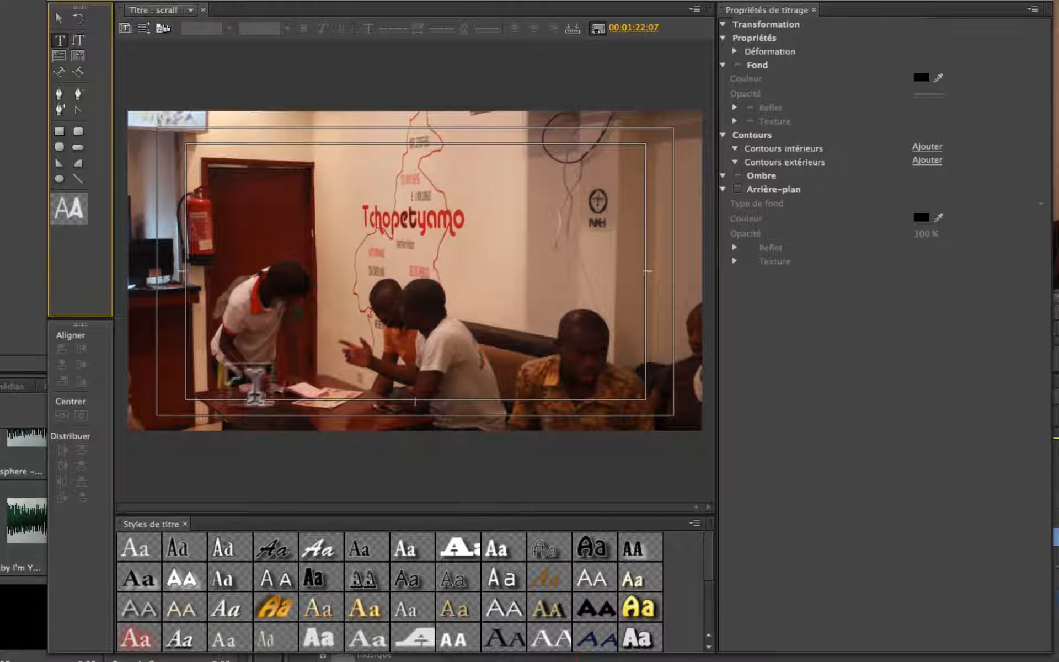
left_click(212, 353)
type("LE RE")
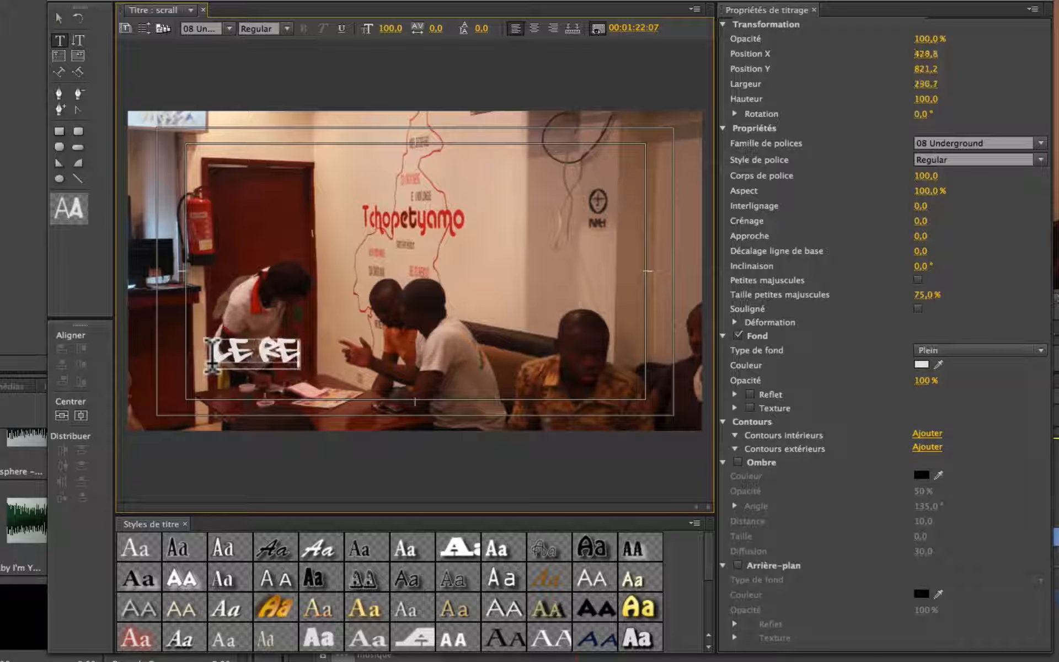
type("STAURANT")
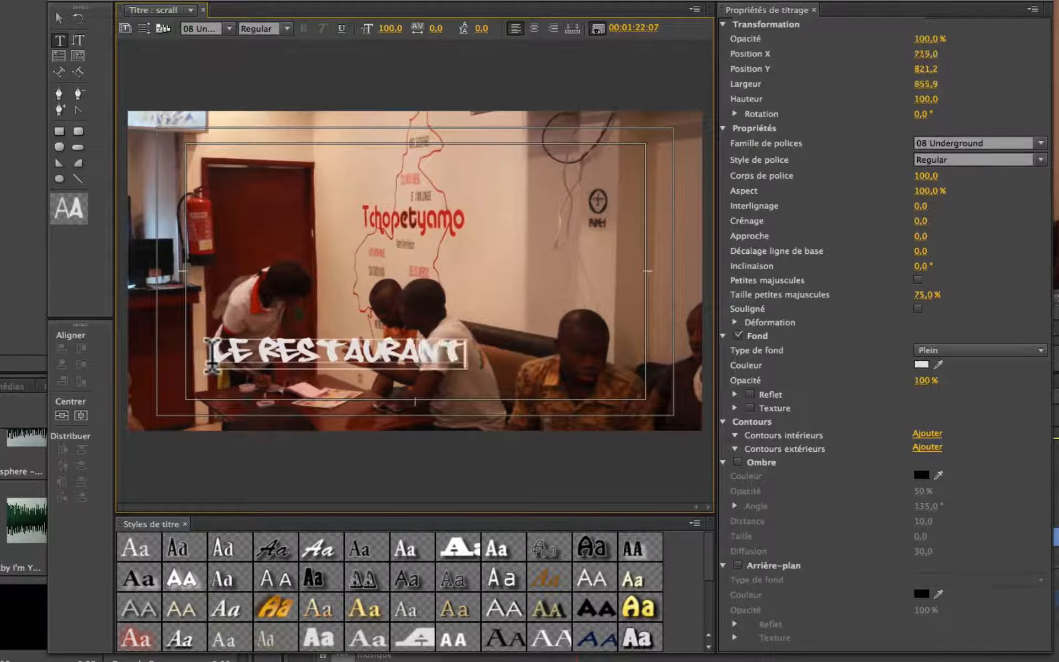
type(" SE TOURVE AU")
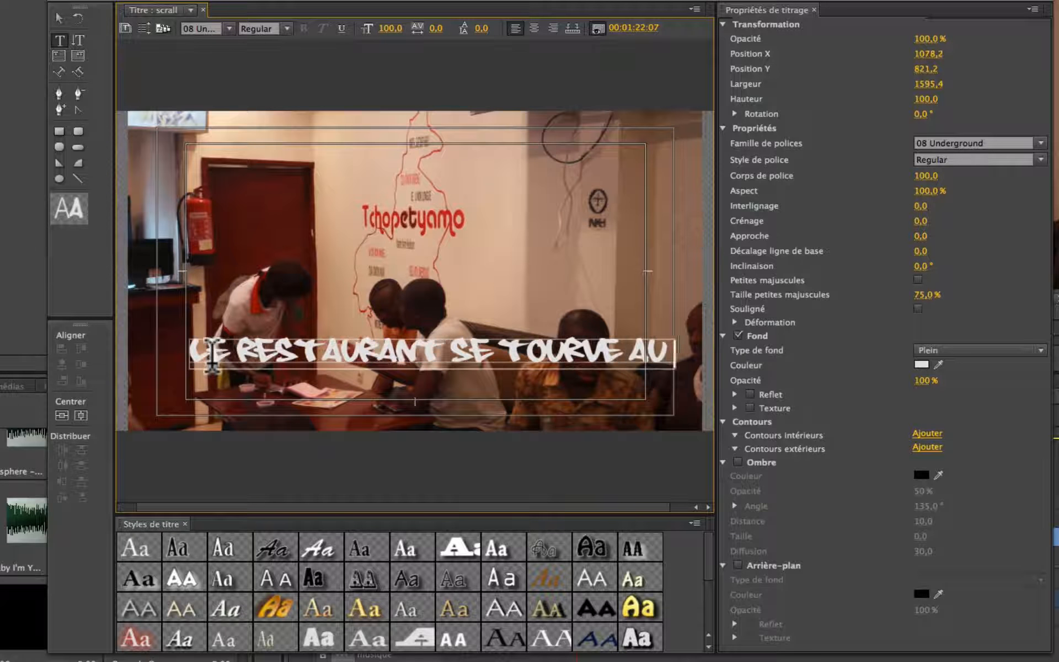
type(" COUR D")
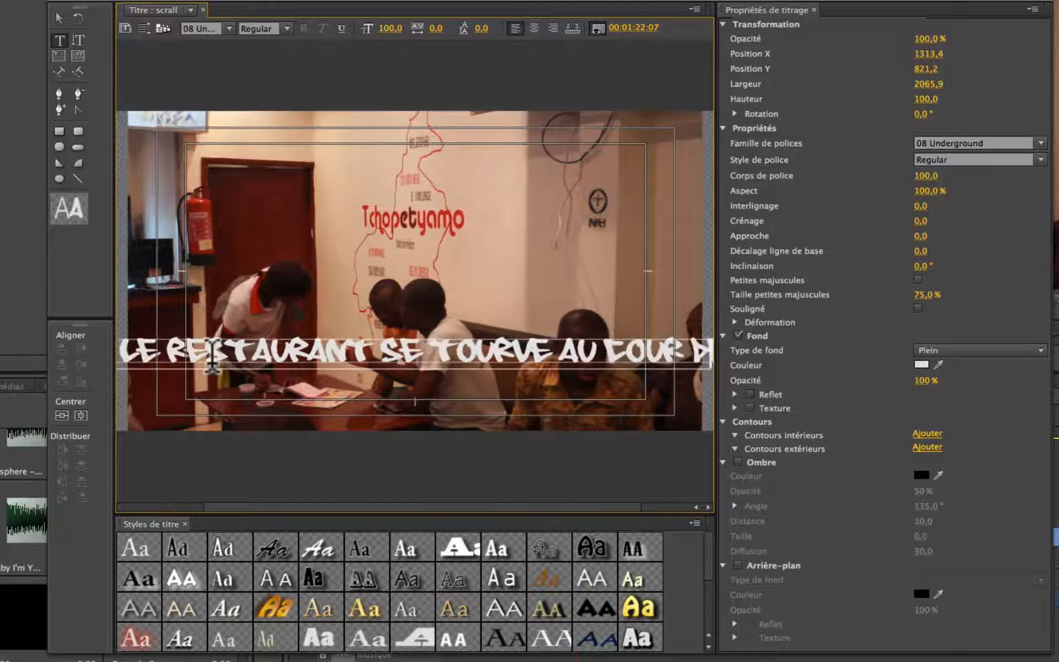
type("E YAOUNDE")
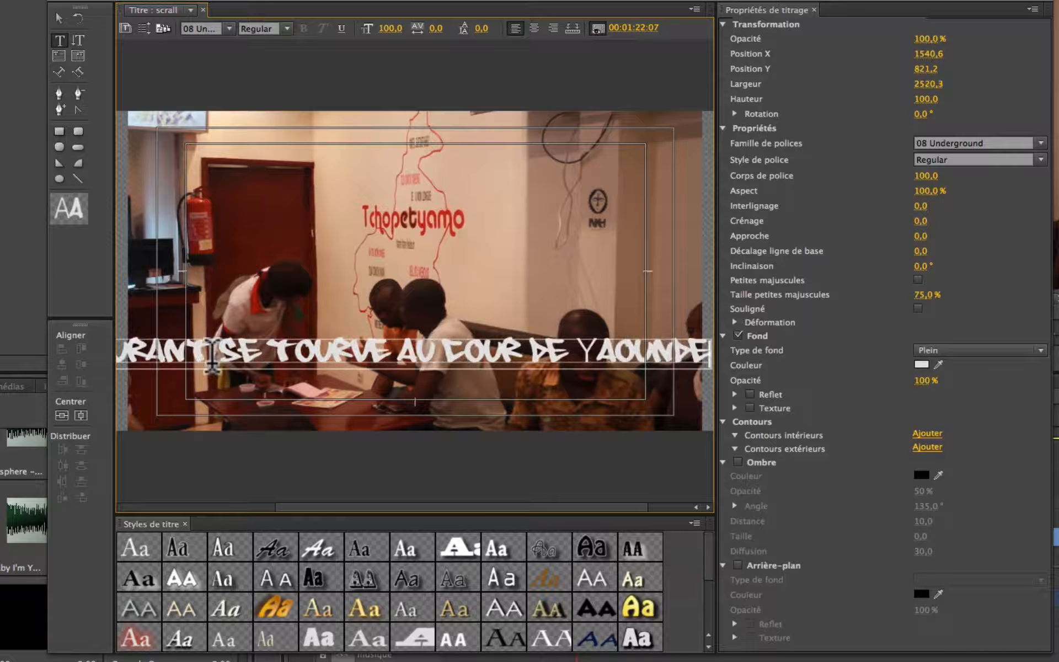
- Set the crawl text's font to Arial and correct the word "cour" to "cœur"
left_click(1041, 143)
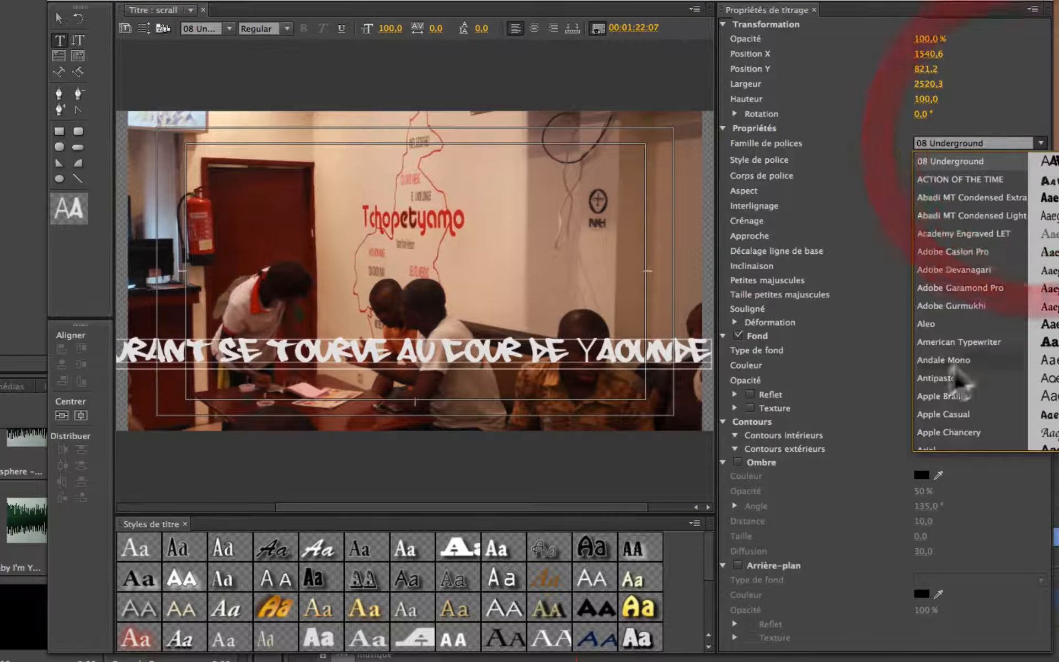
scroll(939, 395, "down", 5)
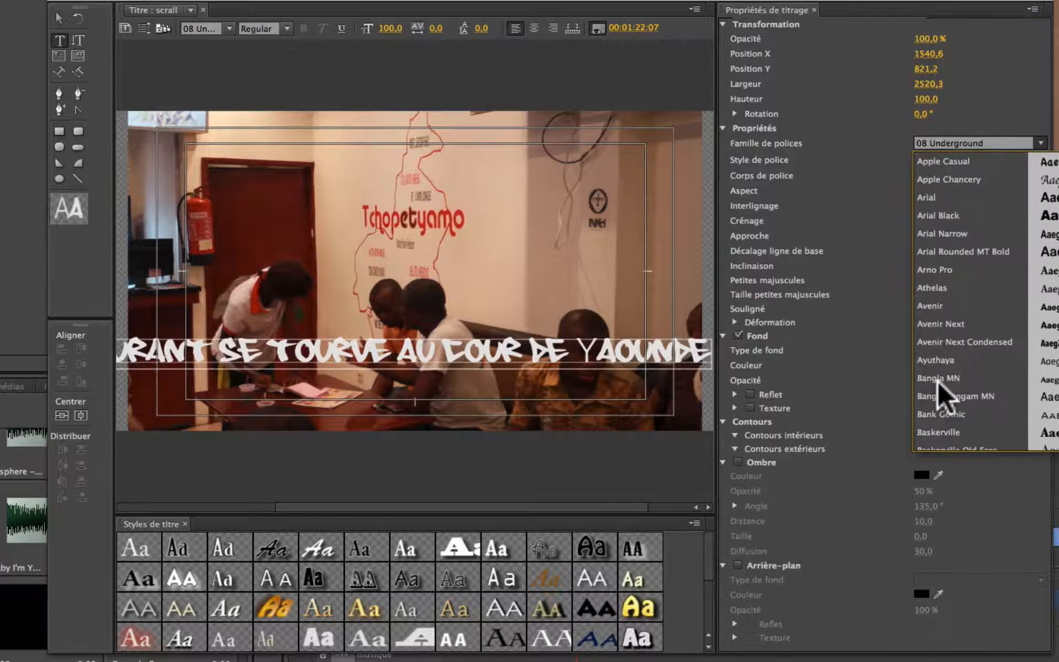
left_click(938, 199)
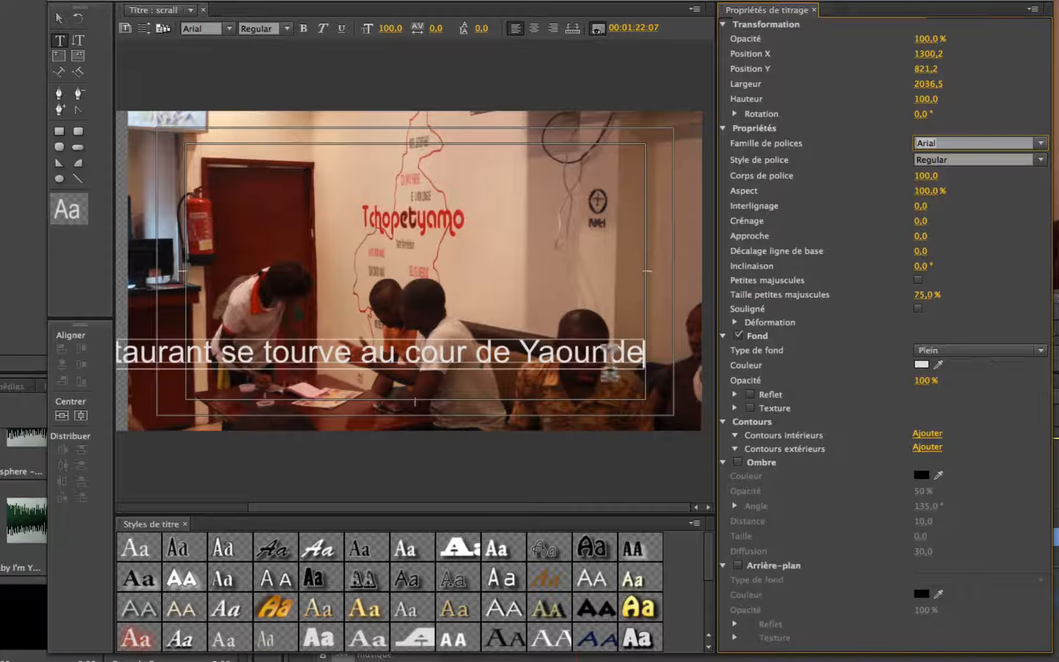
left_click(428, 353)
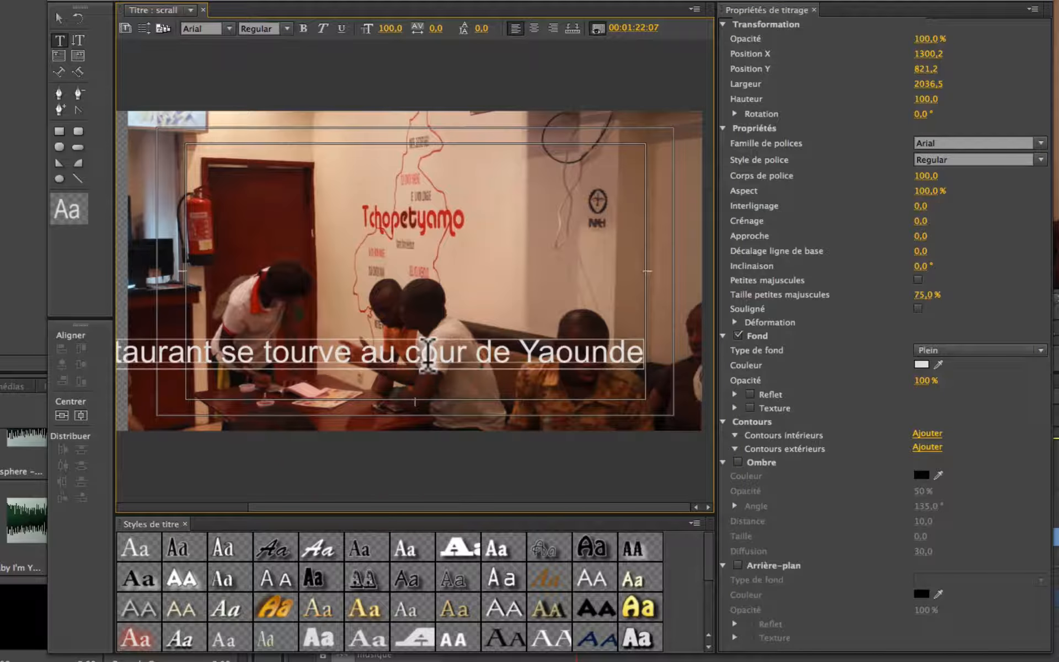
type("œ")
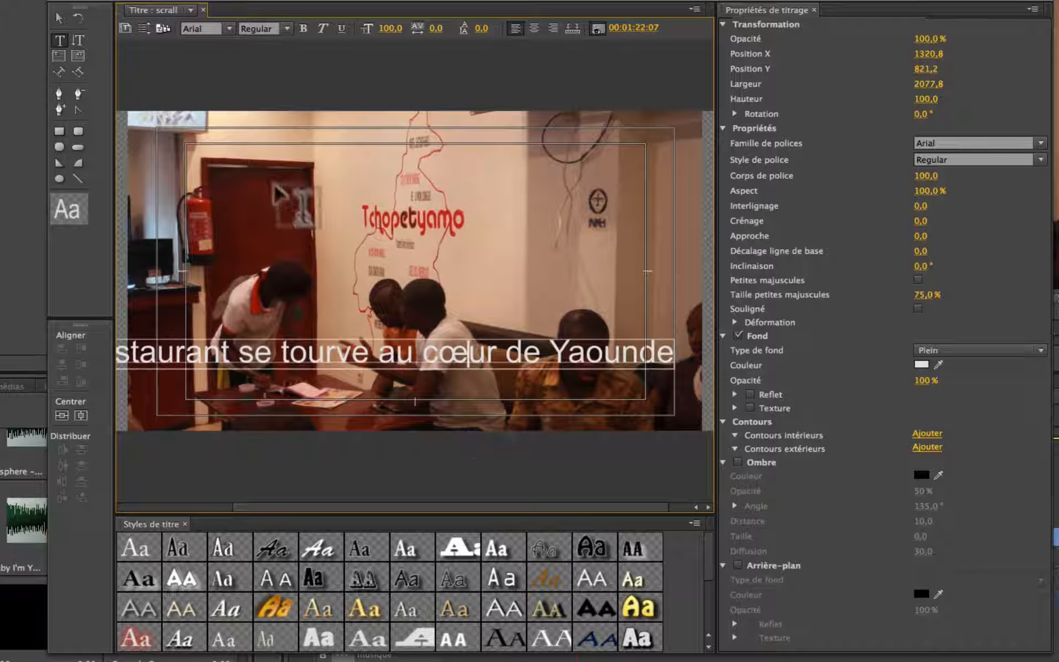
- Set the scrall title's leftward crawl to start and end off screen (Ecran de démarrage, Ecran de fin)
left_click(125, 28)
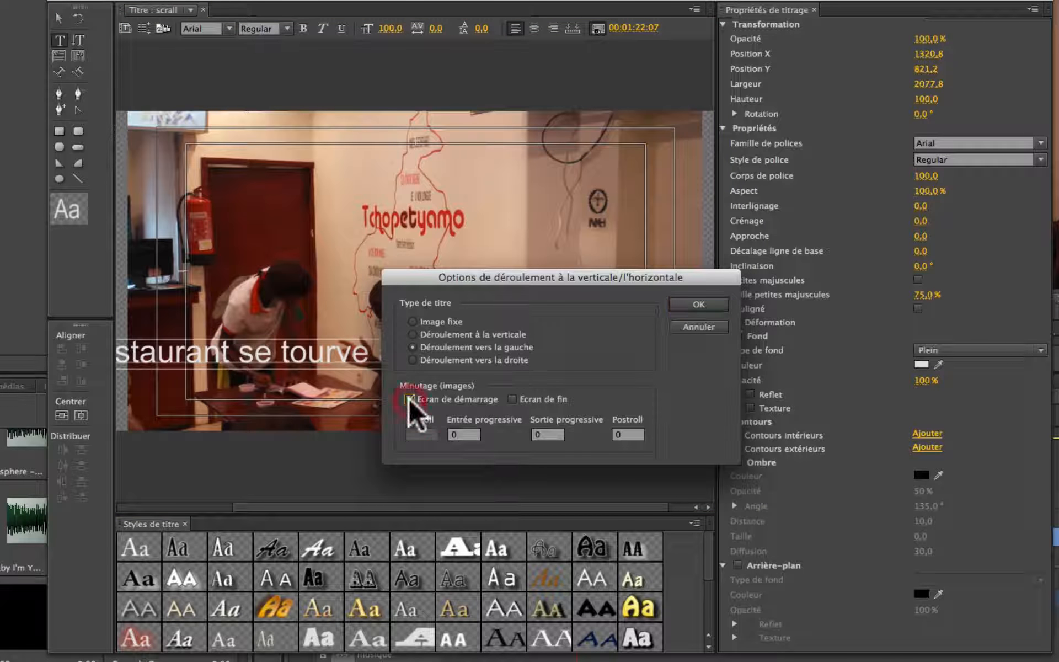
left_click(410, 399)
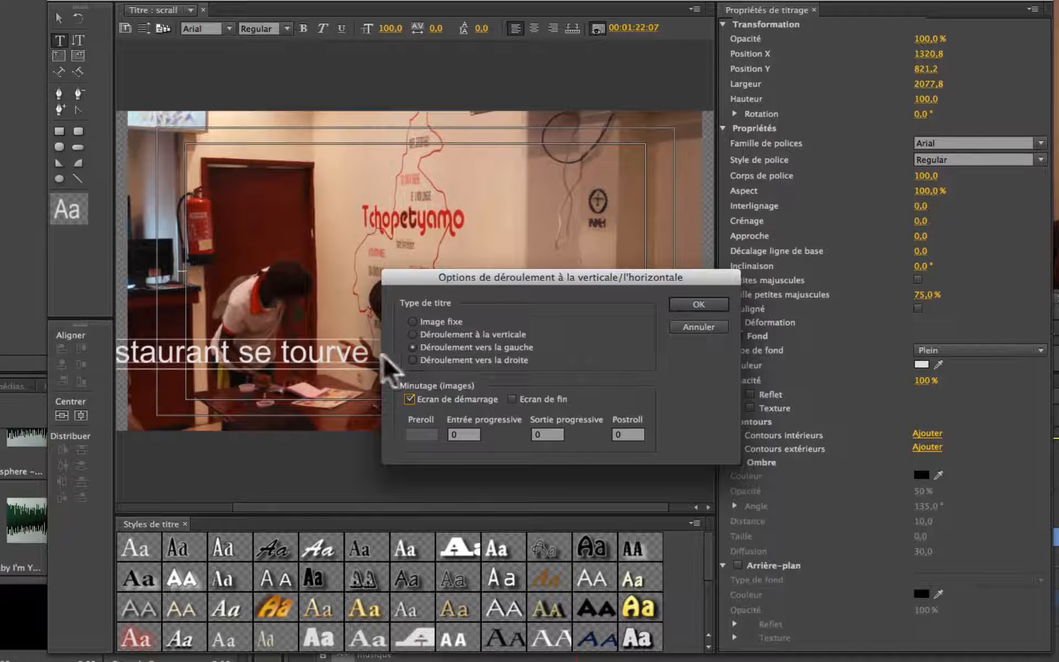
left_click(512, 399)
left_click(715, 304)
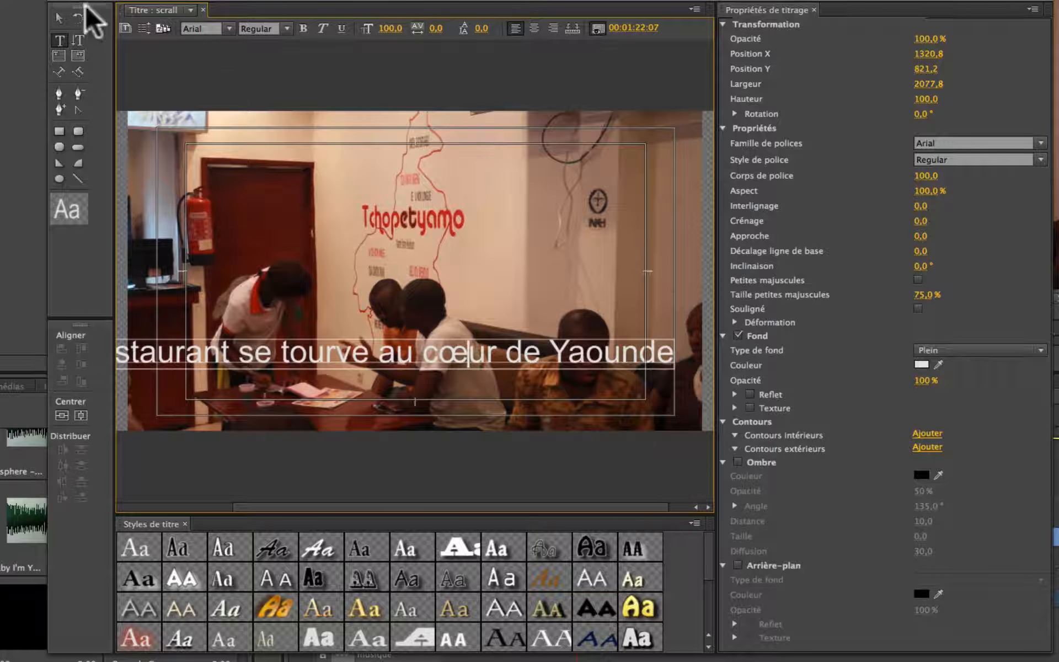
- Enable the Ombre shadow on the crawl text and close the scrall title
left_click(738, 462)
left_click(58, 5)
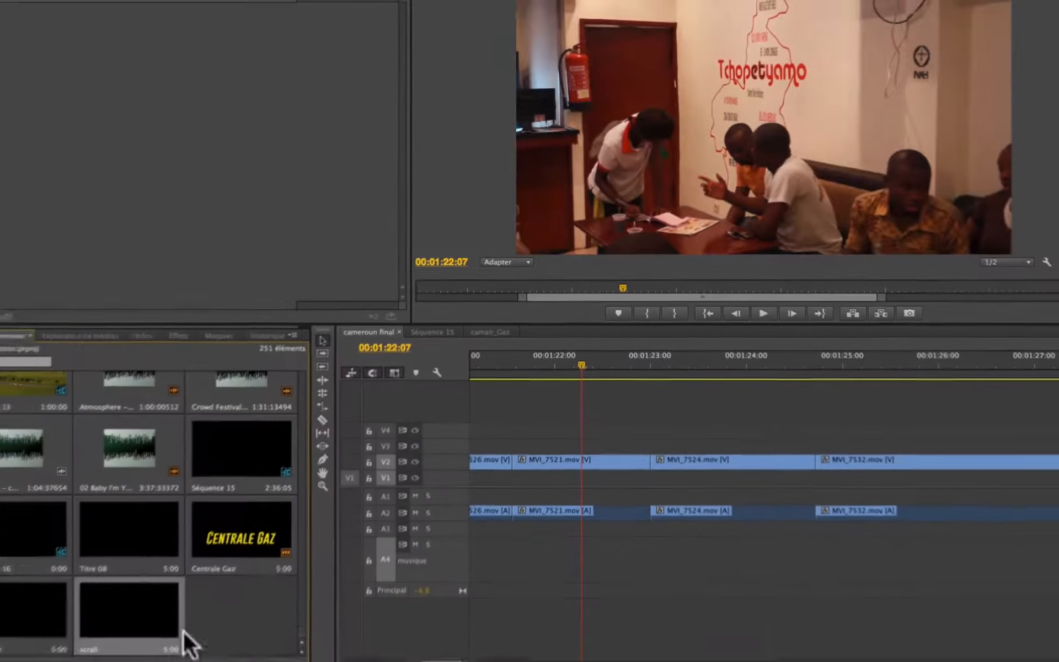
- Place the scrall title on track V3 above the MVI_7521.mov clip and play the crawl
left_click_drag(184, 631, 545, 436)
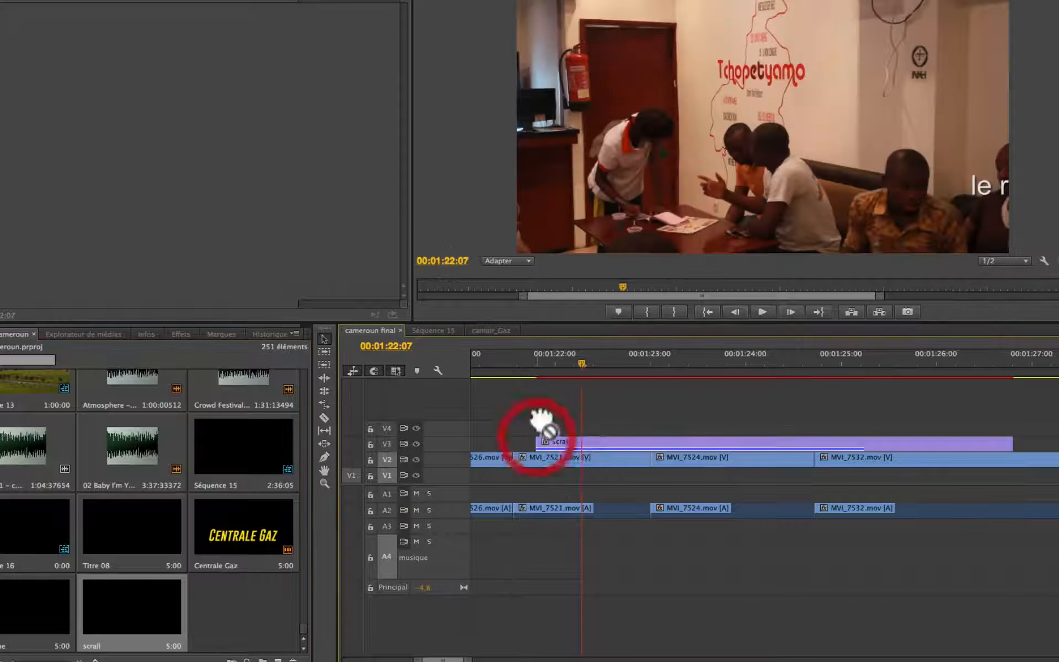
left_click(517, 359)
key("space")
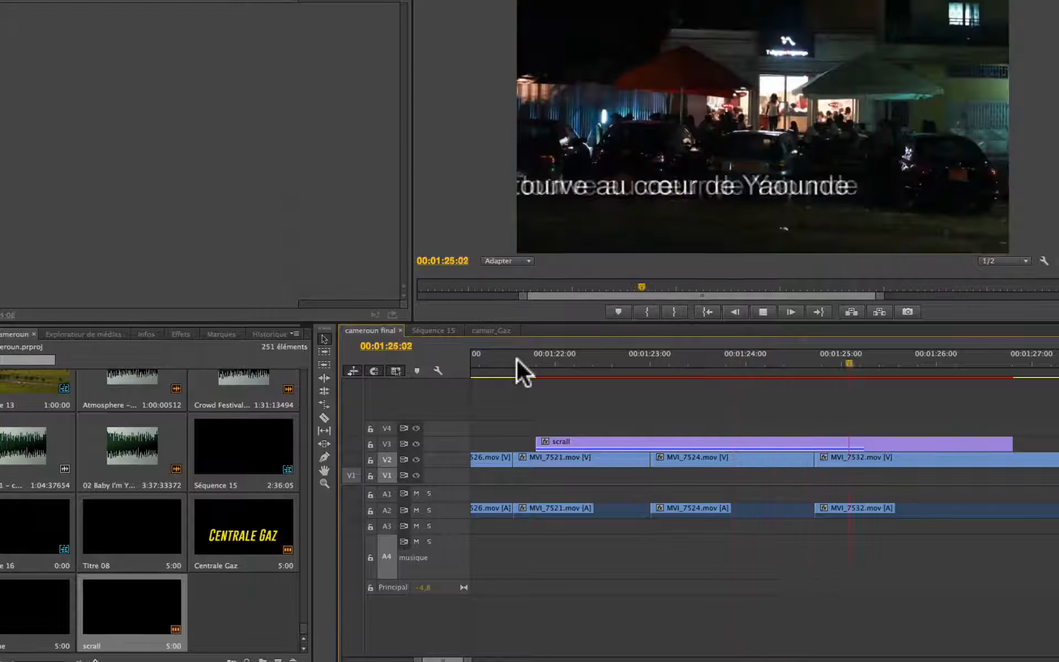
- Reopen the scrall title from the timeline and correct "tourve" to "trouve", keeping the text on a single line
double_click(651, 442)
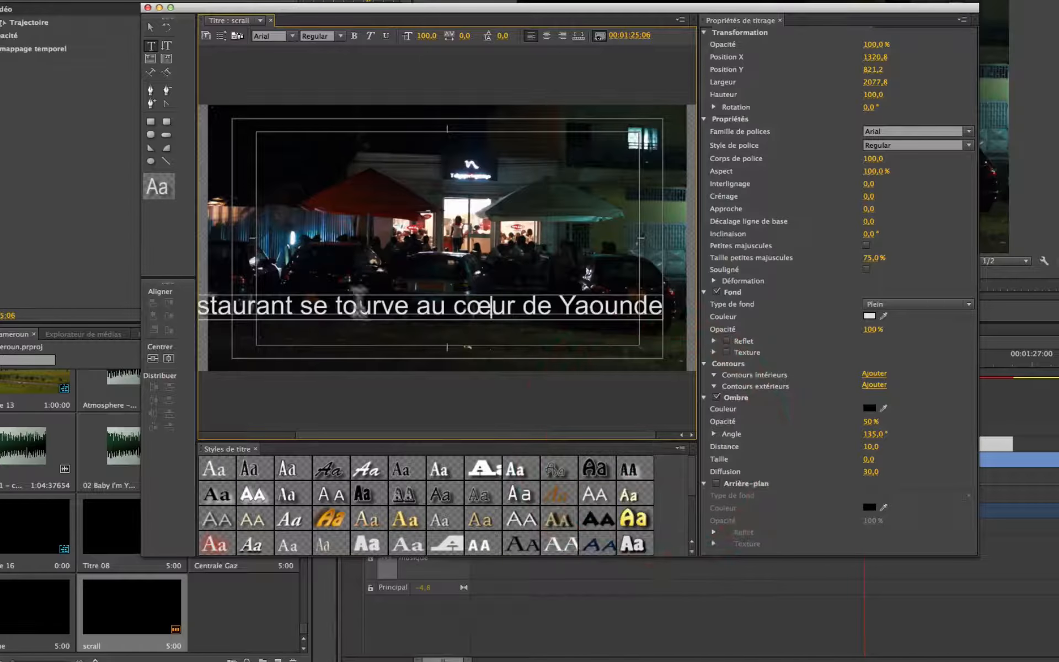
left_click(384, 306)
key("BackSpace")
key("BackSpace")
key("BackSpace")
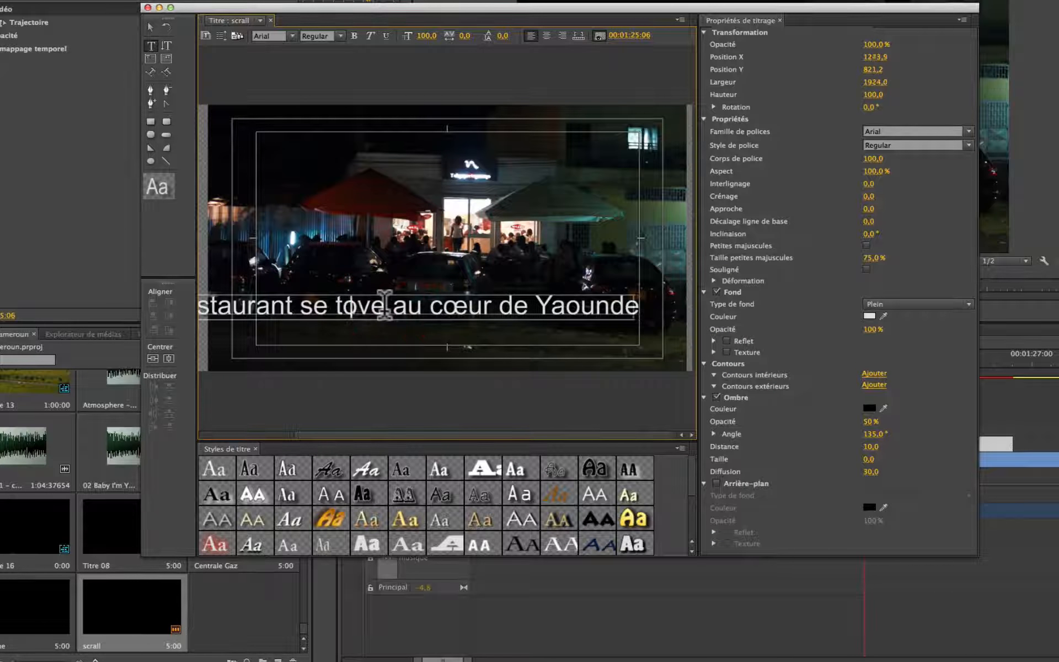
type("rou")
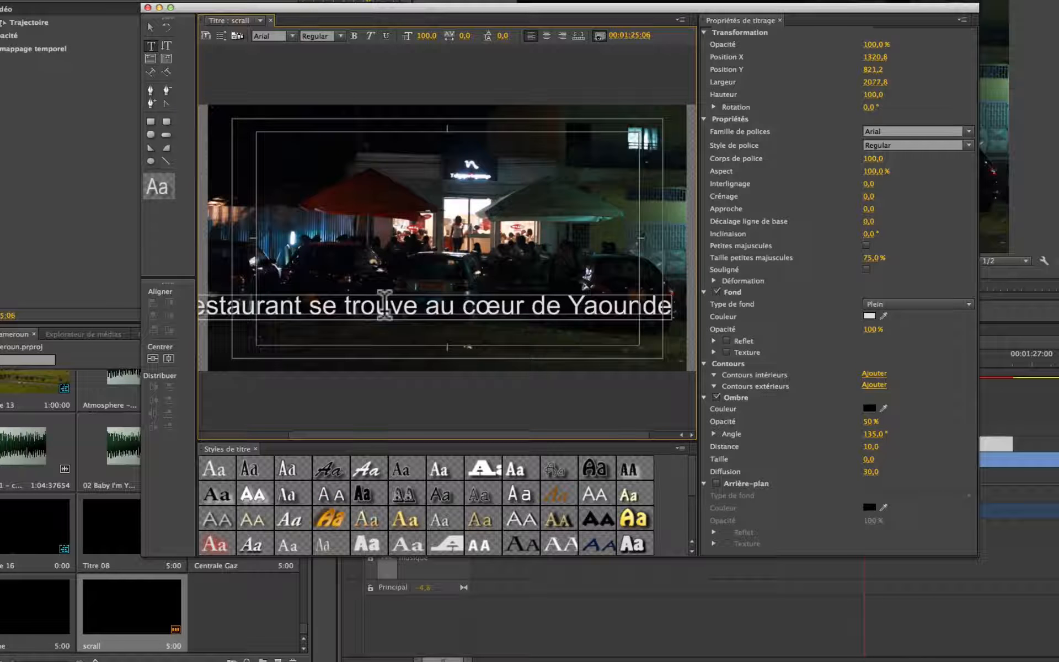
key("Return")
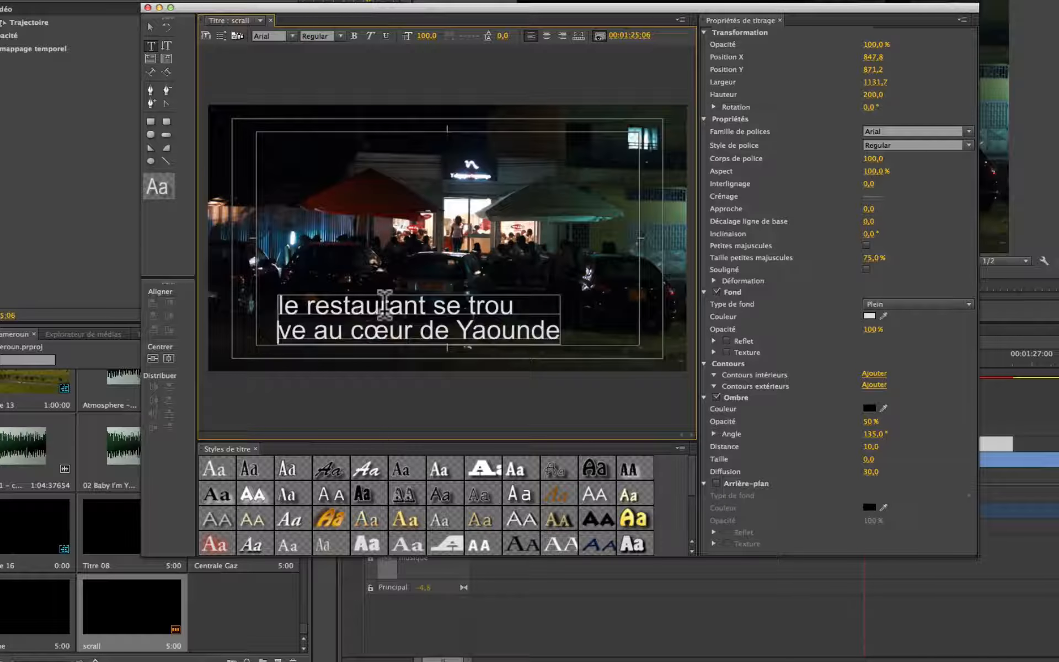
key("BackSpace")
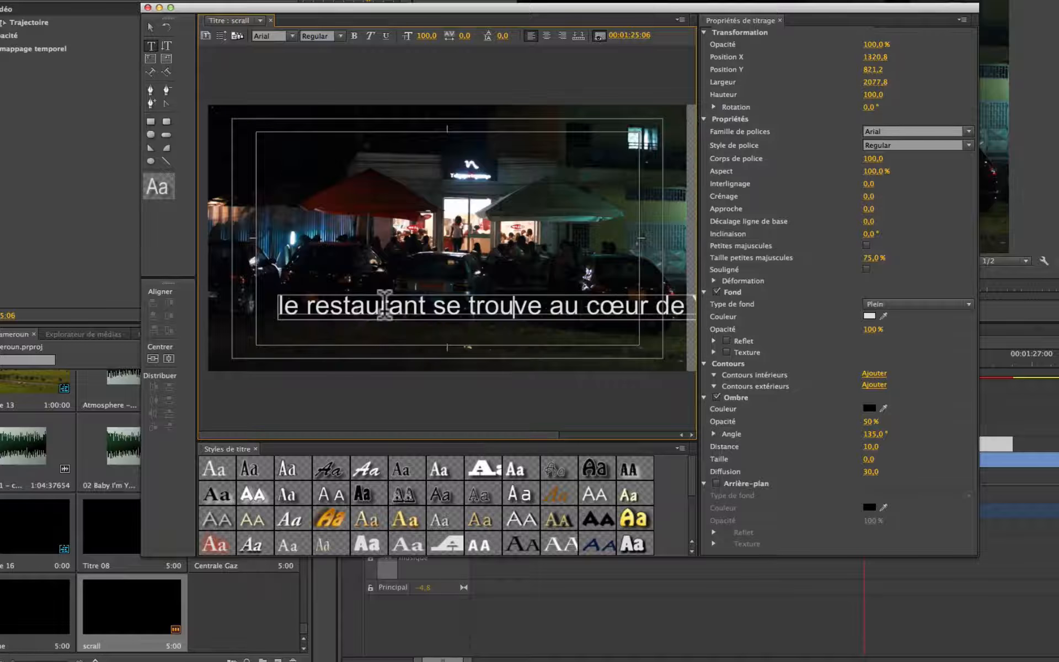
left_click(419, 331)
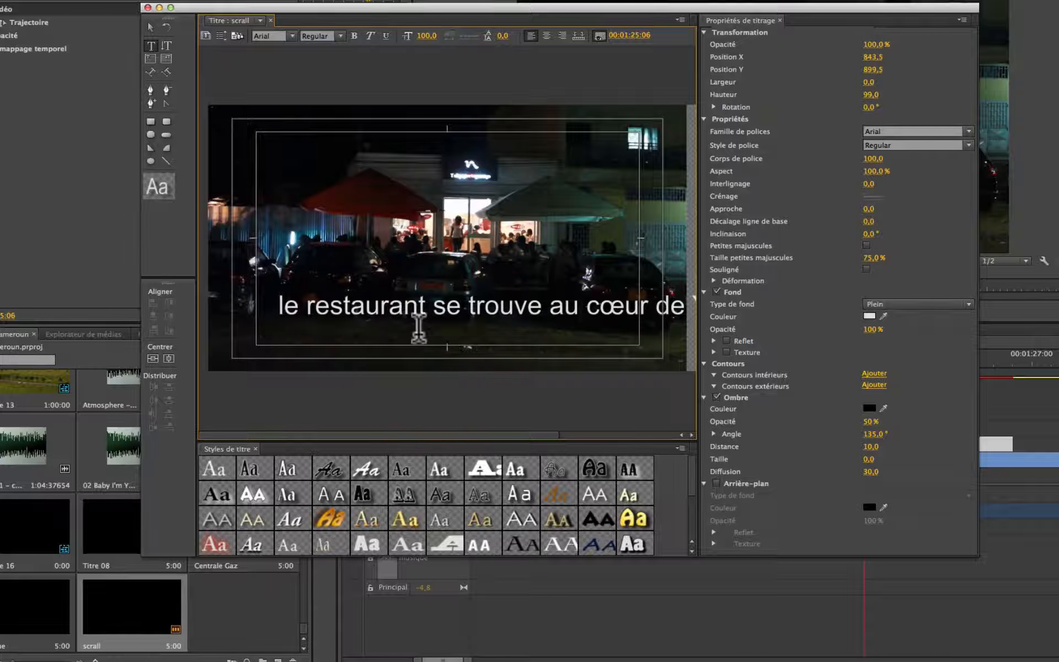
left_click(147, 7)
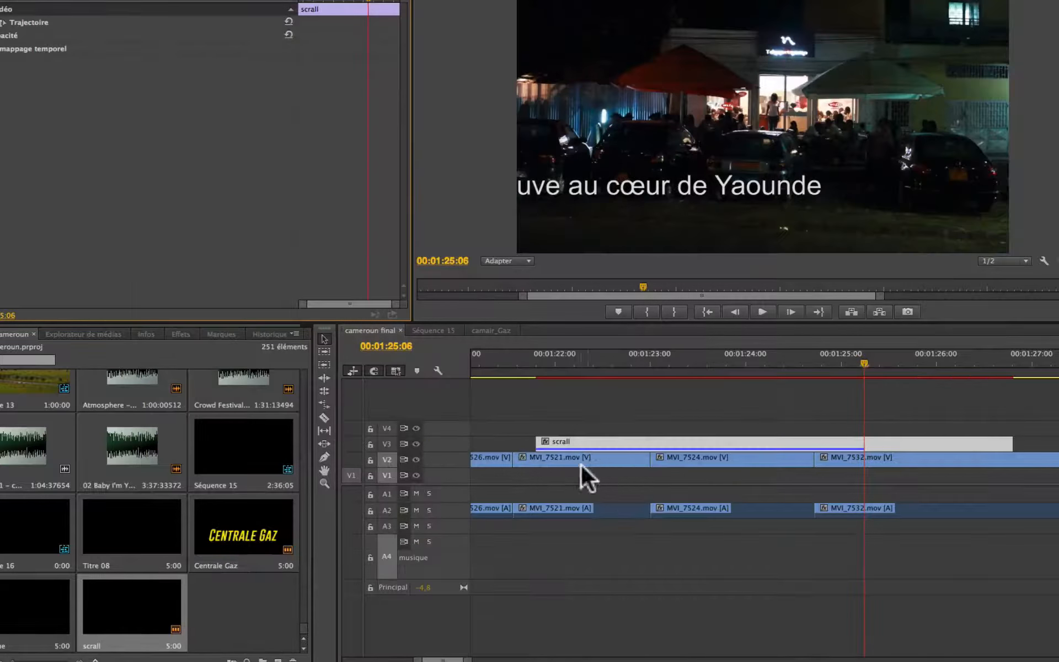
- Play the corrected crawl from just before the scrall clip on the timeline
left_click(518, 362)
key("space")
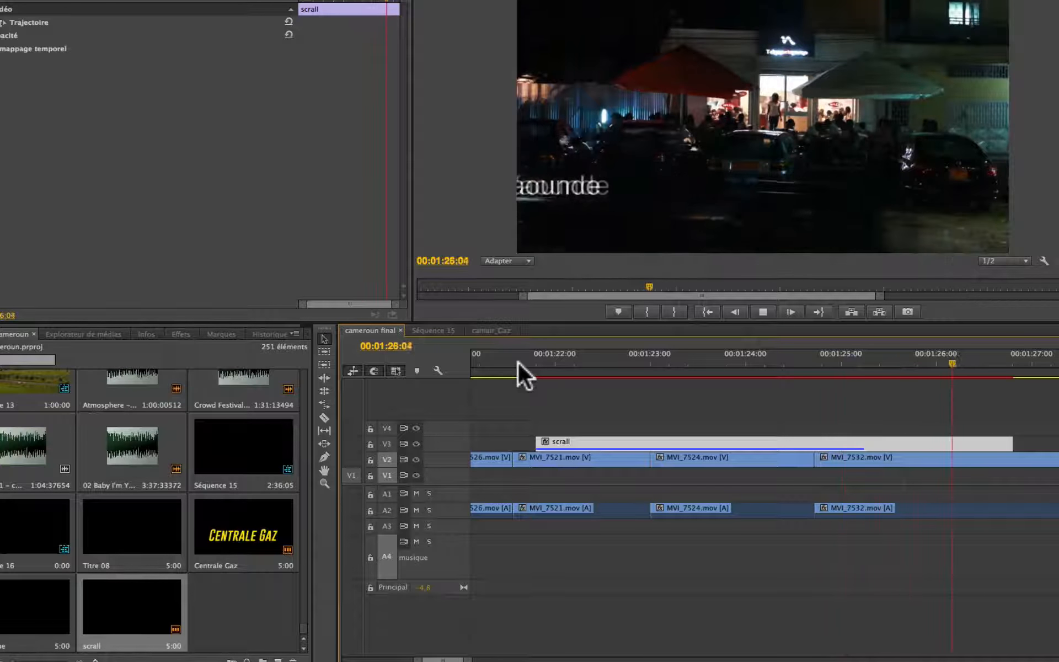
key("space")
- Lengthen the scrall clip at both ends, from the start of MVI_7521.mov to beyond 00:01:27:00, and play the slower crawl
left_click_drag(1005, 442, 1055, 443)
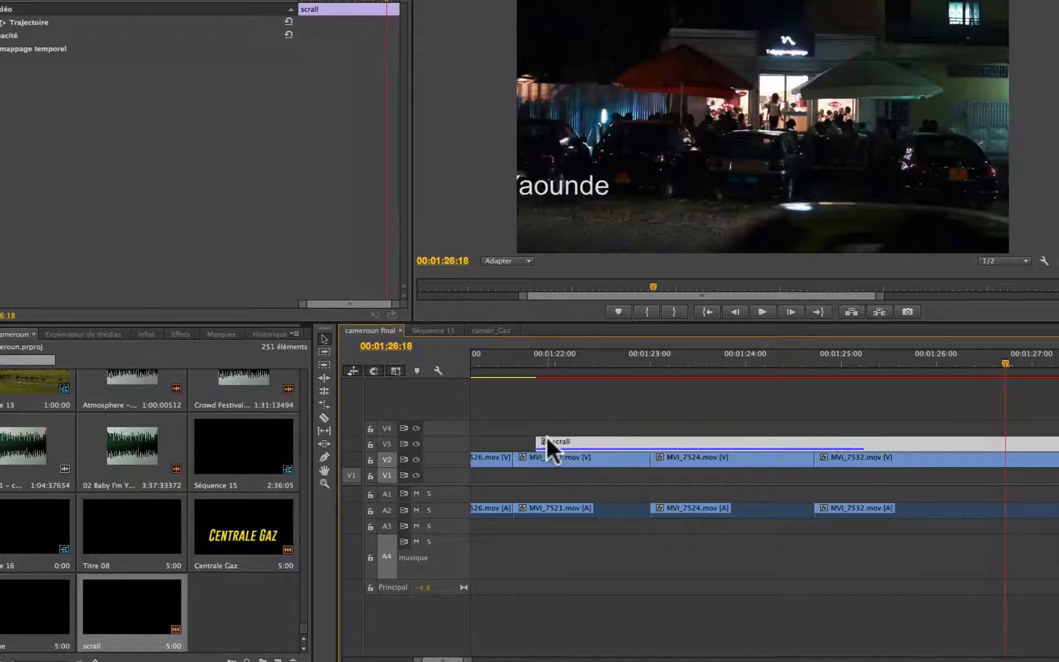
left_click_drag(540, 441, 513, 442)
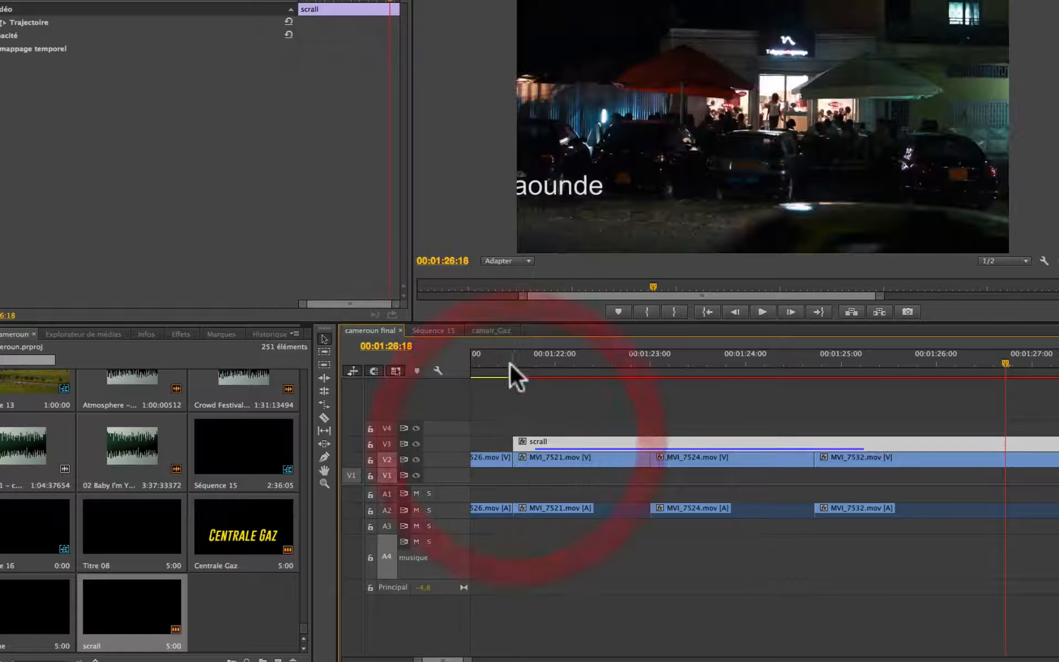
left_click(502, 355)
key("space")
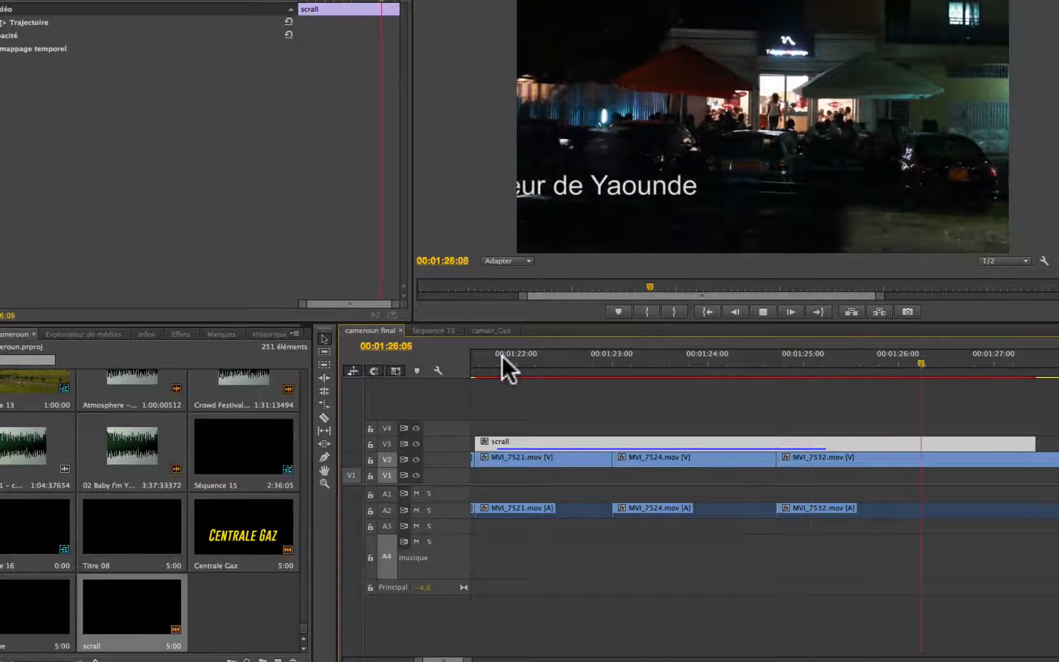
key("space")
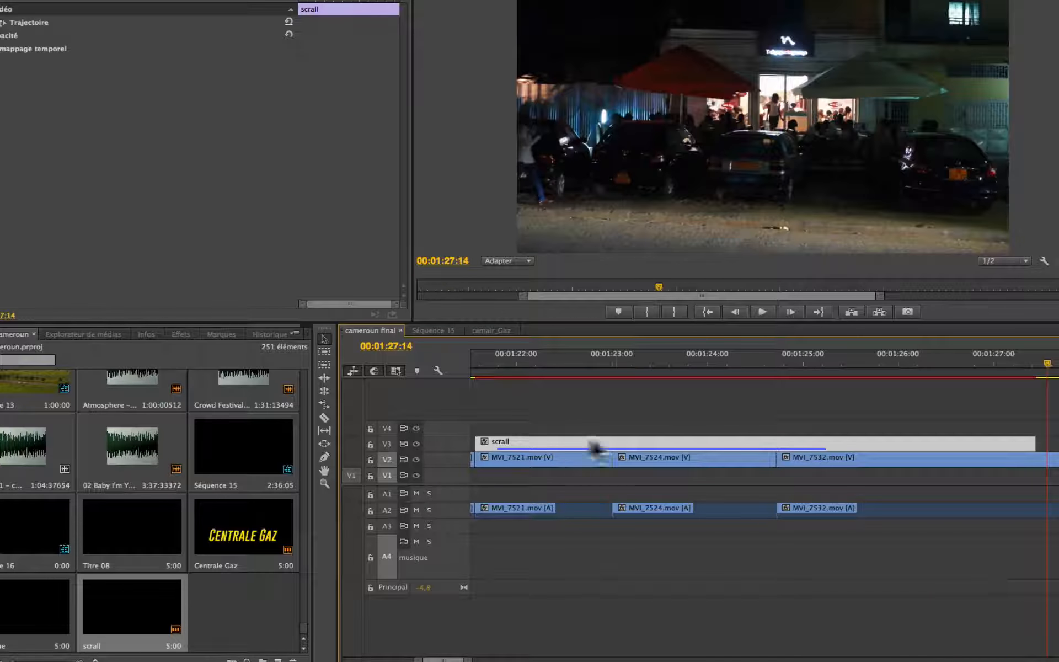
- Move the crawl text lower in the scrall title, to about Position Y 938, and play the result
double_click(617, 442)
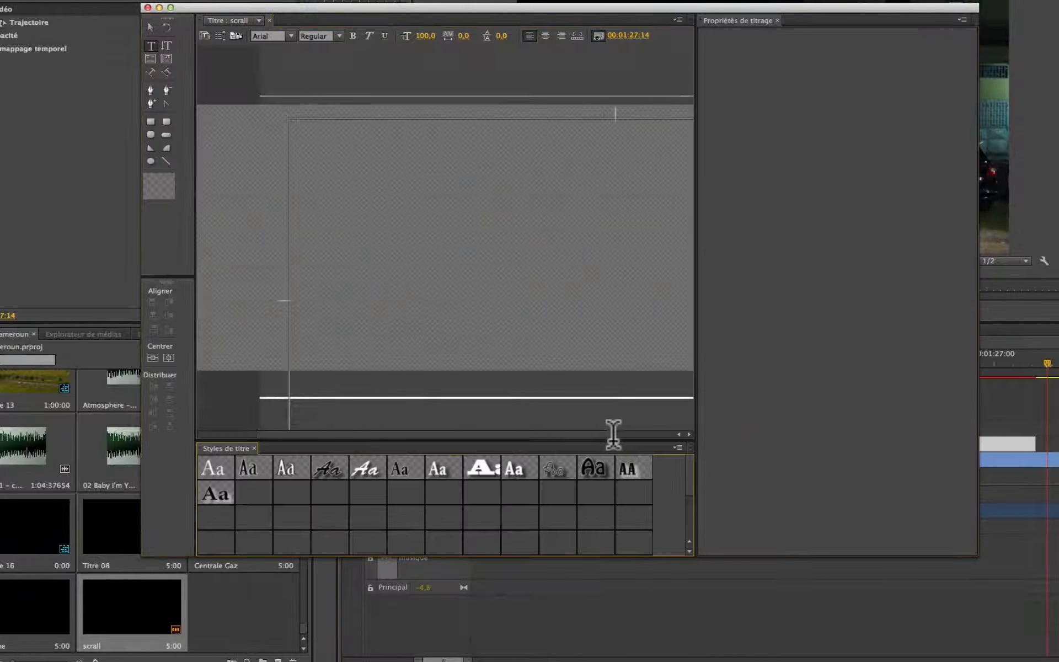
left_click(149, 26)
left_click_drag(420, 305, 419, 334)
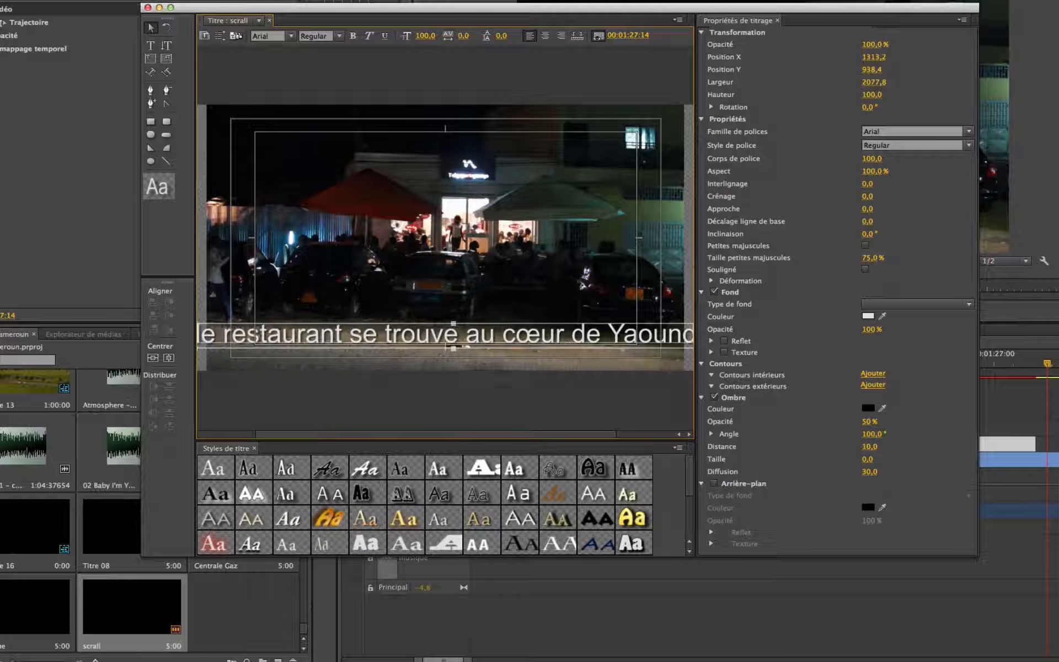
left_click(148, 7)
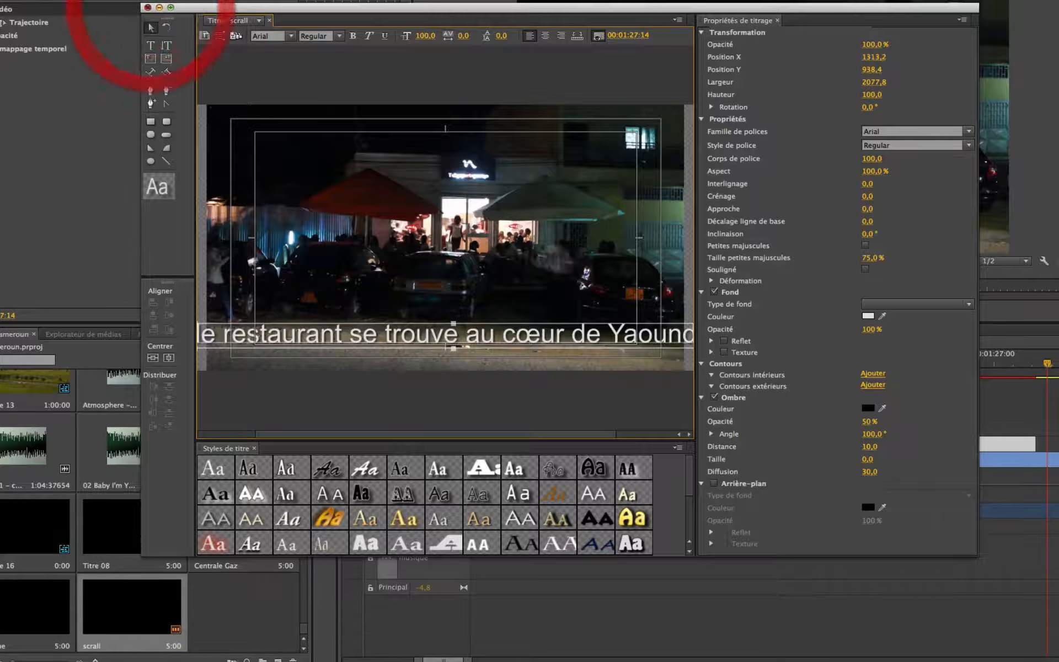
left_click_drag(512, 361, 507, 359)
key("space")
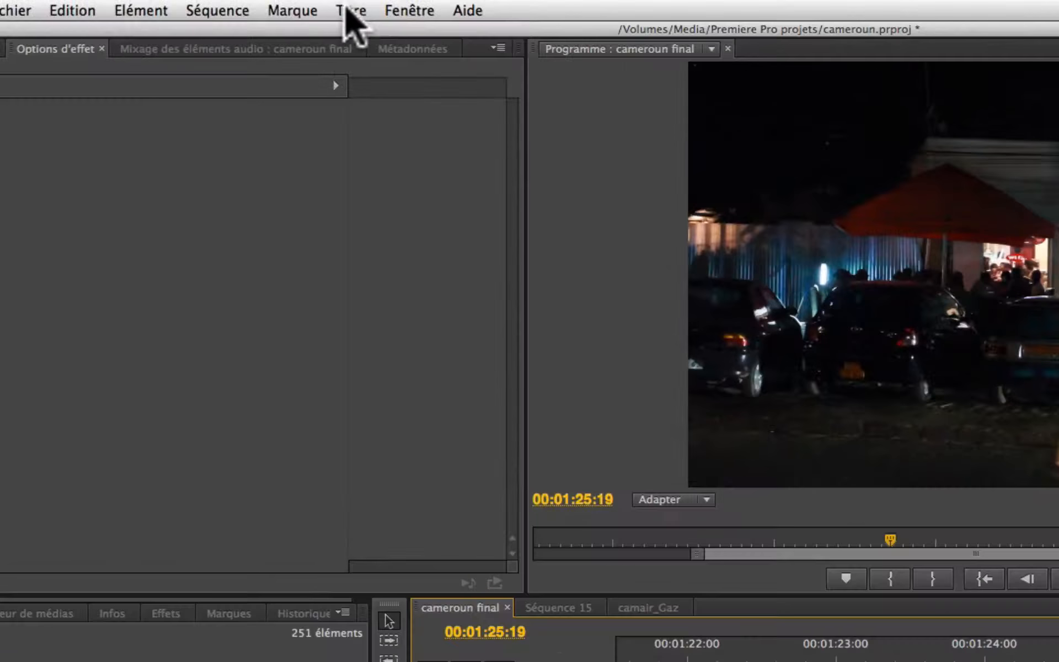
- Start a new title based on a template and preview Abstrait_entier in the Corporate Abstract group
left_click(353, 12)
mouse_move(353, 69)
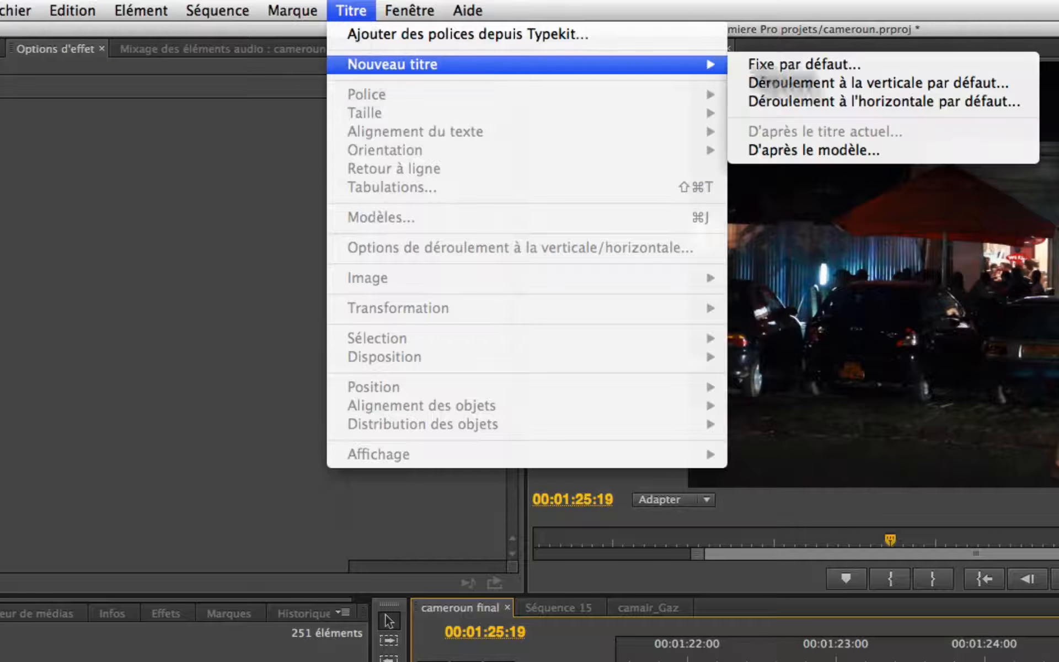
left_click(896, 148)
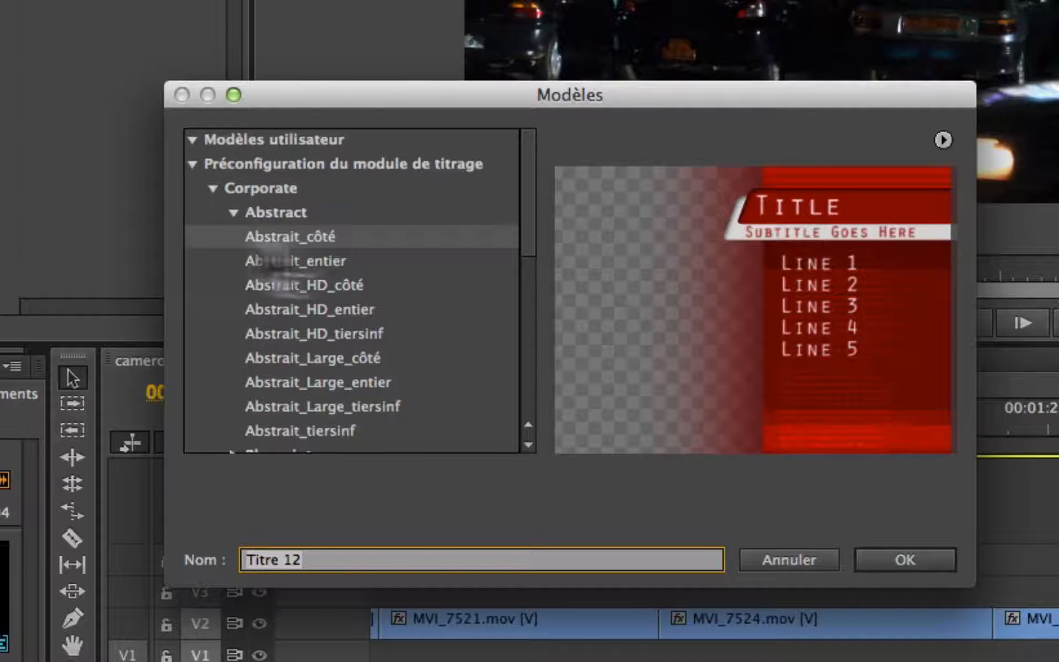
left_click(287, 259)
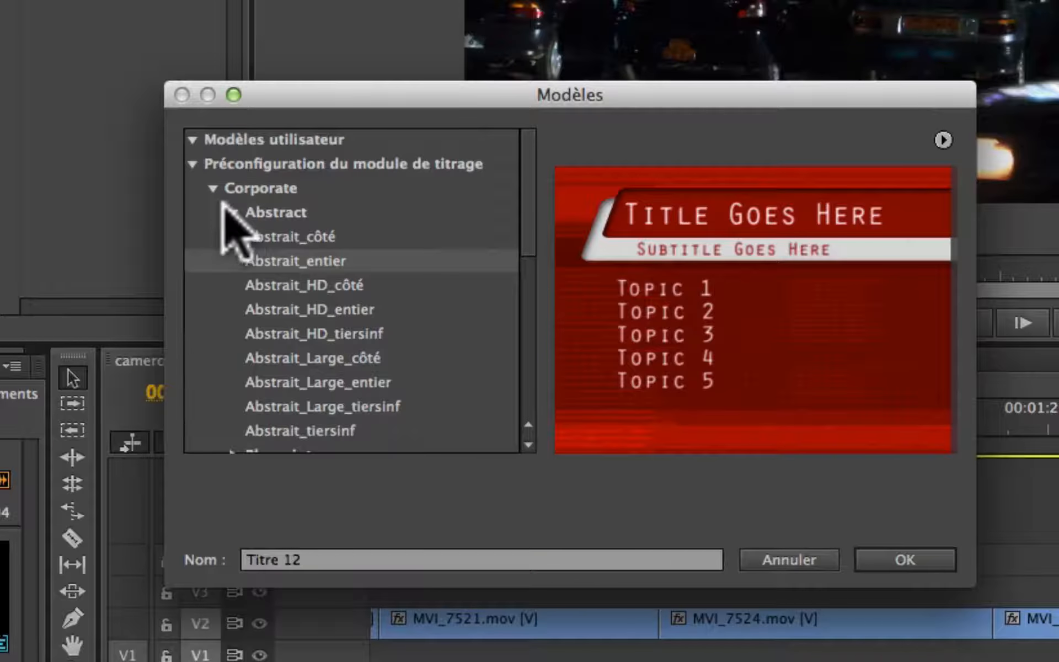
left_click(224, 207)
left_click(233, 212)
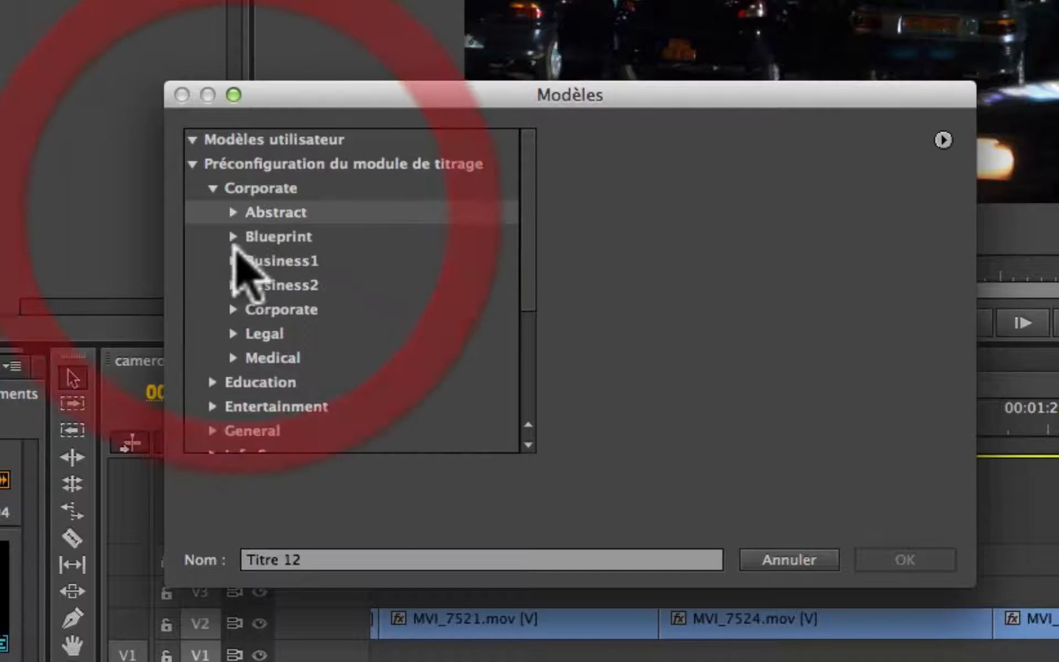
- Preview the Blueprint title templates one after another, from Bleu_entier1 to Bleu_tiersinf
left_click(232, 236)
left_click(304, 285)
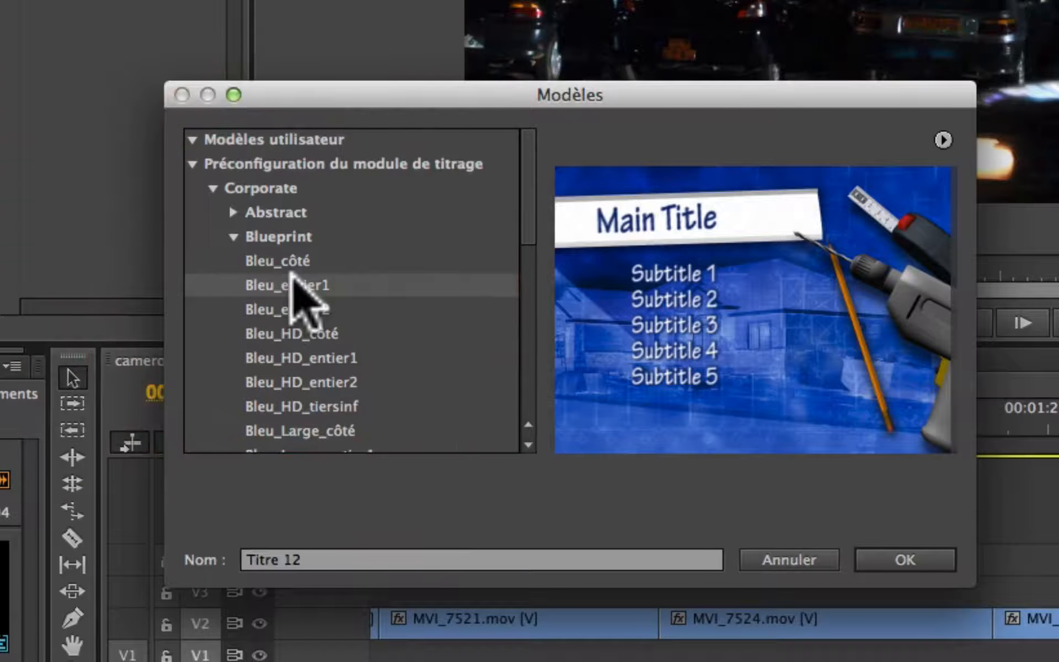
key("Down")
key("Down")
key("Down")
key("Down")
key("Down")
key("Down")
key("Down")
key("Down")
key("Down")
key("Down")
key("Down")
key("Down")
key("Down")
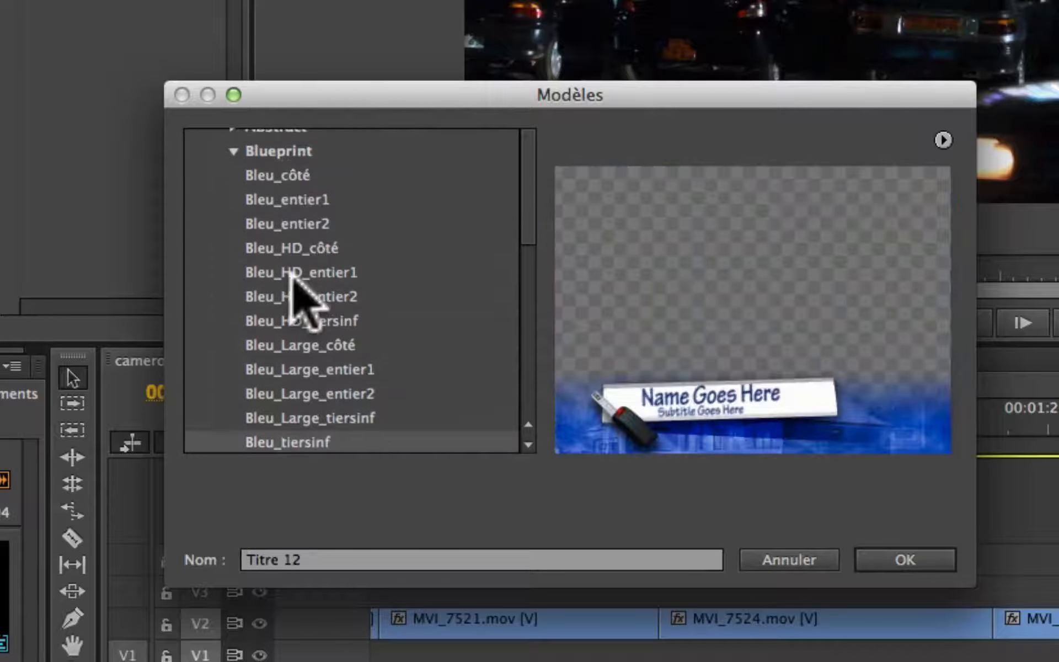
key("Down")
key("Down")
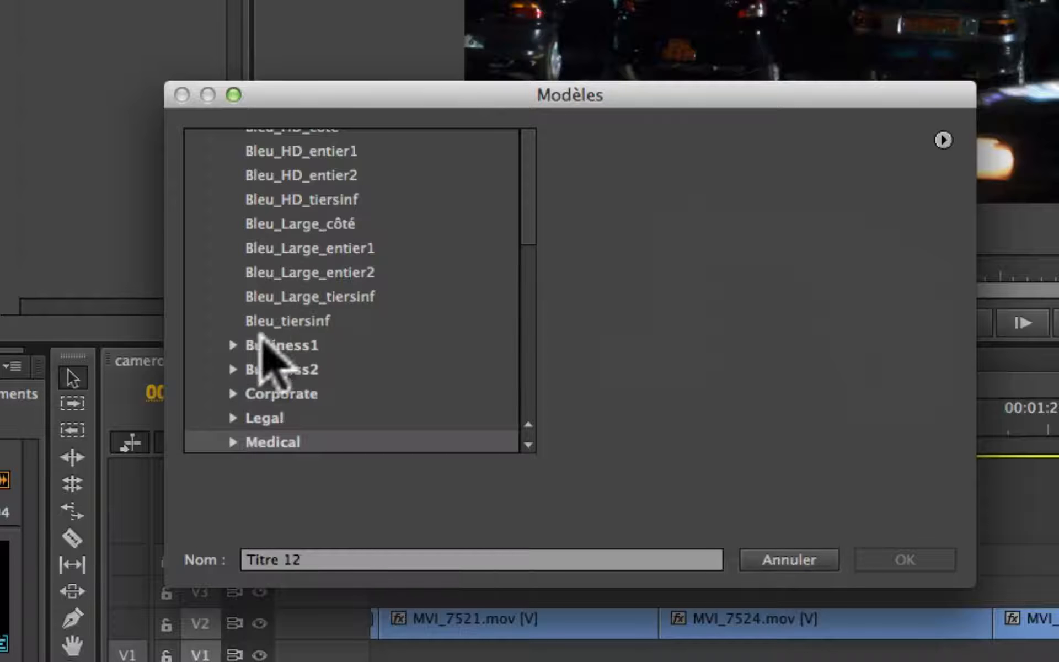
- Preview the Business1 templates and create the title Titre 12 from Professionnel1 tiersinf
left_click(233, 346)
left_click(259, 368)
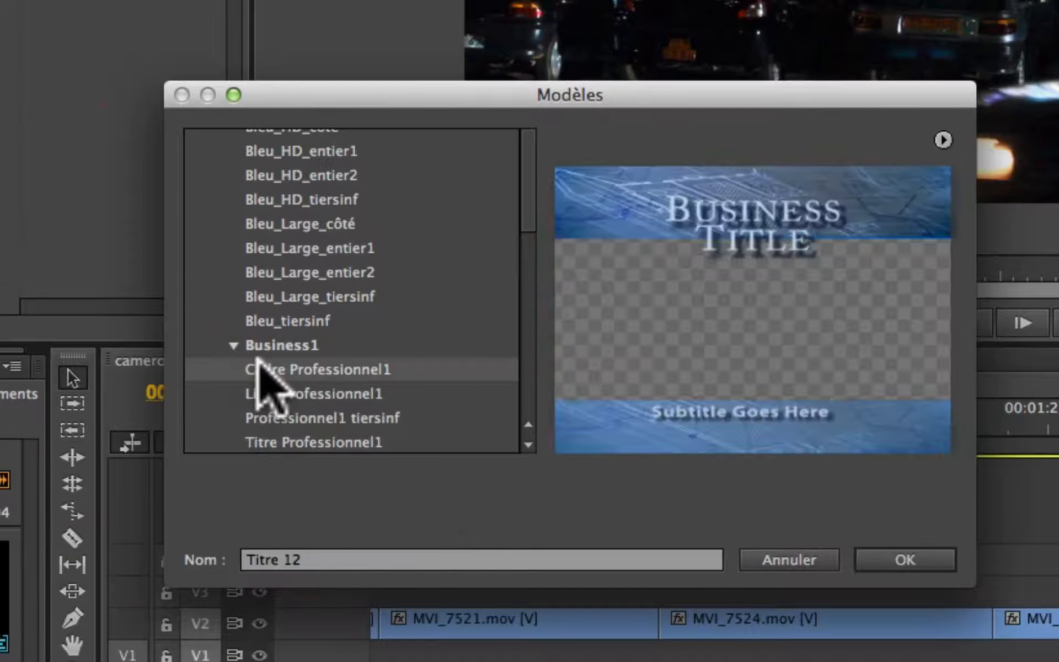
key("Down")
left_click(312, 400)
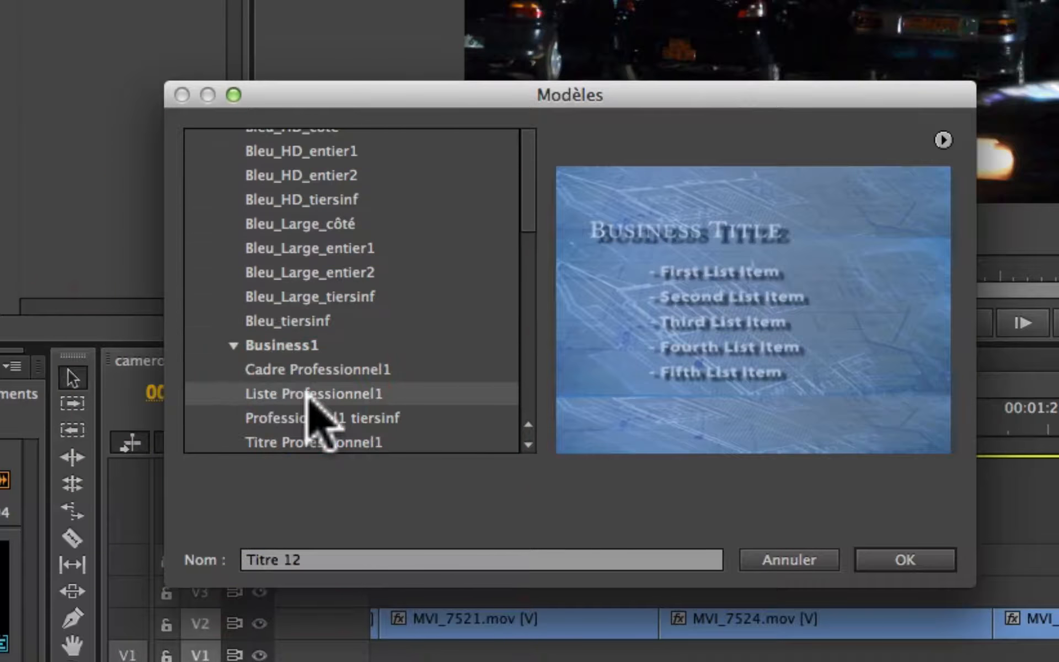
key("Down")
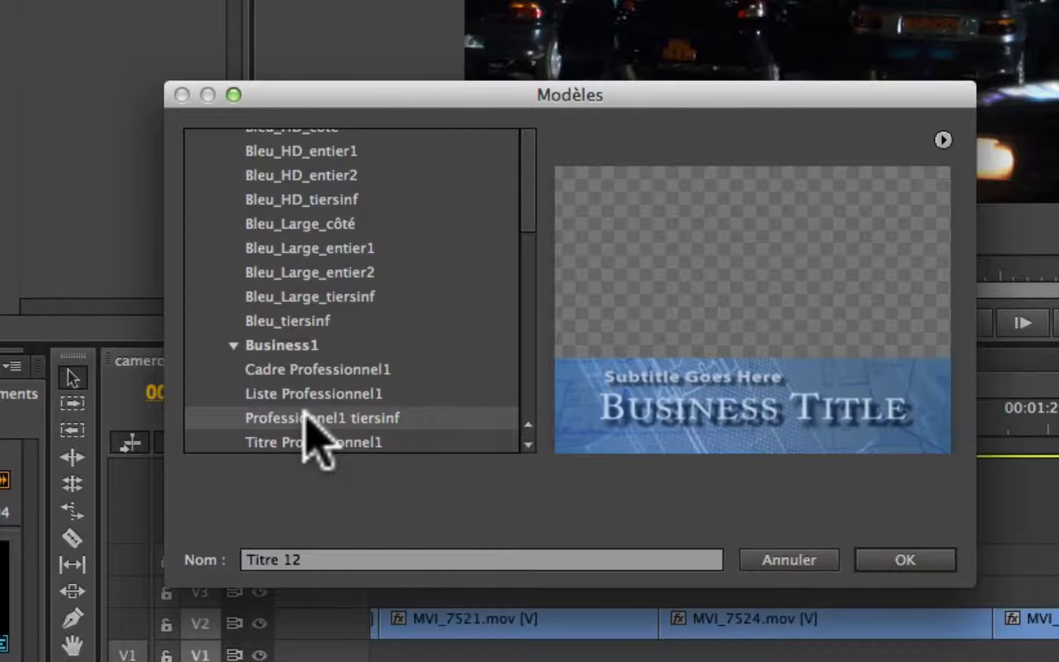
left_click(326, 420)
left_click(886, 559)
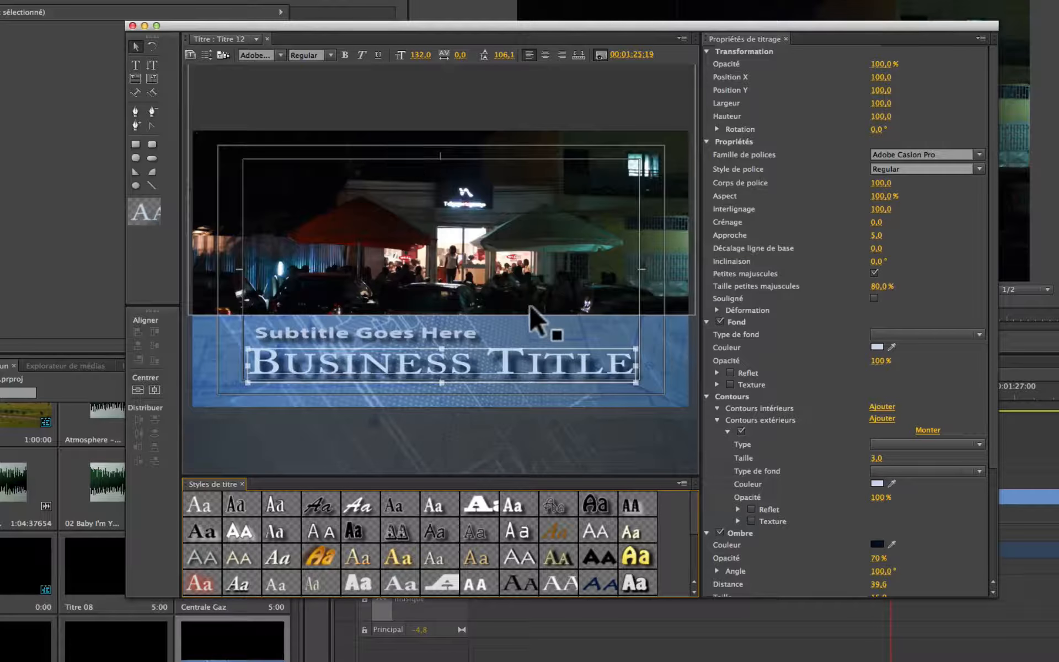
- Replace the template's "Business Title" text with "Yaounde"
left_click(408, 363)
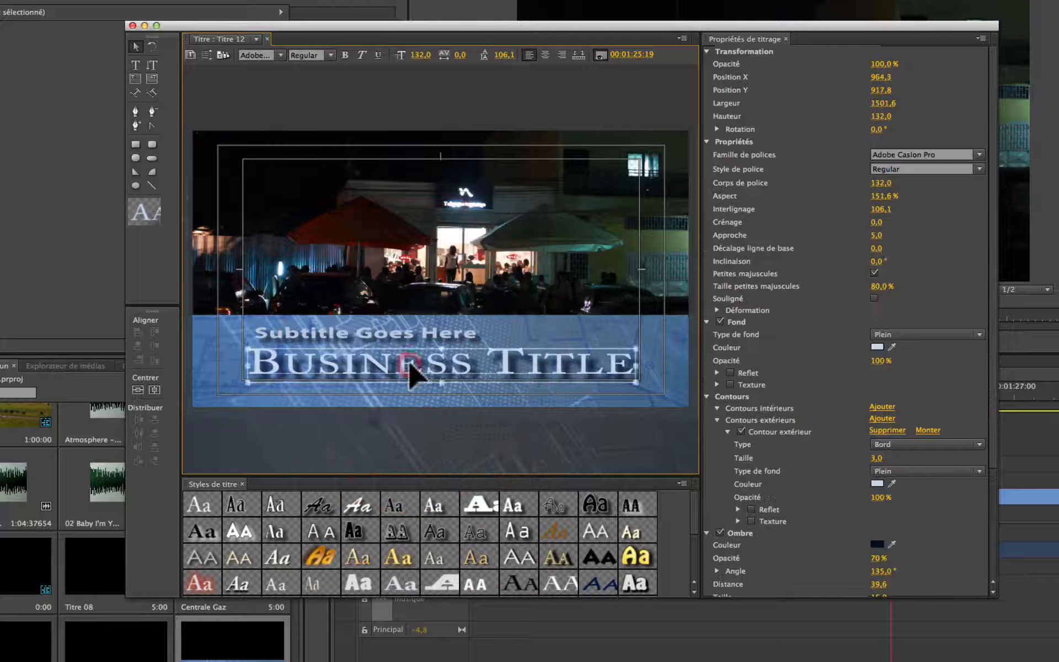
double_click(411, 367)
left_click_drag(254, 360, 632, 365)
key("super+v")
type("Y")
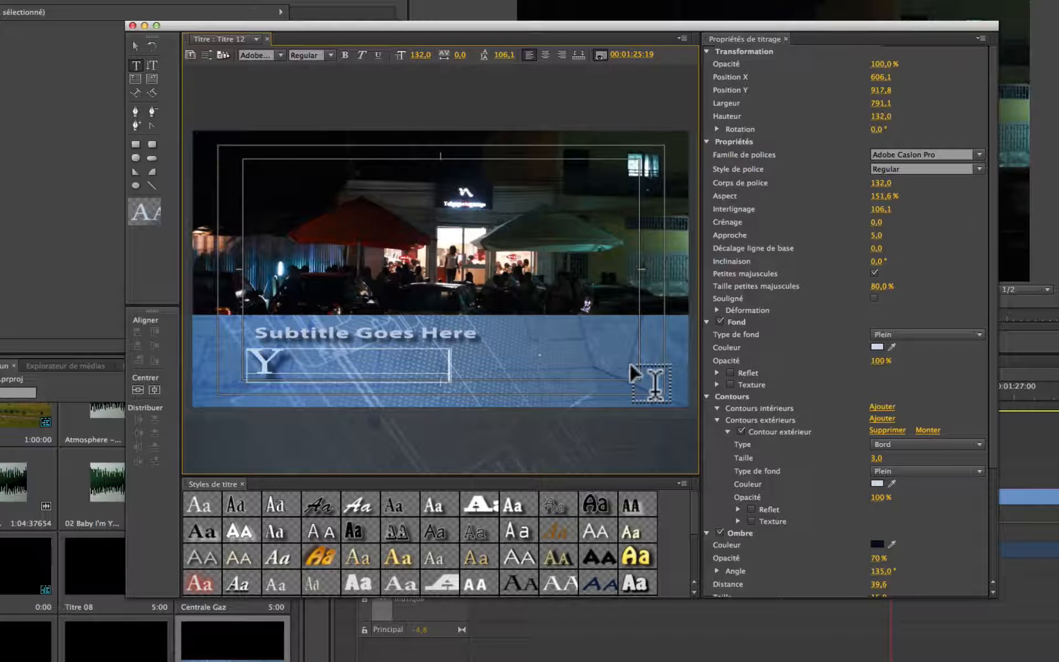
type("aound")
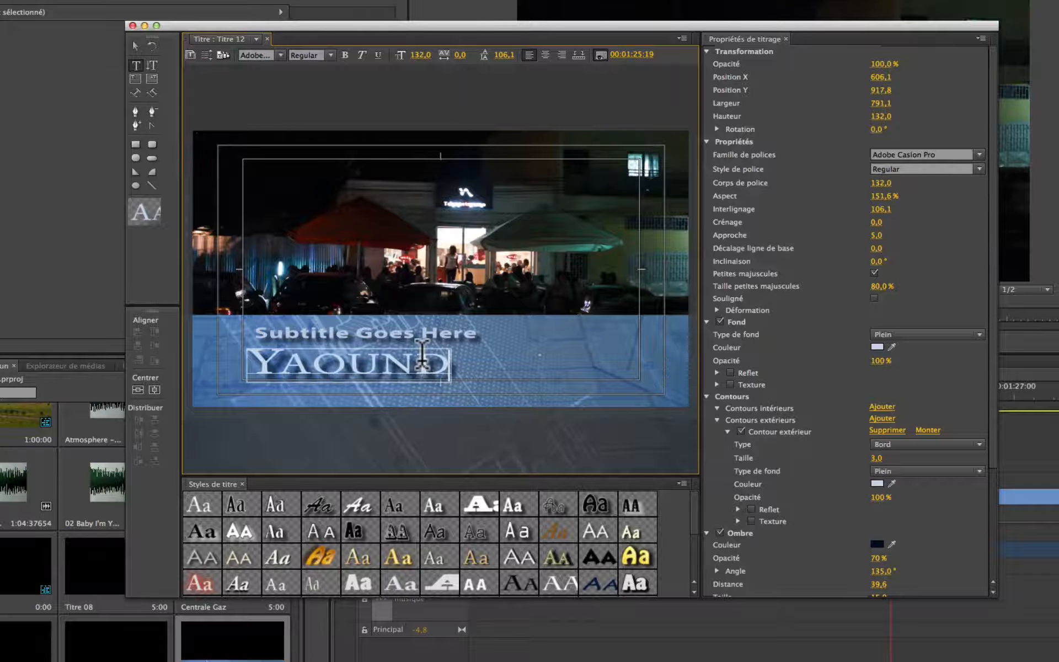
type("e")
- Replace the subtitle text with "Restaurant" and move it to the right in the blue band, to about X 1374, Y 805
left_click_drag(468, 331, 252, 333)
type("R")
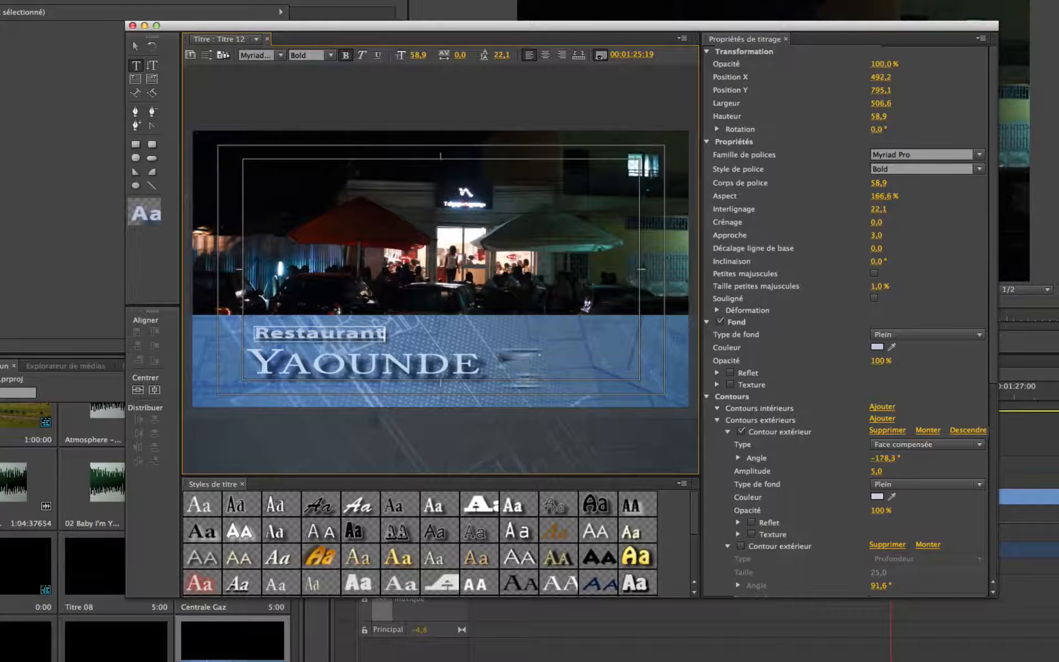
left_click(135, 46)
left_click_drag(321, 311, 545, 332)
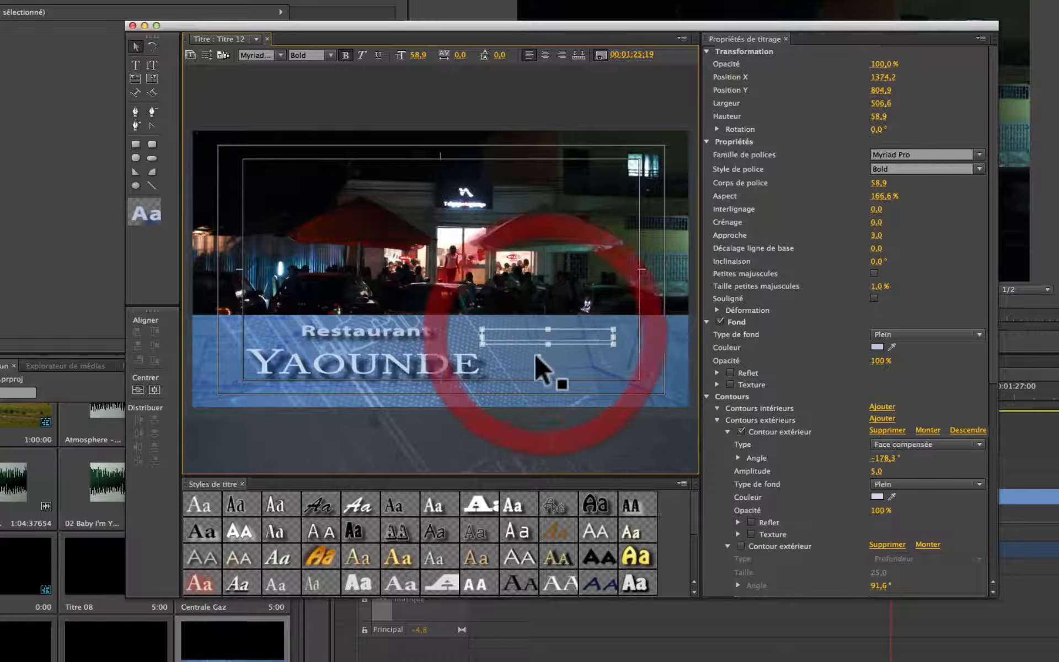
- Move the "Yaounde" text to the right so that it lines up under "Restaurant"
left_click(450, 364)
left_click(136, 46)
left_click_drag(315, 372, 442, 366)
- Try several title styles on the "Yaounde" text, including Brush Script Std Medium, Adobe Garamond Pro Bold and a bold italic style
left_click(135, 65)
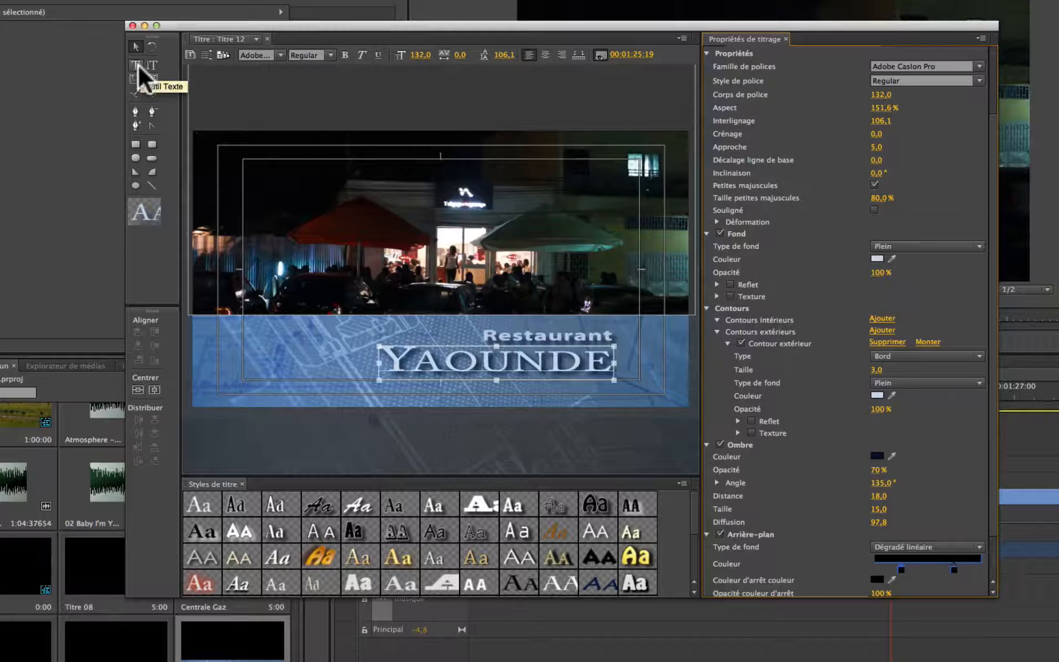
left_click(513, 361)
left_click(459, 360)
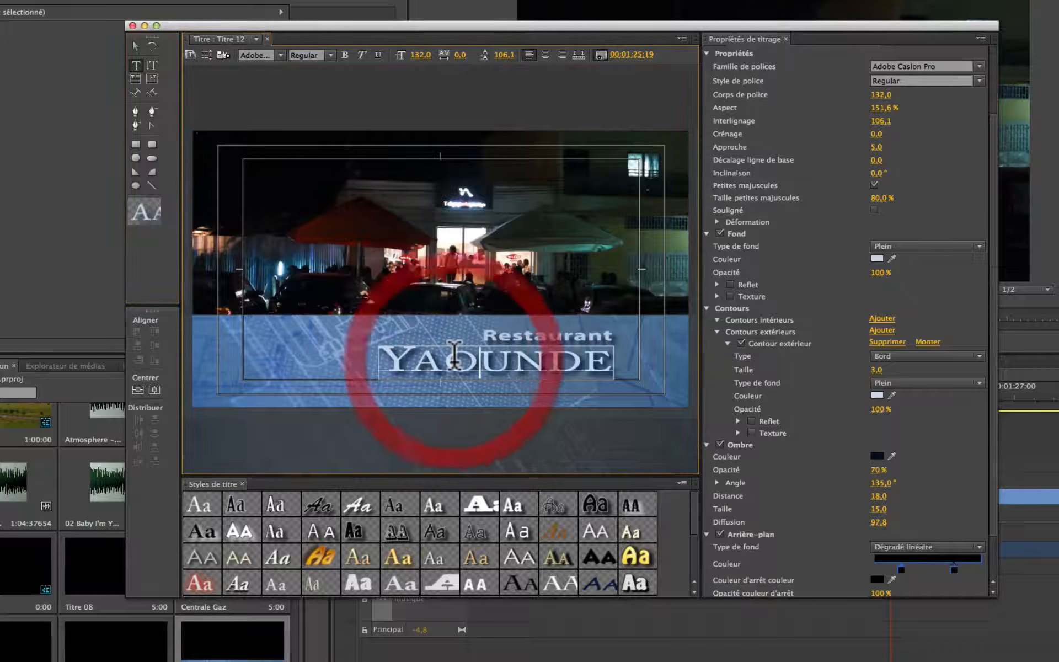
left_click(324, 505)
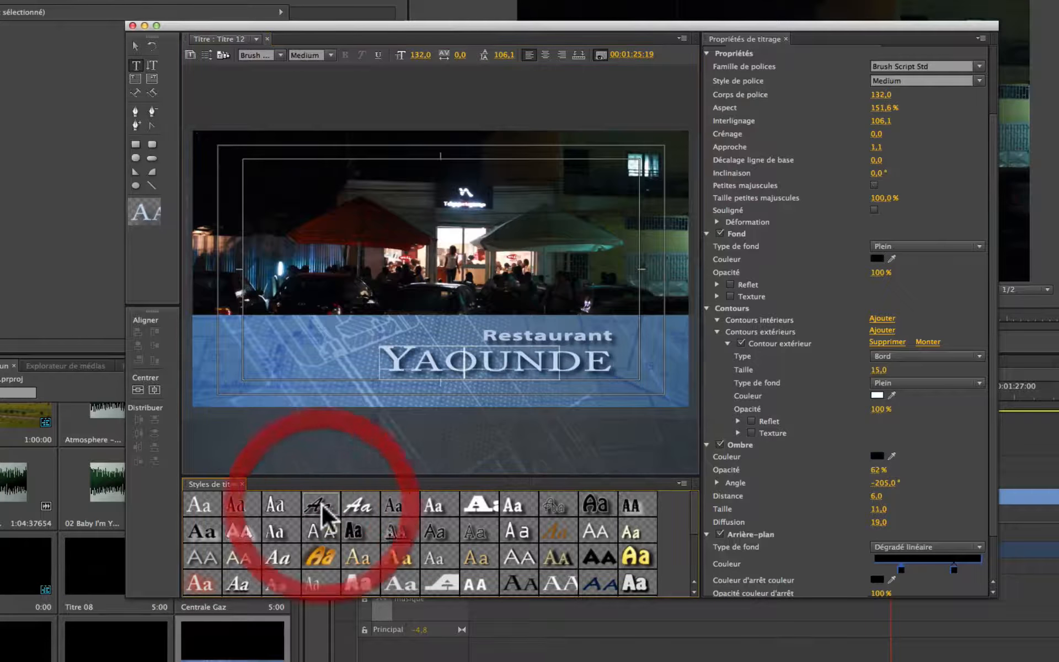
left_click(398, 509)
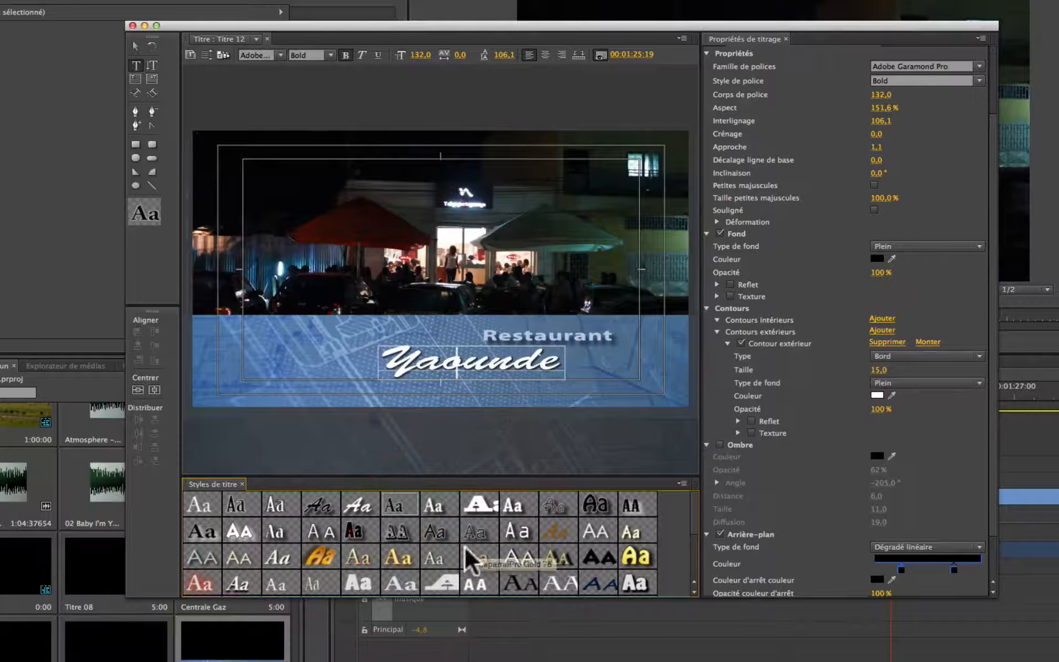
left_click(323, 558)
left_click(279, 560)
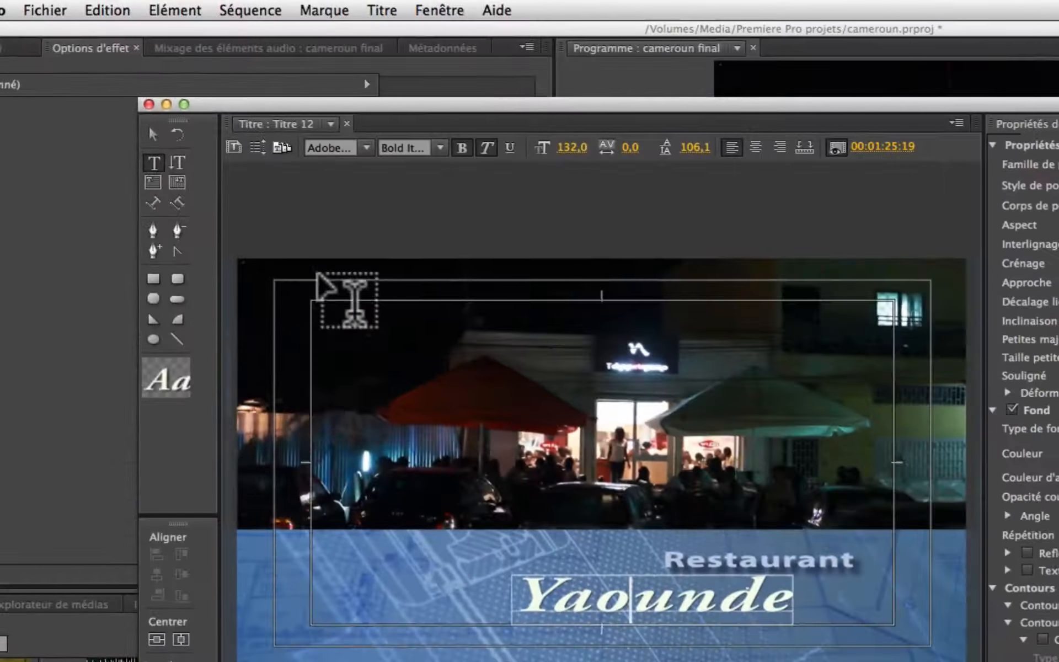
- Open the title templates and preview Tiers inférieur 1003 in the Lower Thirds group
left_click(383, 11)
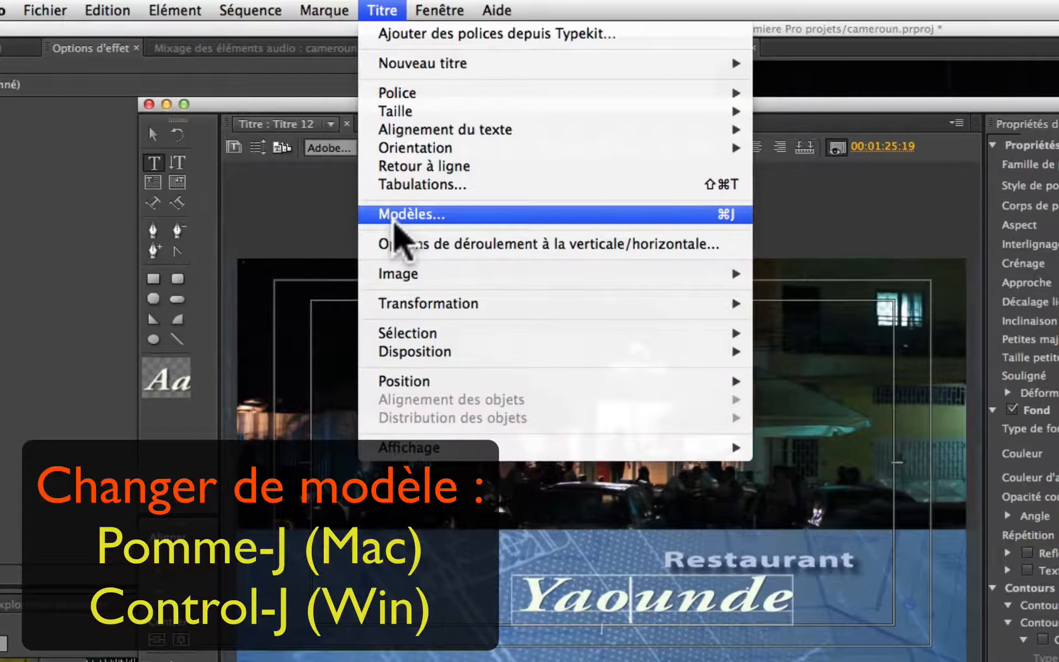
left_click(395, 216)
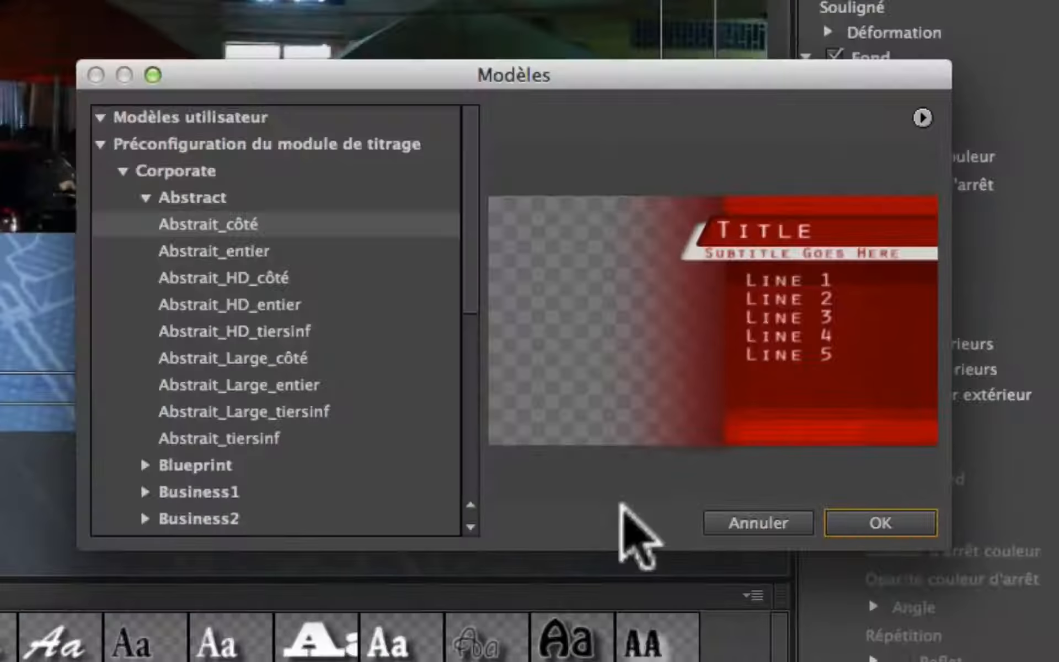
scroll(243, 379, "down", 8)
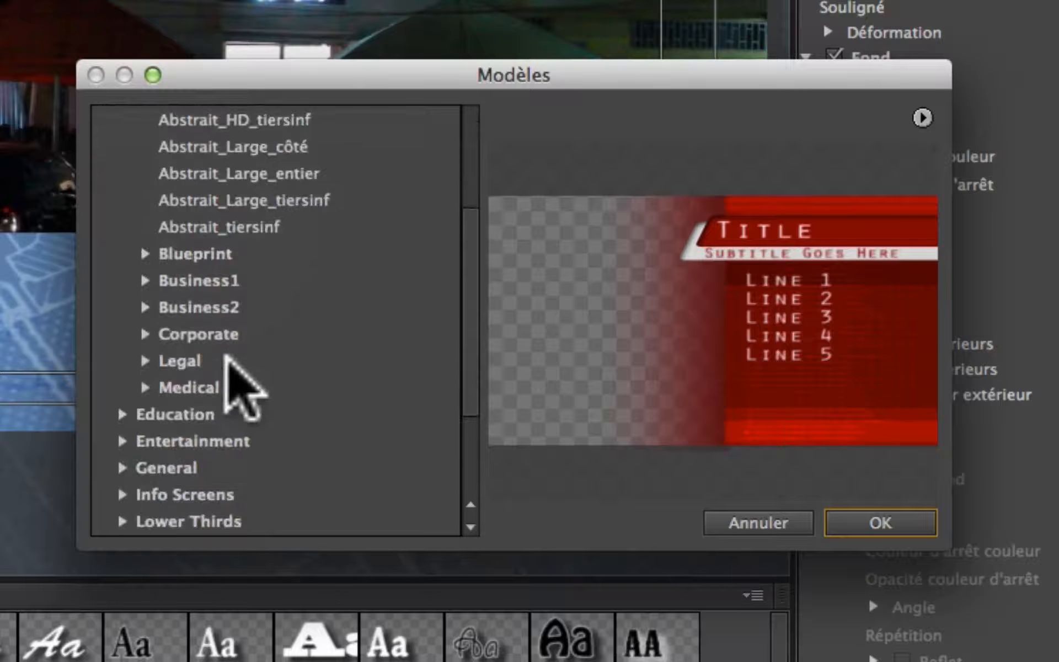
scroll(226, 356, "down", 6)
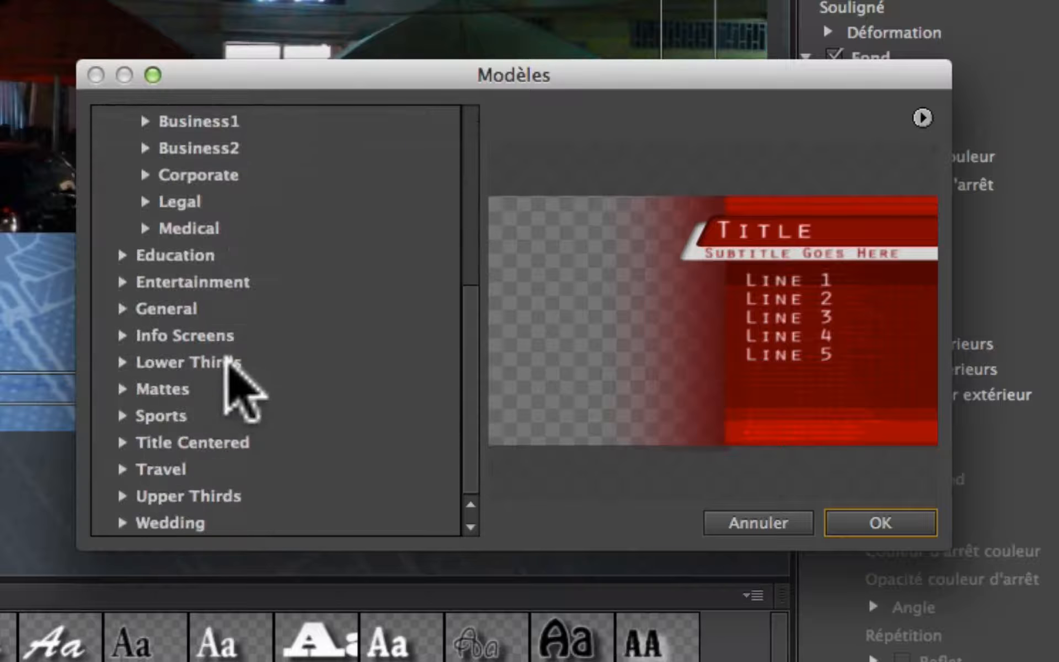
left_click(124, 362)
scroll(168, 411, "down", 5)
left_click(212, 309)
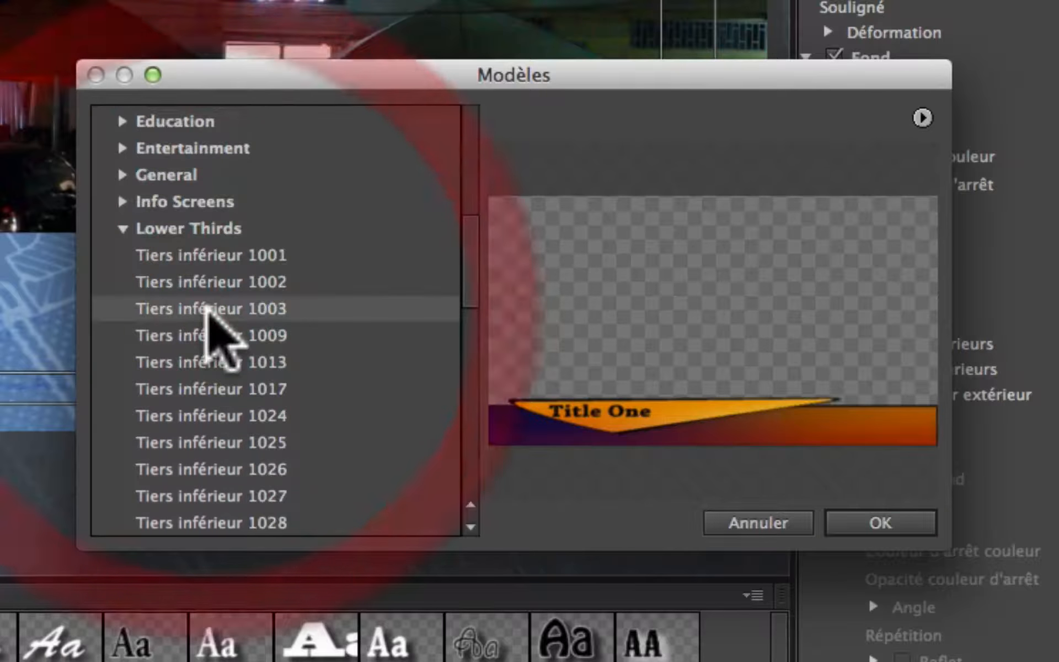
- Preview the following Lower Thirds templates one by one and apply Tiers inférieur 107 to the current title
key("Down")
key("Down")
key("Down")
key("Down")
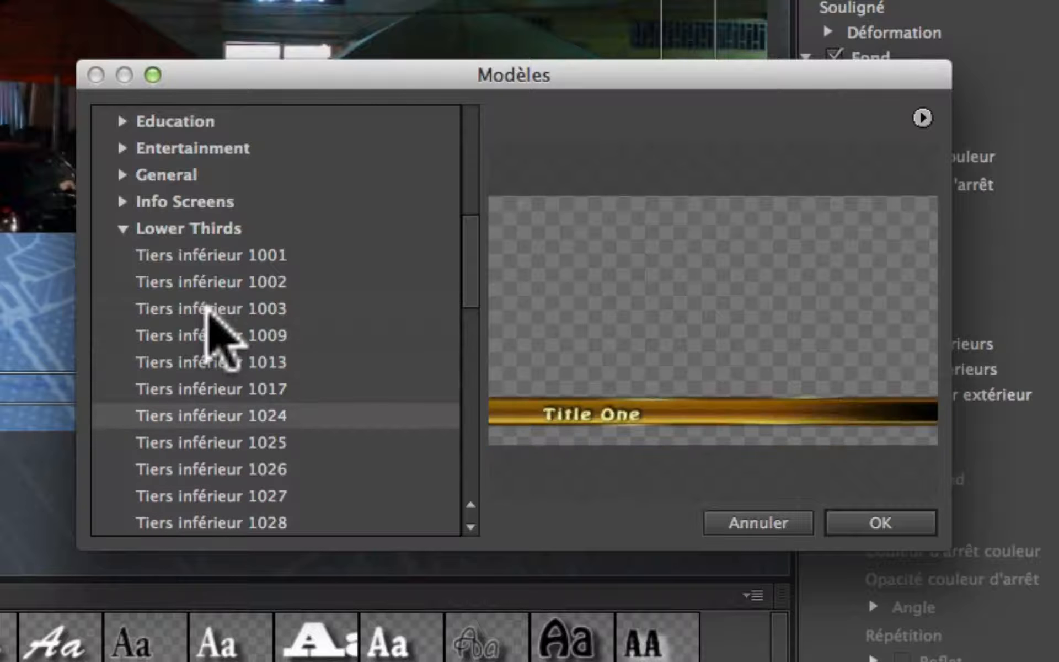
key("Down")
key("Down")
key("Down")
key("Down")
key("Down")
key("Down")
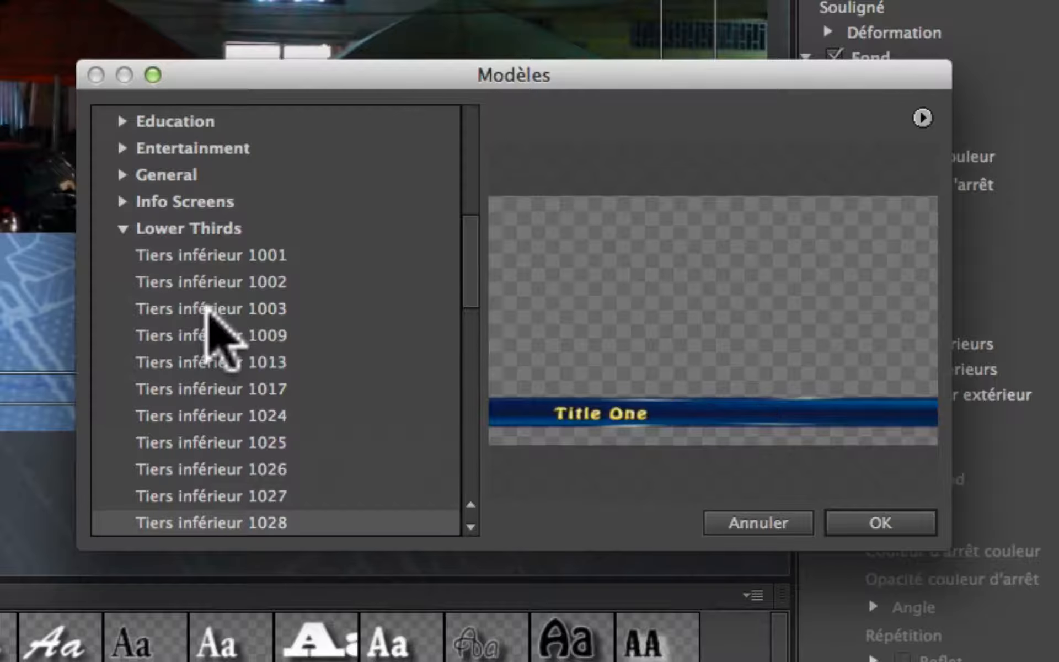
key("Down")
key("Down")
key("Down")
key("Down")
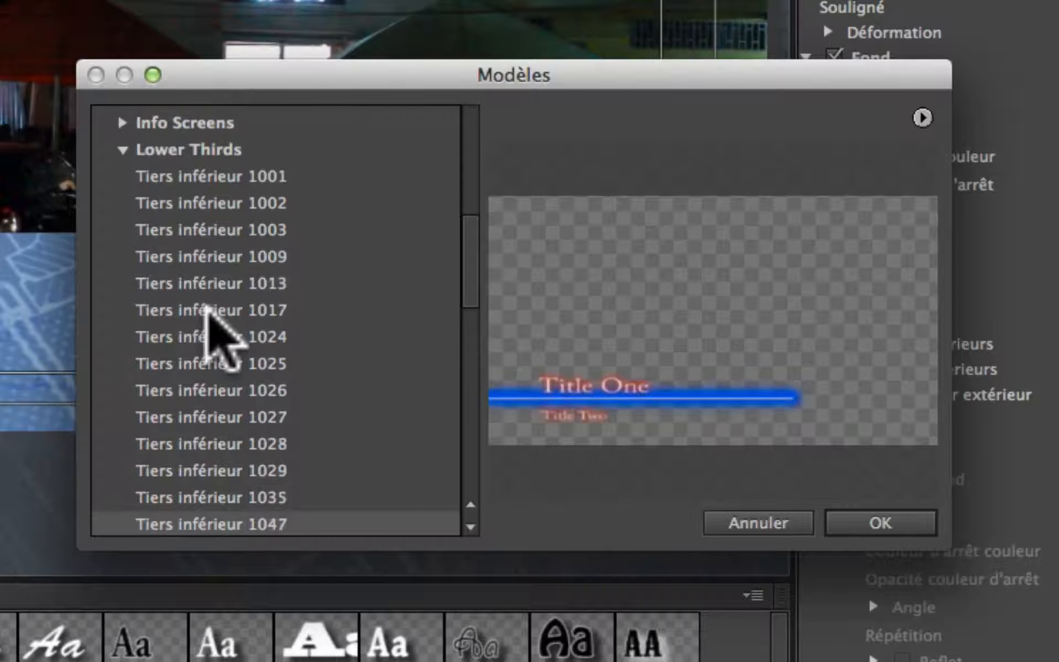
key("Down")
key("Down")
key("Down")
key("Down")
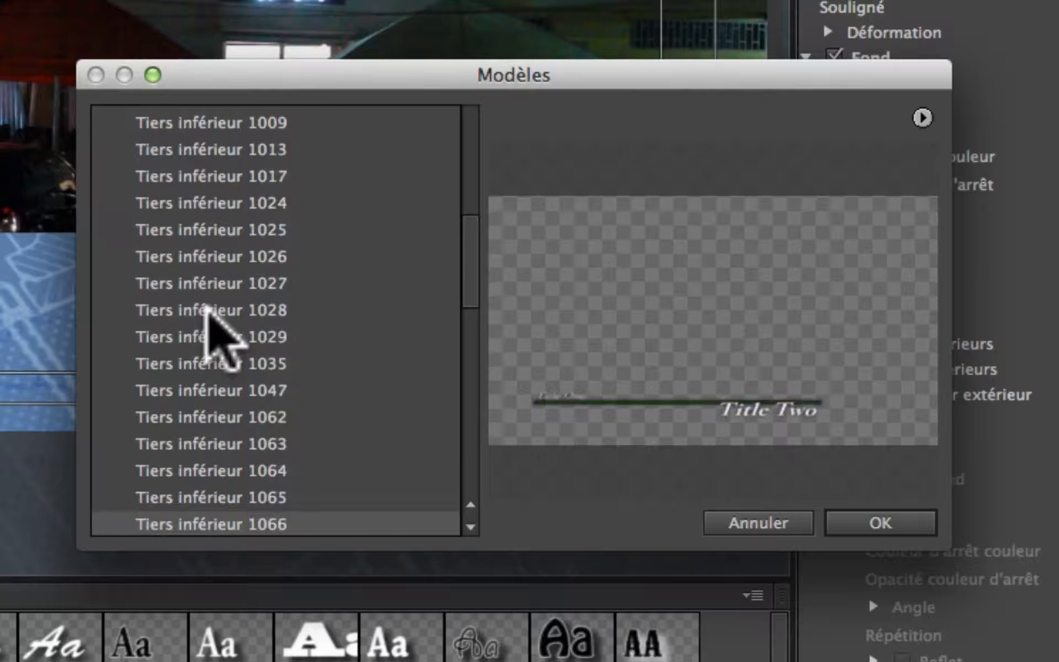
key("Down")
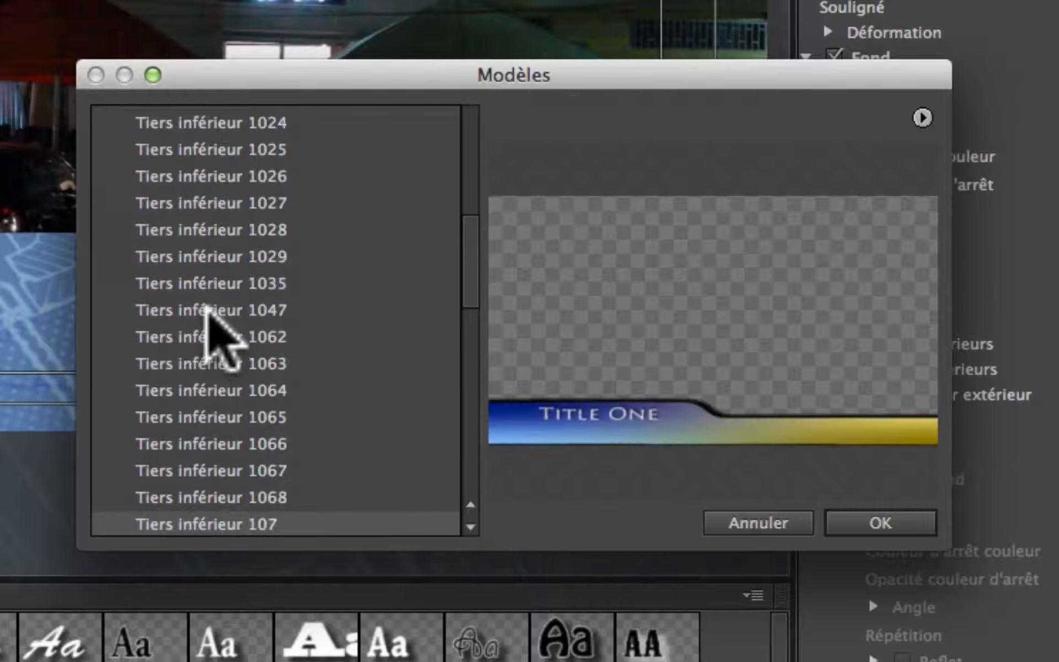
key("Escape")
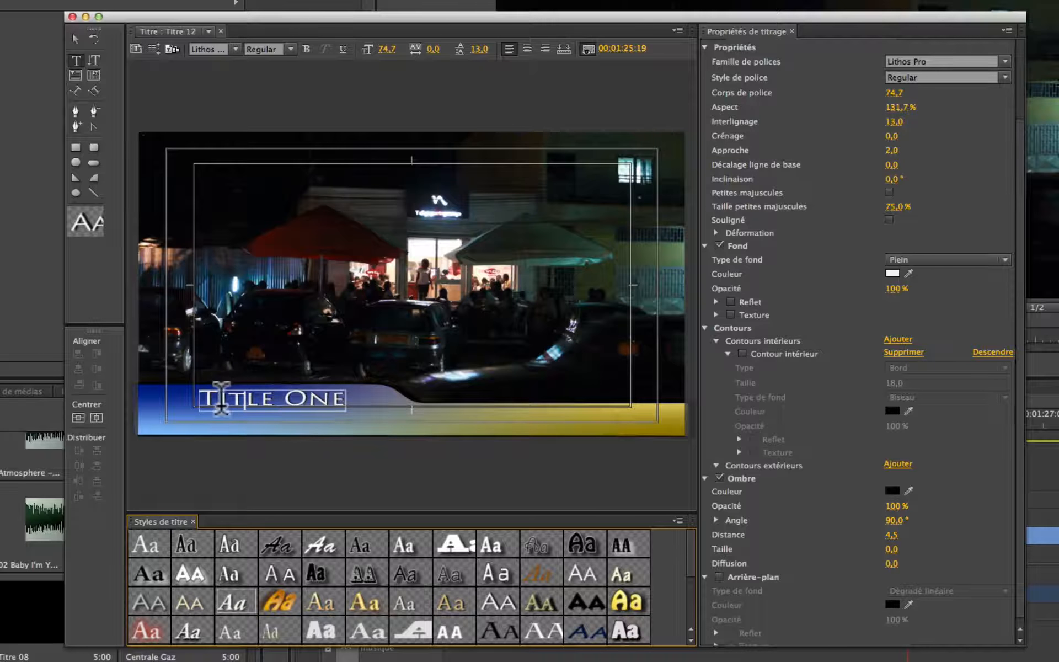
- Replace the "Title One" text with "Restaurant" and try the fonts MT Extra, Mark Paint and Lucida Fax on it
left_click_drag(204, 393, 379, 412)
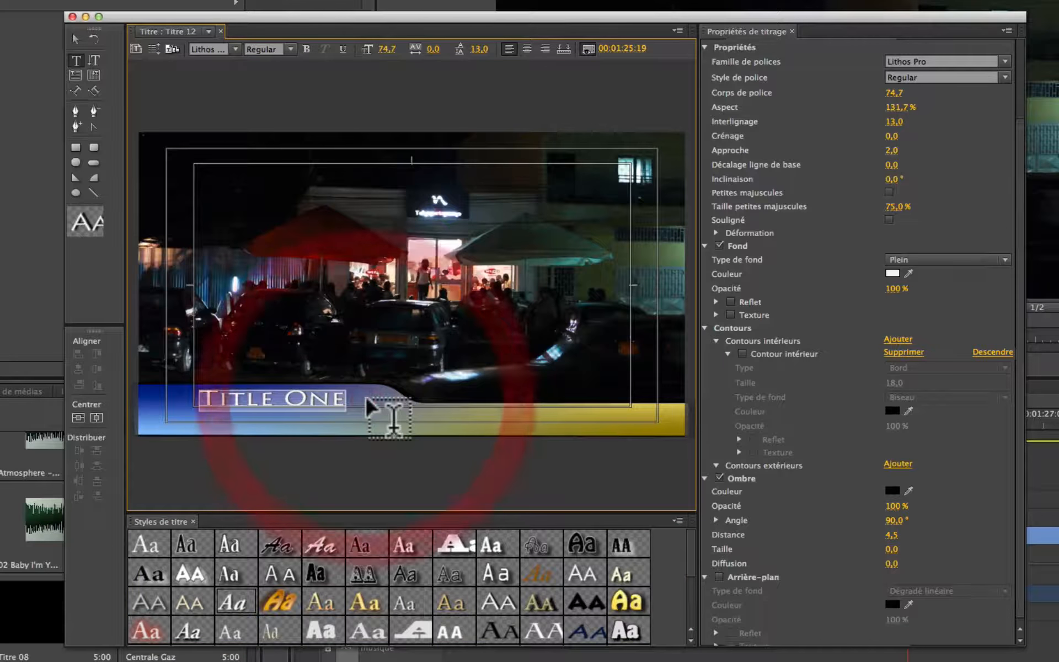
key("BackSpace")
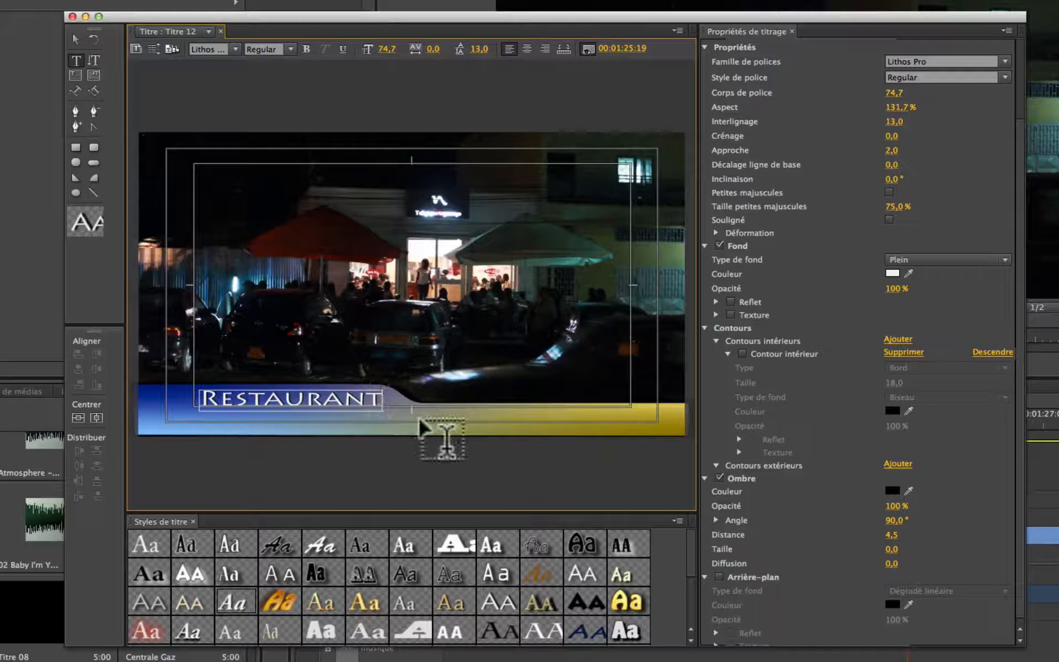
left_click(1002, 62)
left_click(911, 238)
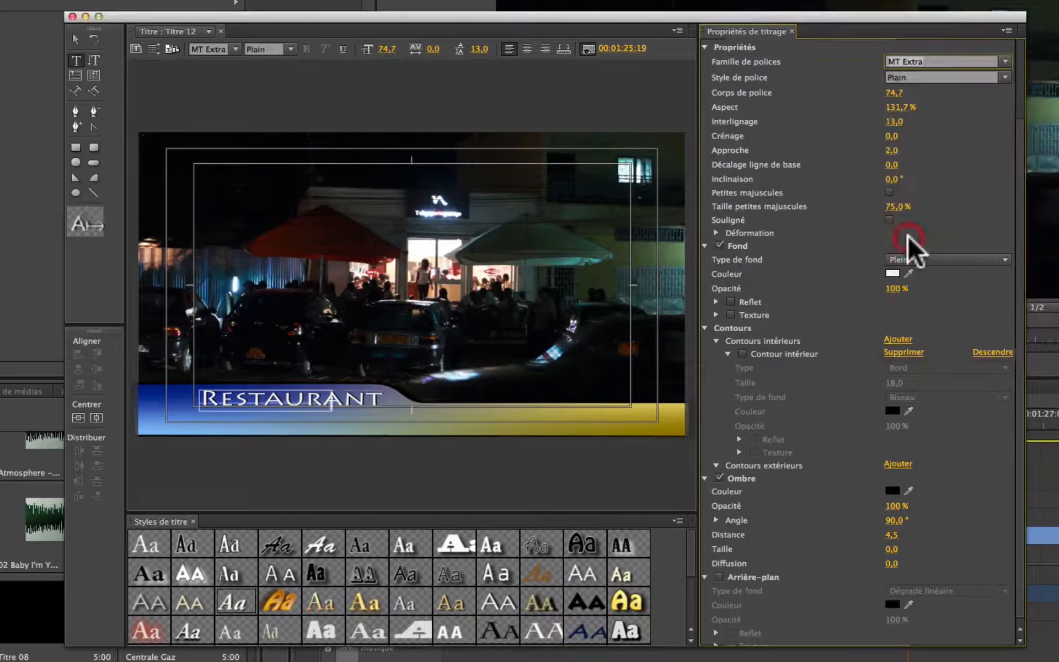
left_click(1005, 61)
left_click(926, 309)
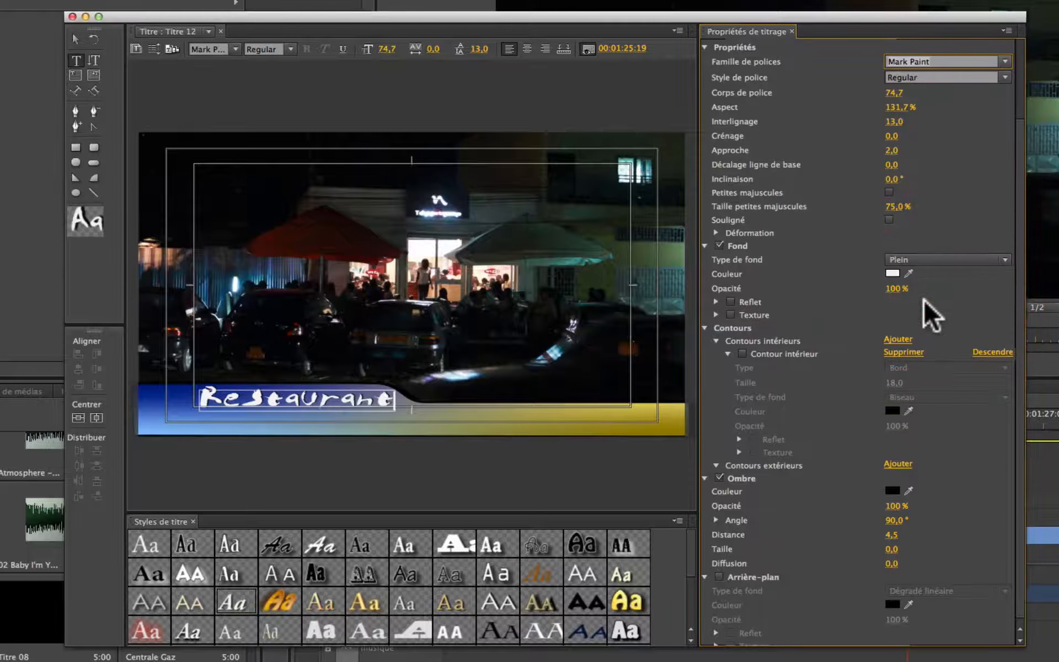
left_click(1006, 61)
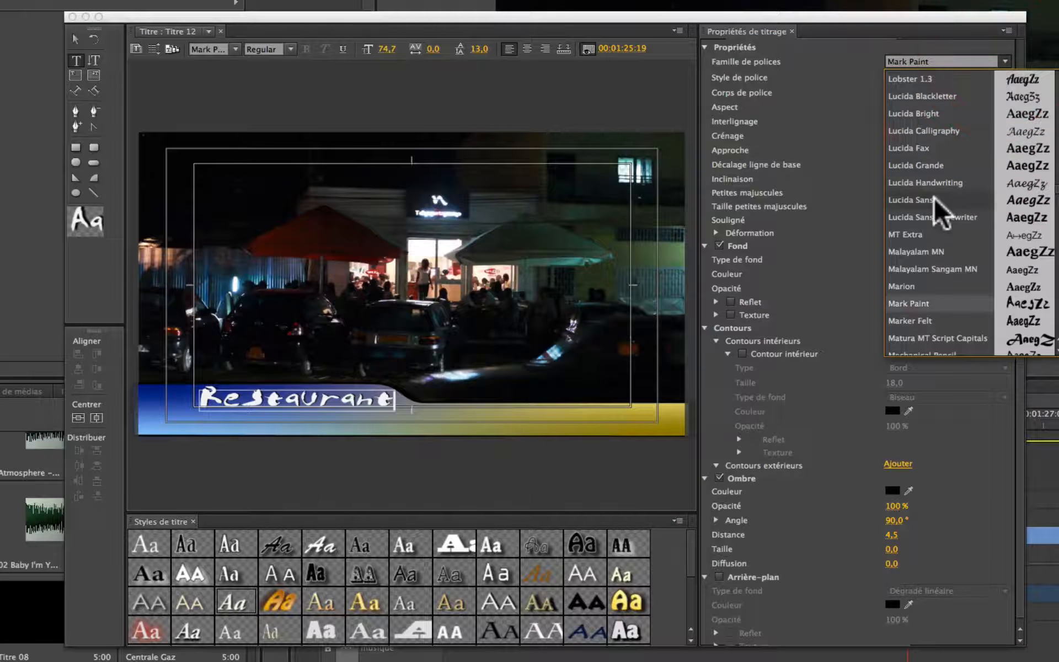
left_click(922, 161)
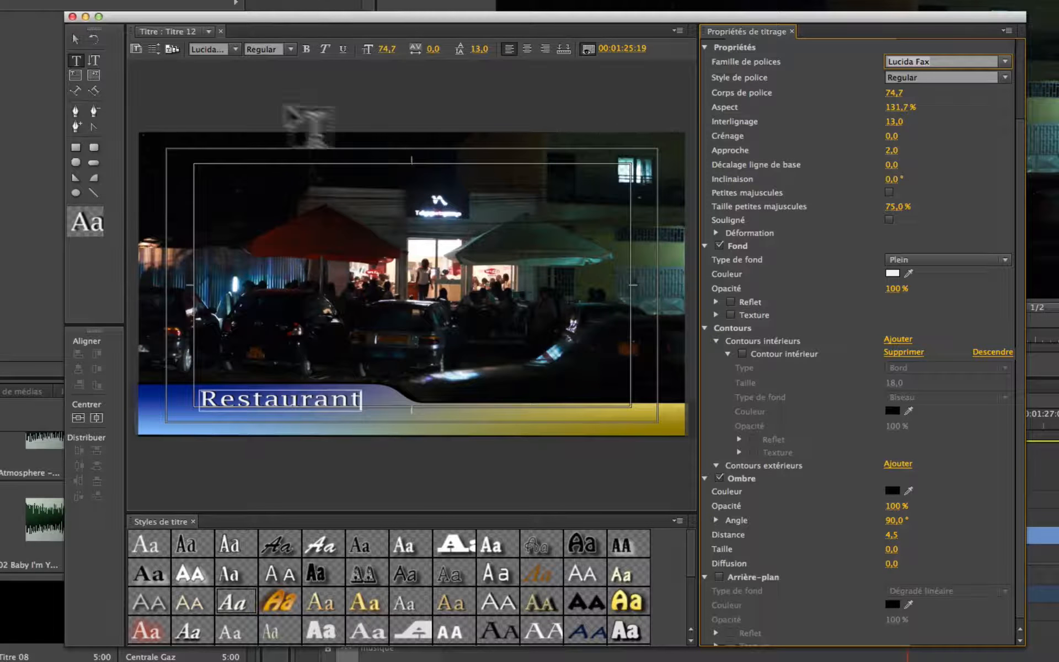
- Replace the title's current template with Tiers inférieur 1035 from the Lower Thirds group
left_click(173, 56)
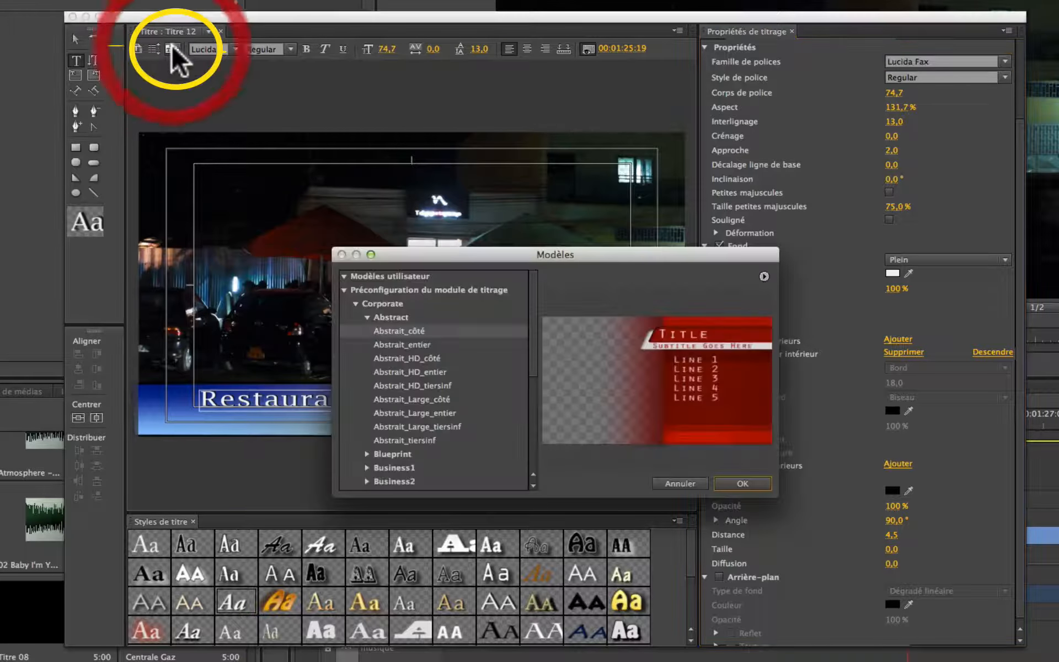
scroll(387, 359, "down", 5)
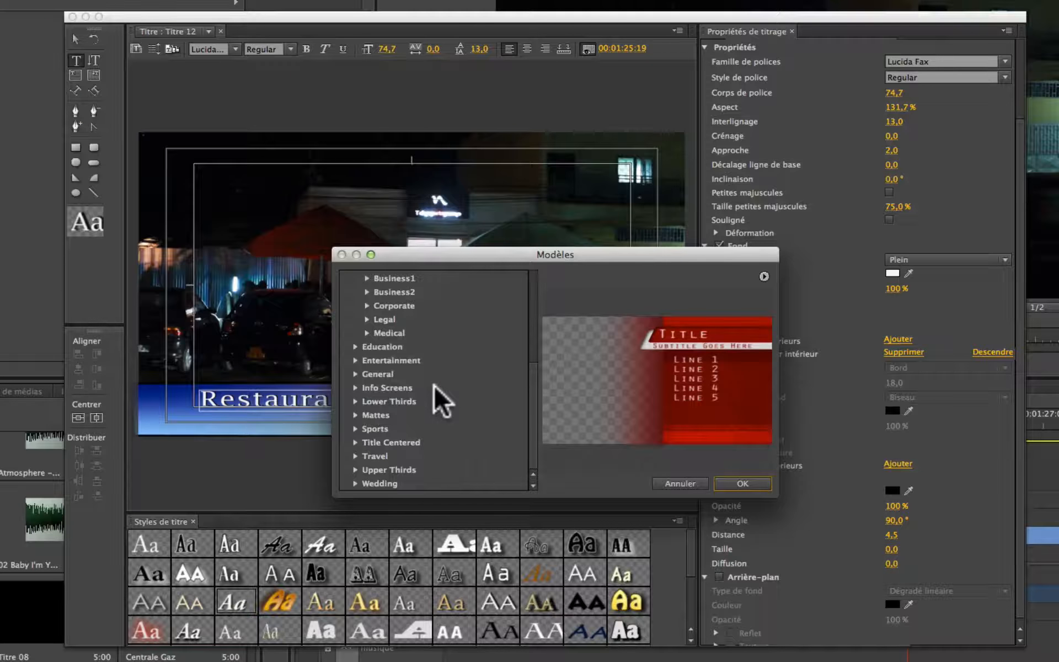
left_click(353, 400)
scroll(360, 424, "down", 3)
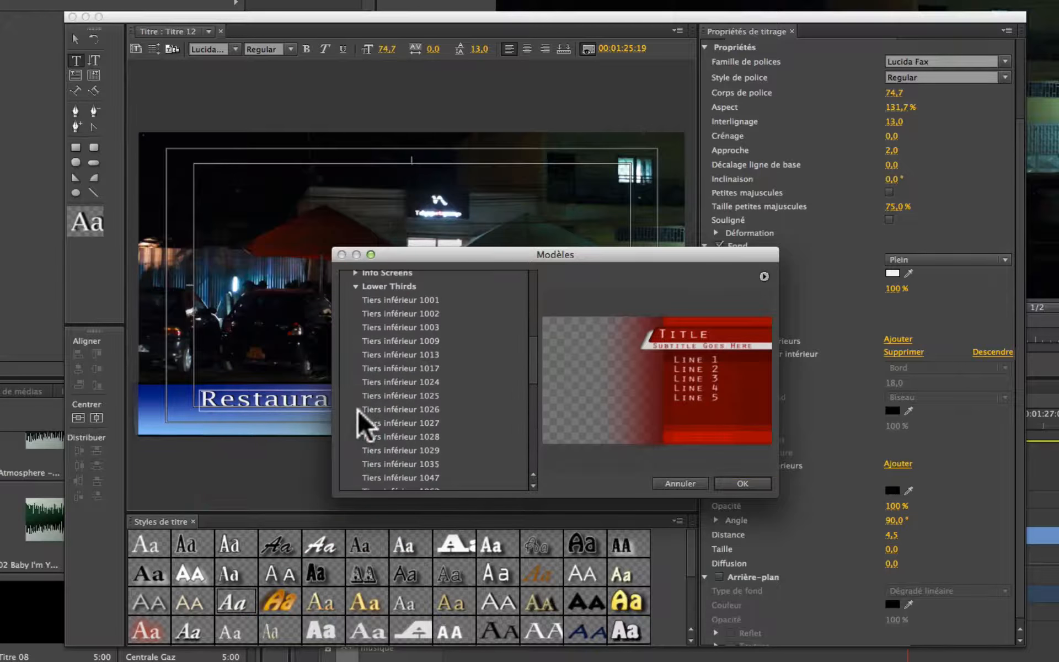
left_click(401, 463)
key("Up")
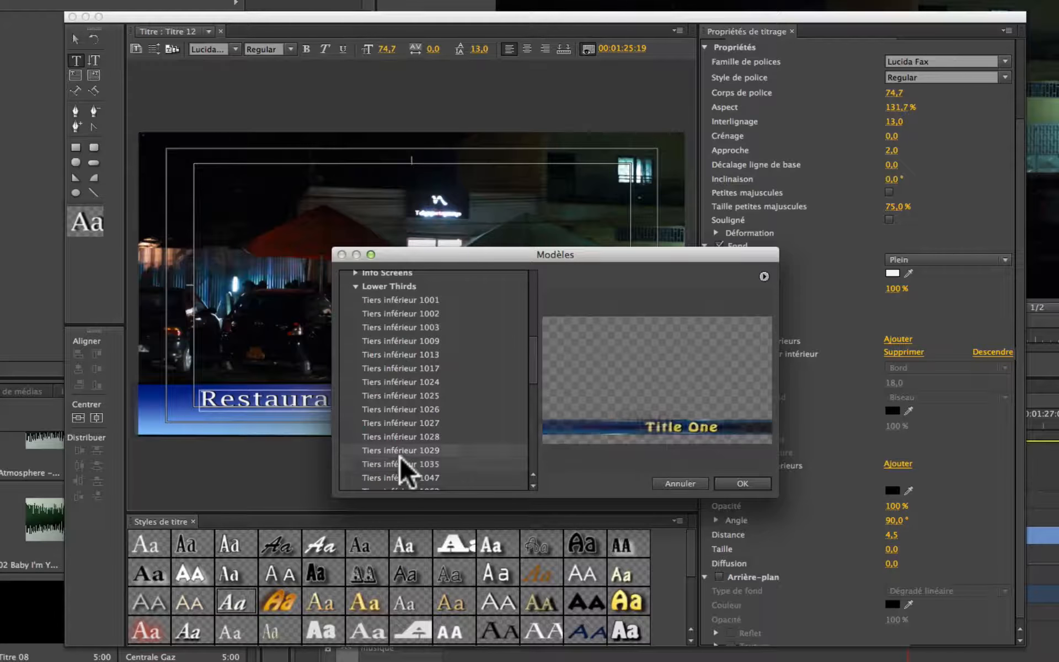
key("Down")
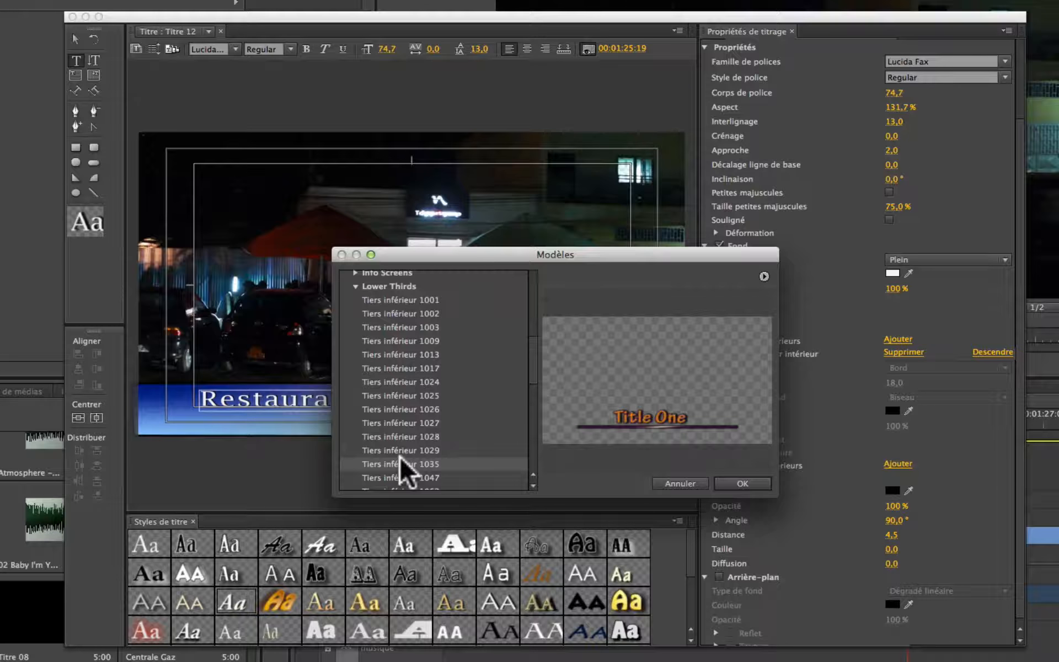
left_click(728, 482)
- Replace the template's orange "Title One" text with "Restaurant"
left_click(430, 361)
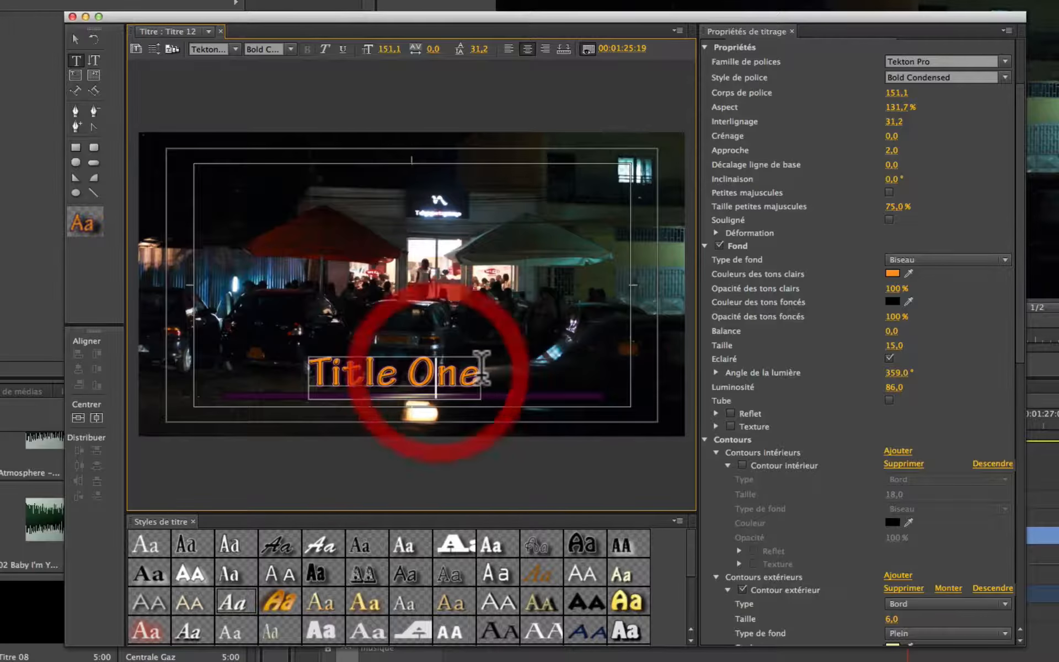
left_click(284, 375)
type("R")
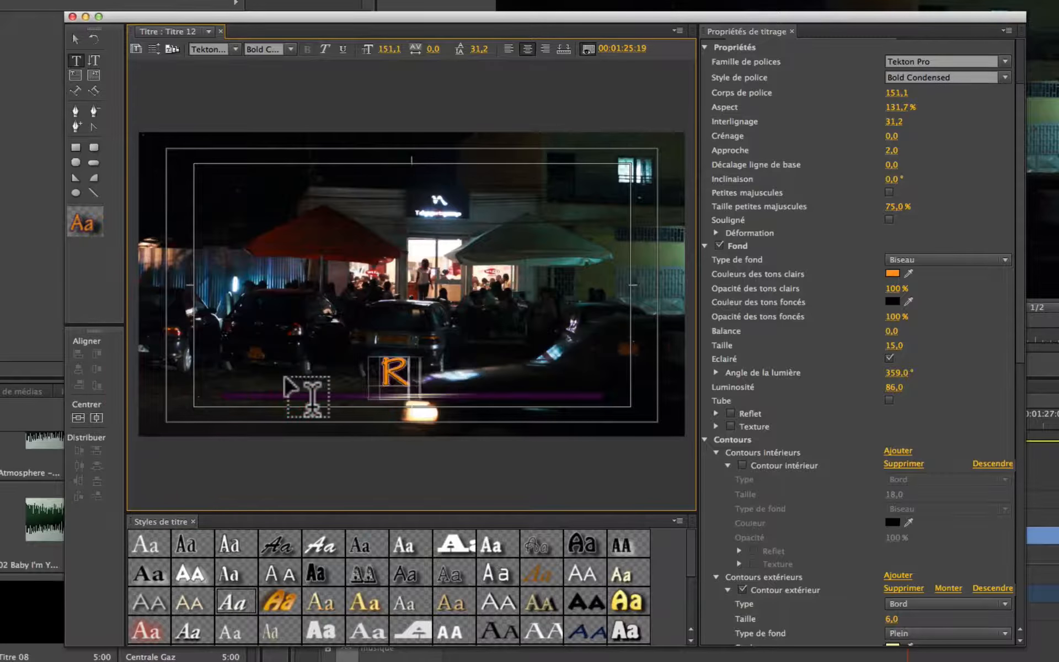
type("estaurant")
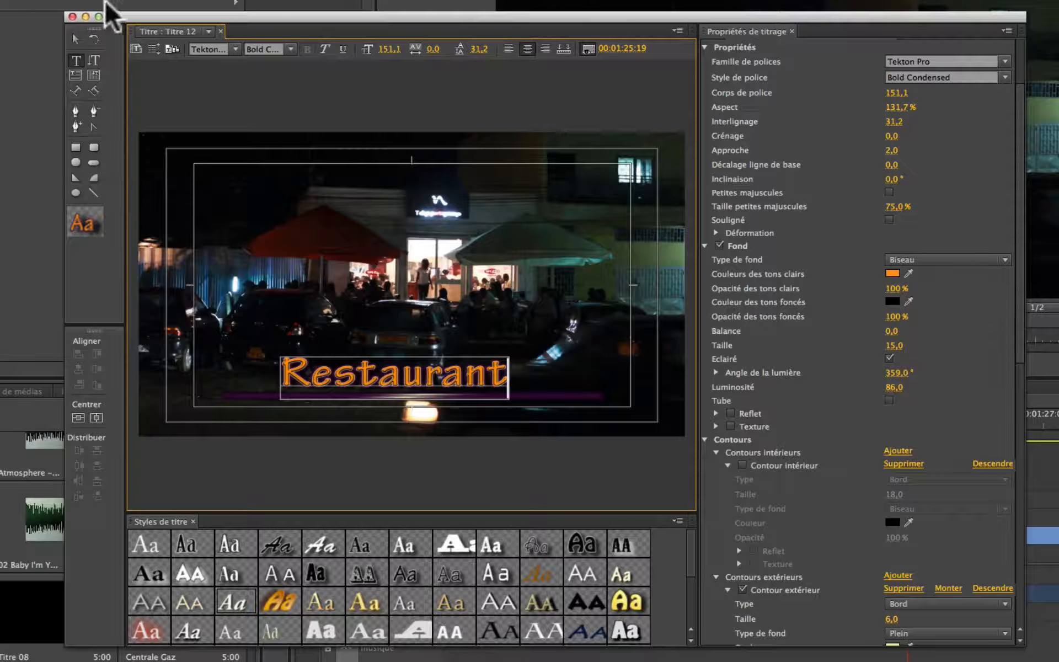
- Open the title template library again for the current title
left_click(259, 0)
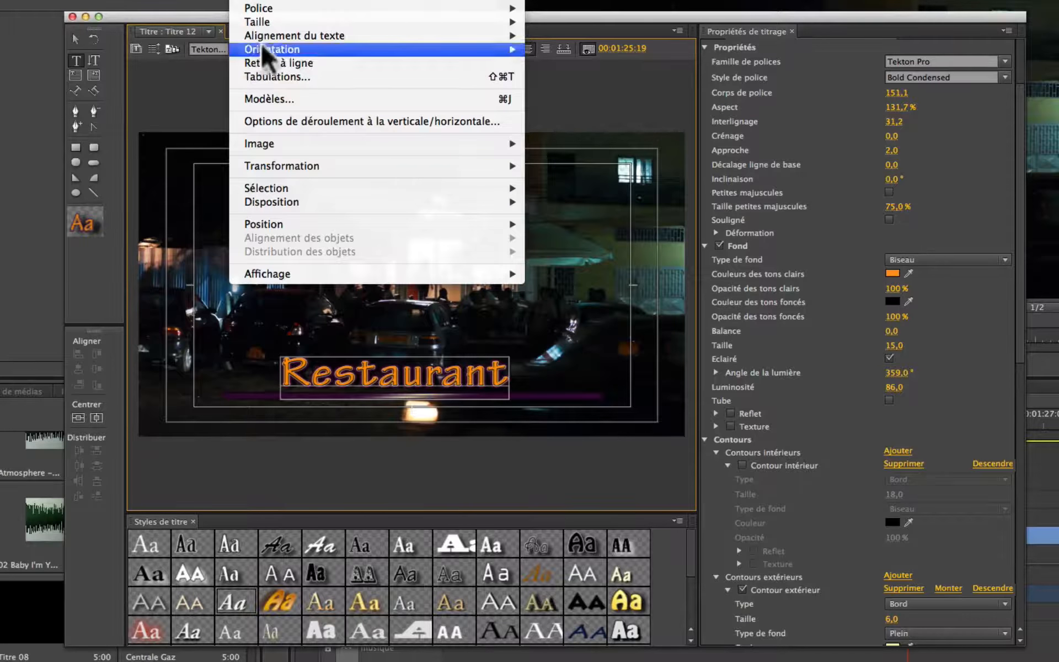
left_click(270, 98)
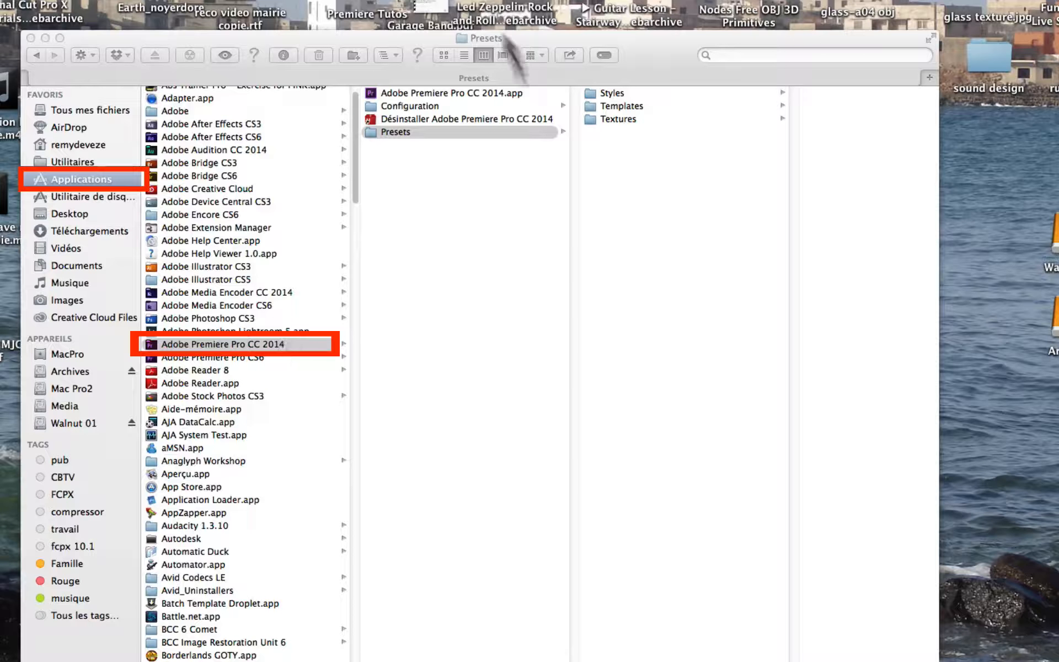
- In Finder, examine the Styles and Templates folders in Adobe Premiere Pro CC 2014's Presets, including Corporate, and return to Premiere Pro
left_click(386, 134)
left_click(592, 92)
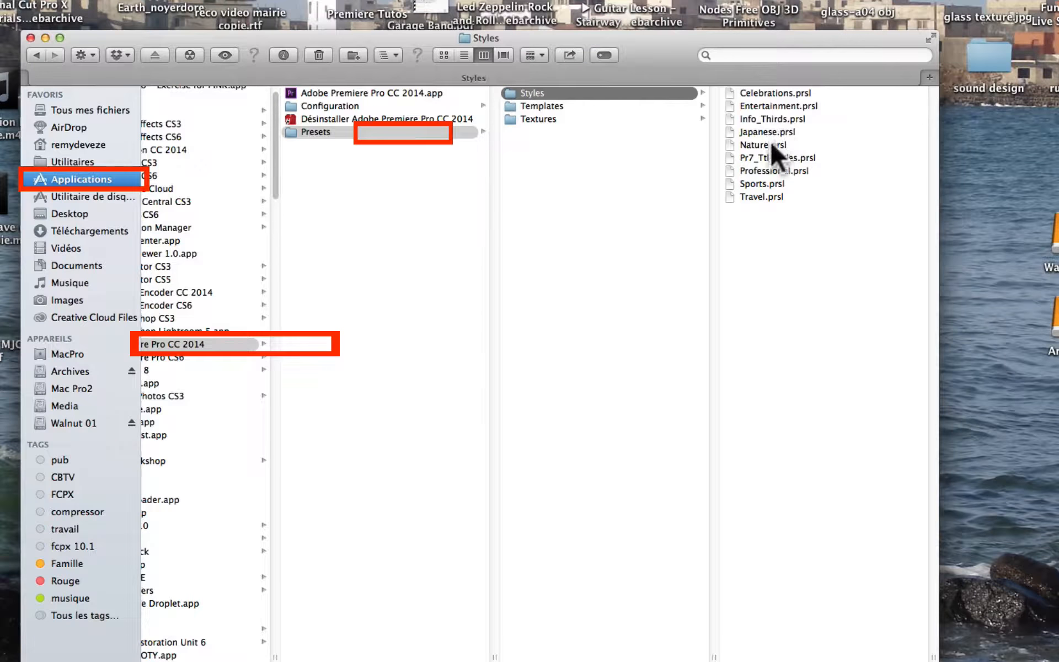
left_click(531, 107)
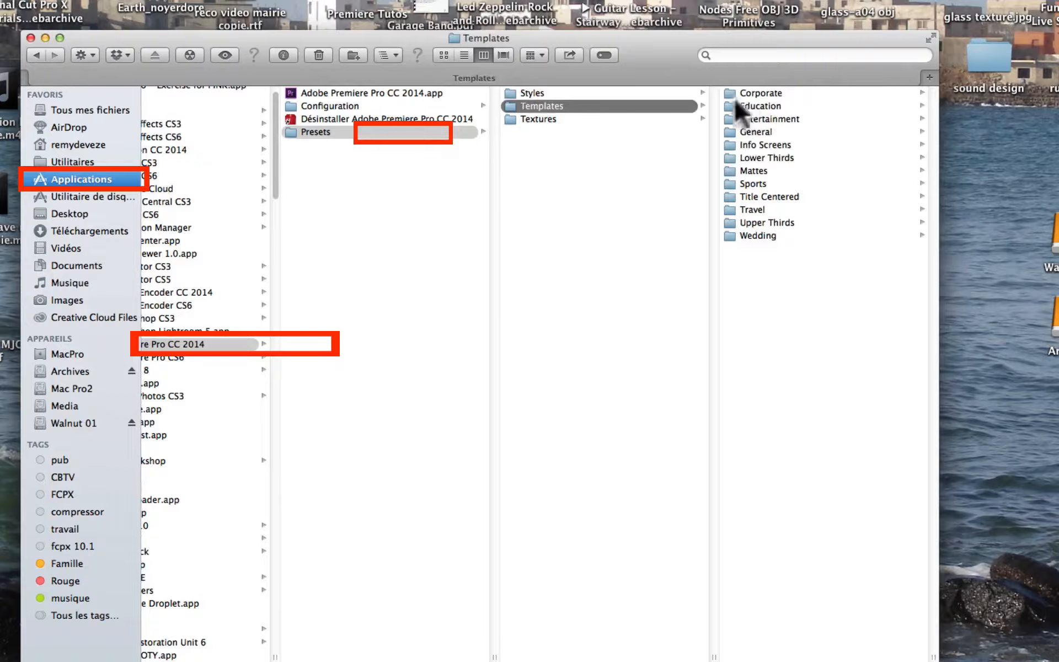
left_click(760, 91)
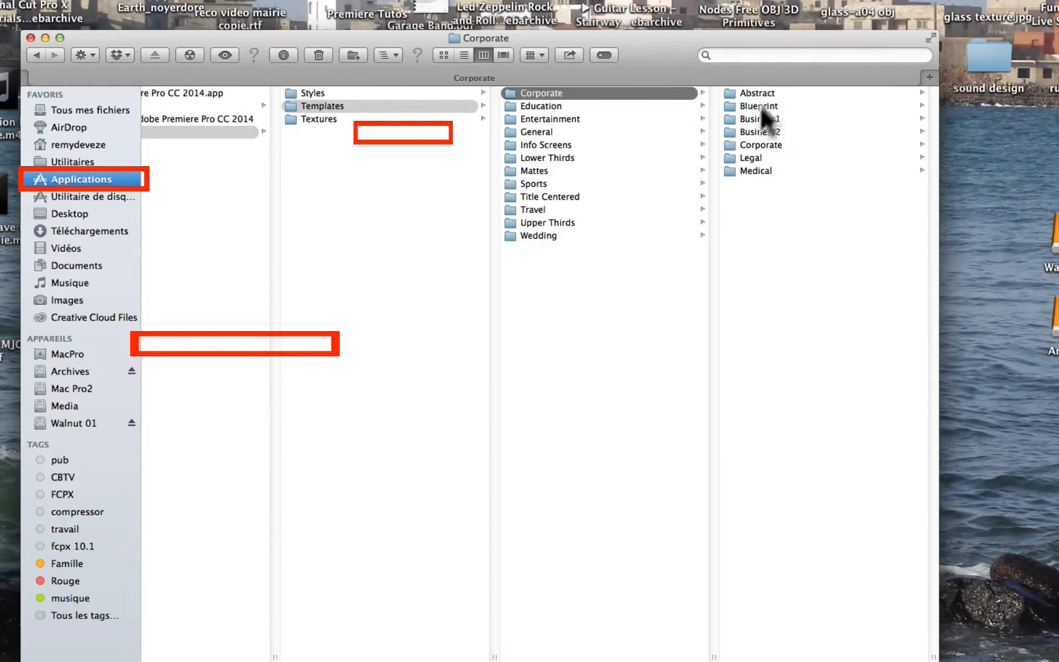
scroll(446, 477, "left", 5)
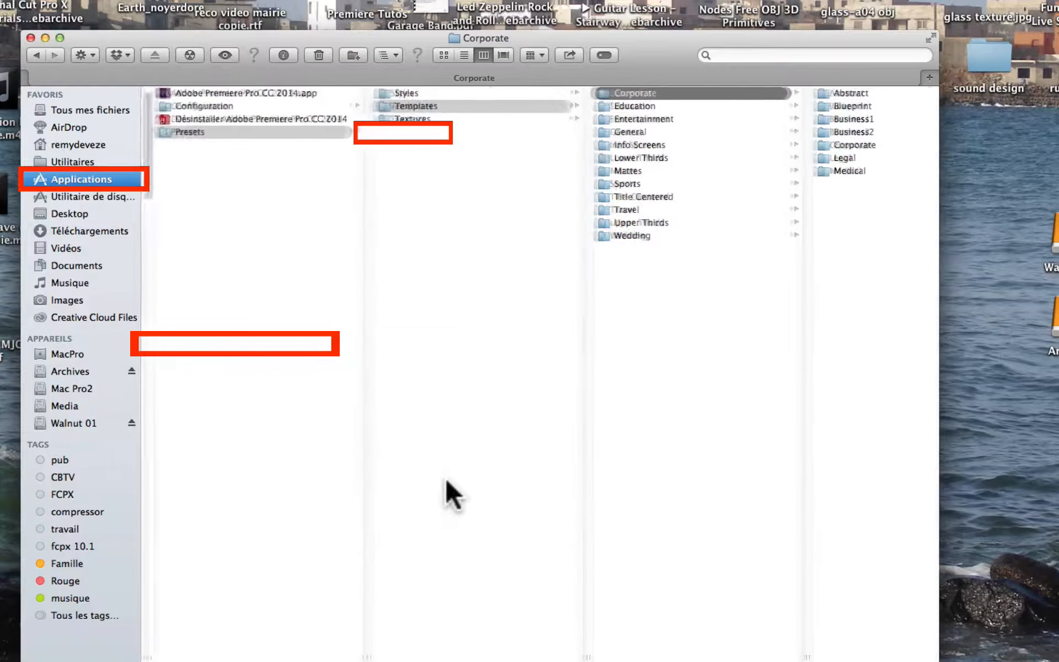
scroll(446, 477, "left", 3)
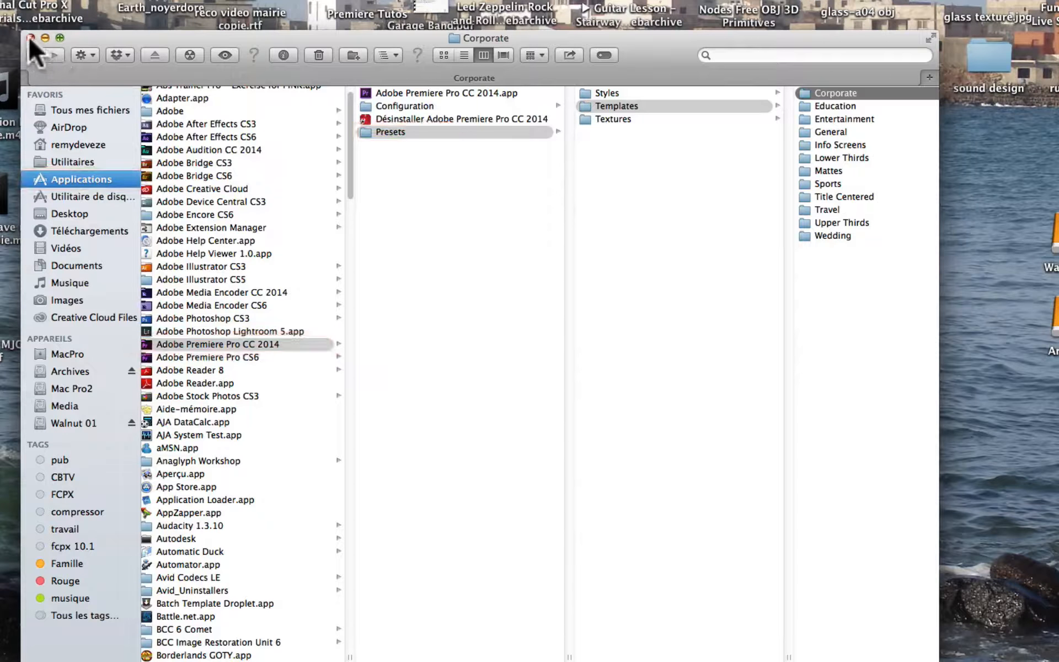
key("super+Tab")
key("super+Tab")
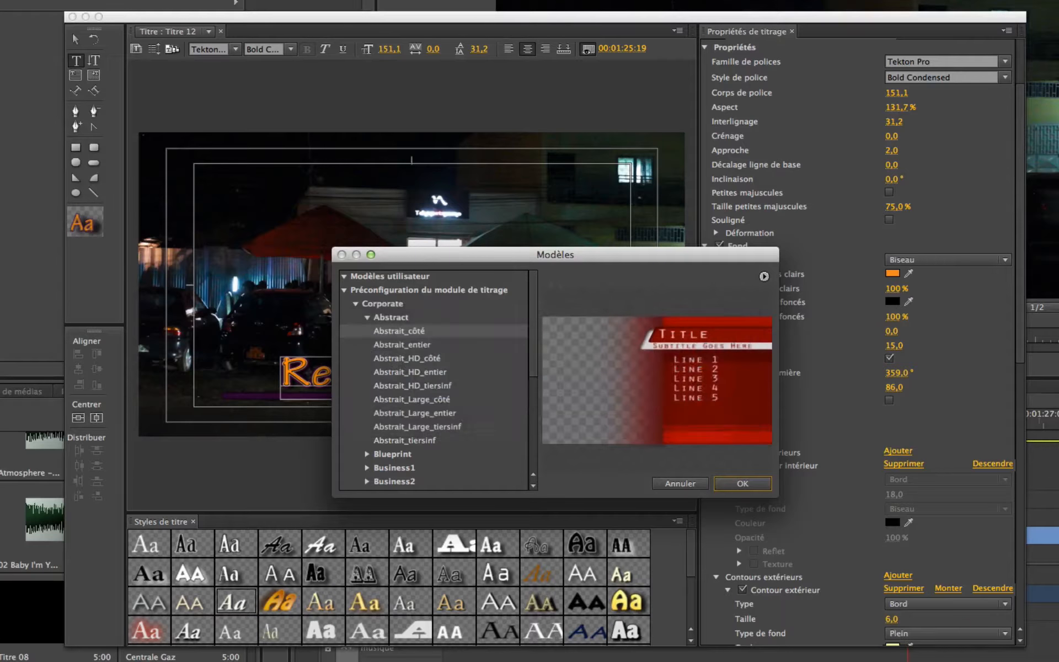